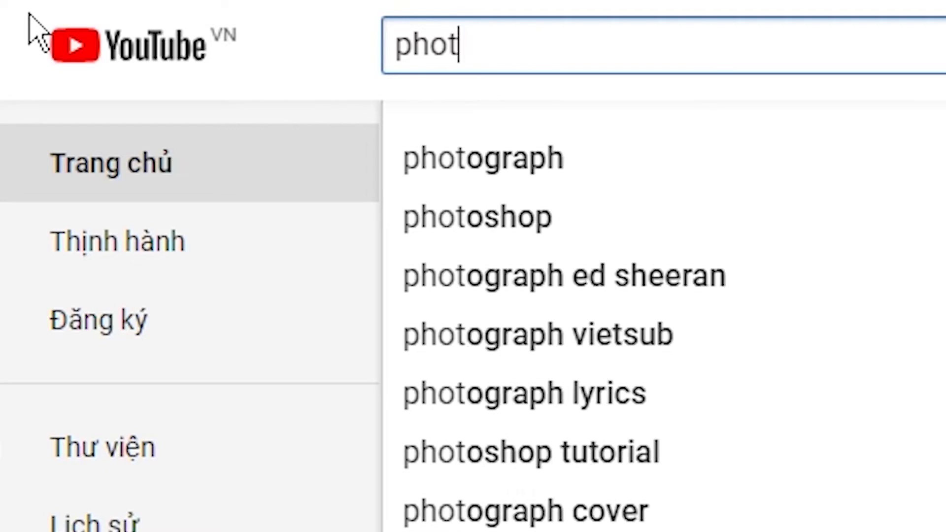
# Step: Search online for a Photoshop basics lesson, then bring Photoshop back up
pyautogui.write('oshop co ban tap 1')
pyautogui.press('Return')
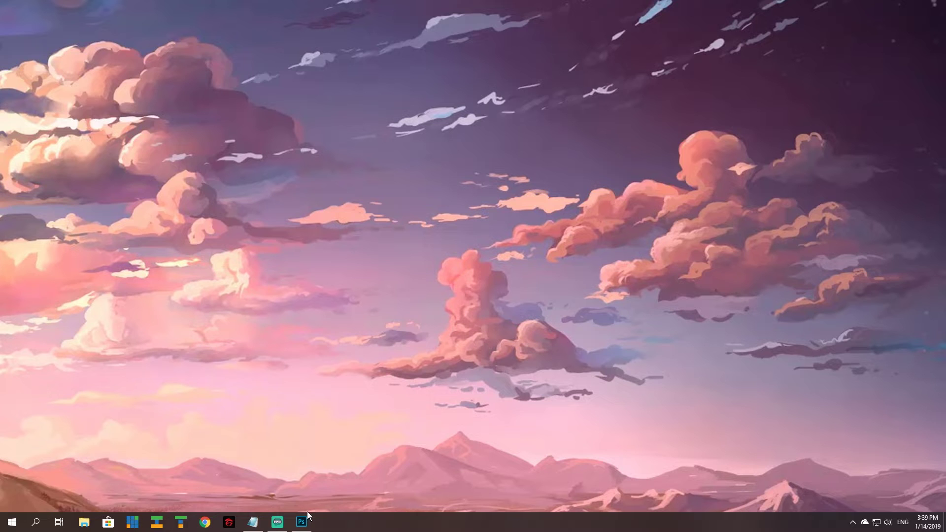
pyautogui.click(306, 523)
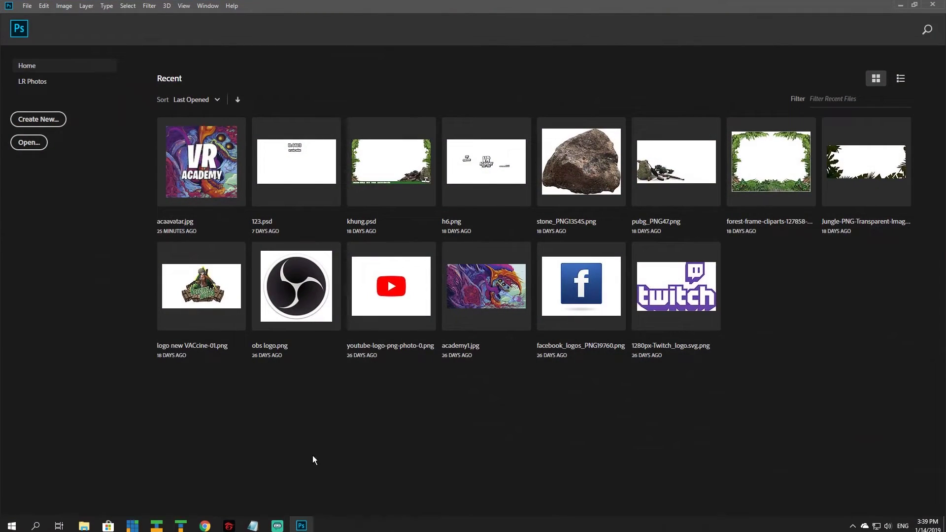
# Step: Create a new document named 'overlay' at 1920×1080 px and 72 ppi
pyautogui.click(45, 121)
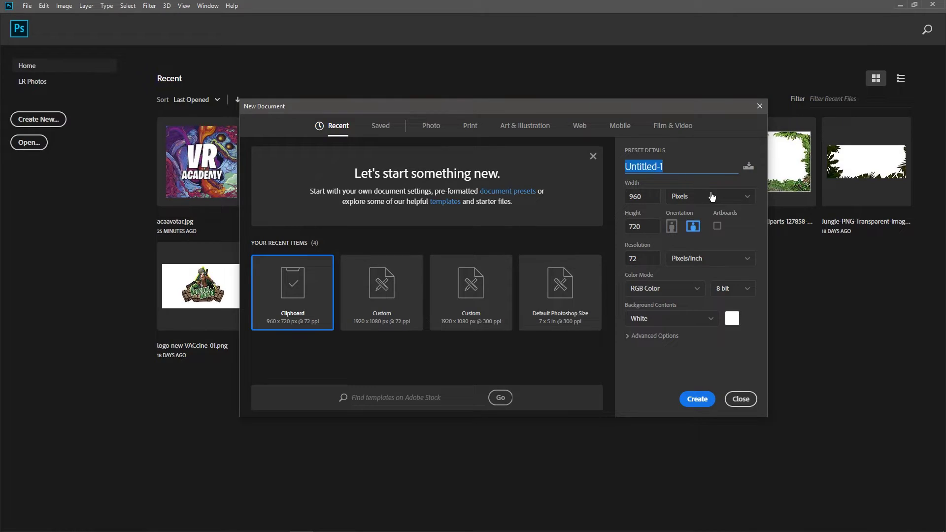
pyautogui.write('overlay')
pyautogui.press('Tab')
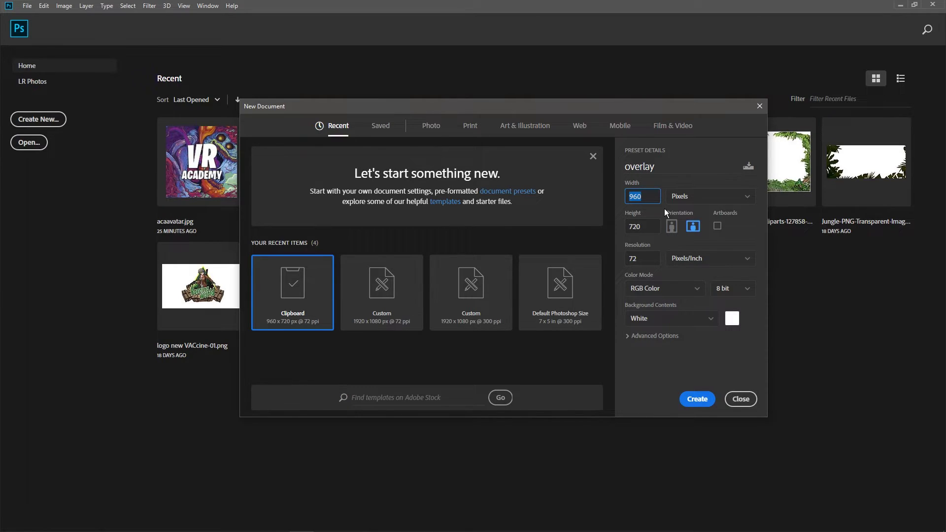
pyautogui.write('1920')
pyautogui.press('Tab')
pyautogui.write('10')
pyautogui.write('80')
pyautogui.click(635, 263)
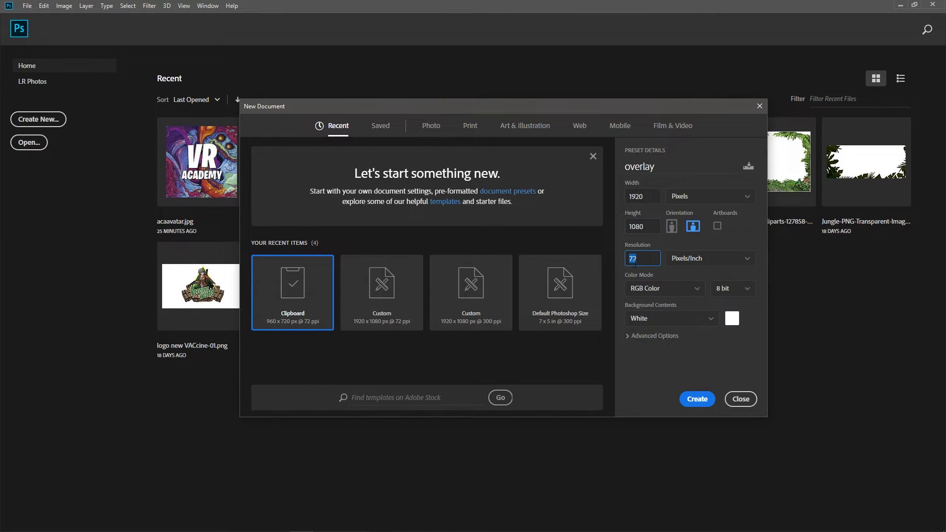
pyautogui.click(708, 401)
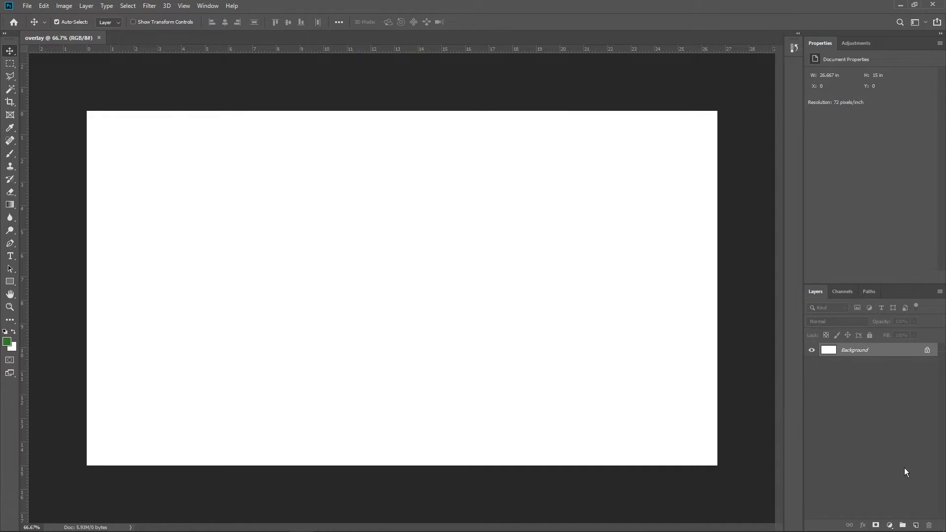
# Step: Add a new empty layer above Background, discarding an accidental first attempt
pyautogui.click(915, 525)
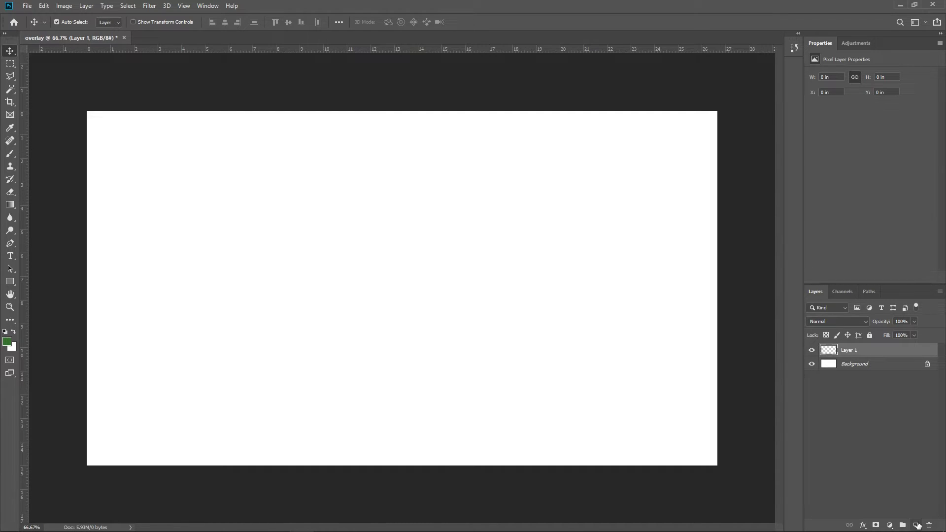
pyautogui.press('Delete')
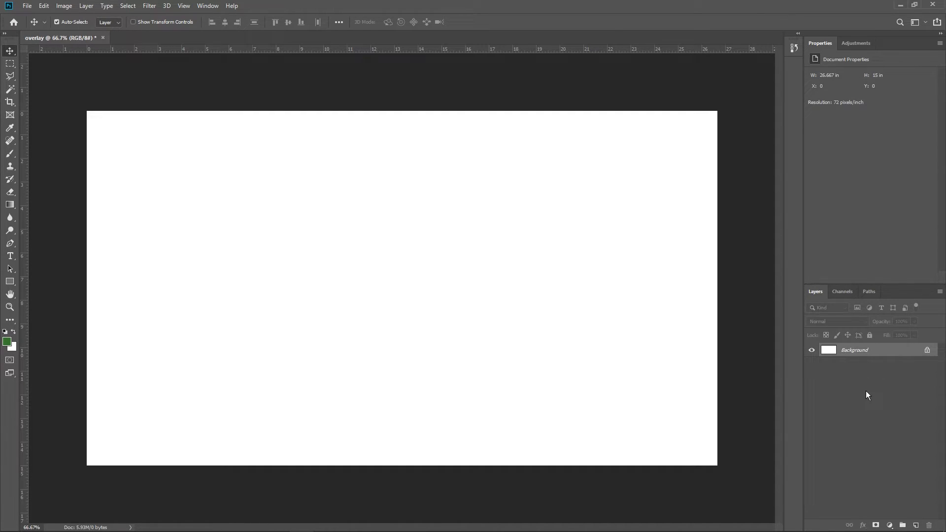
pyautogui.click(915, 526)
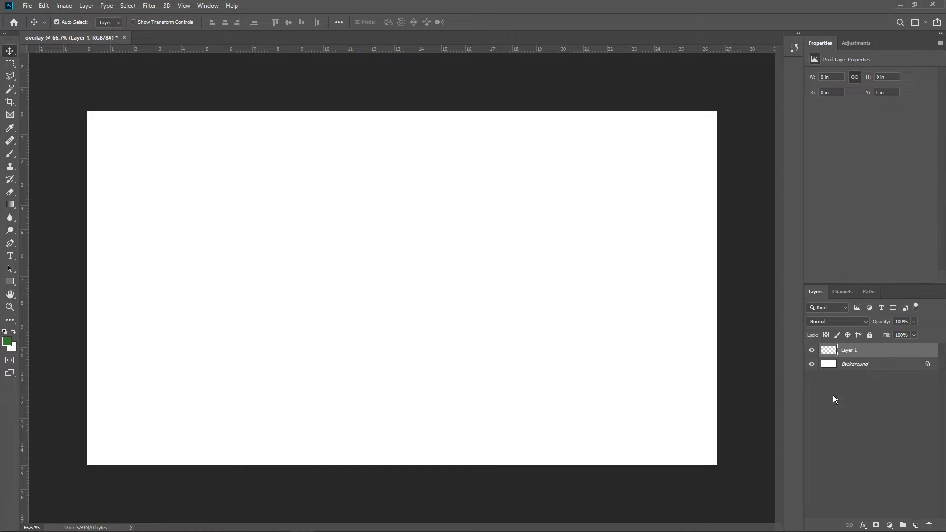
# Step: Rename Layer 1 to 'background' and hide the white Background layer
pyautogui.doubleClick(854, 351)
pyautogui.click(885, 367)
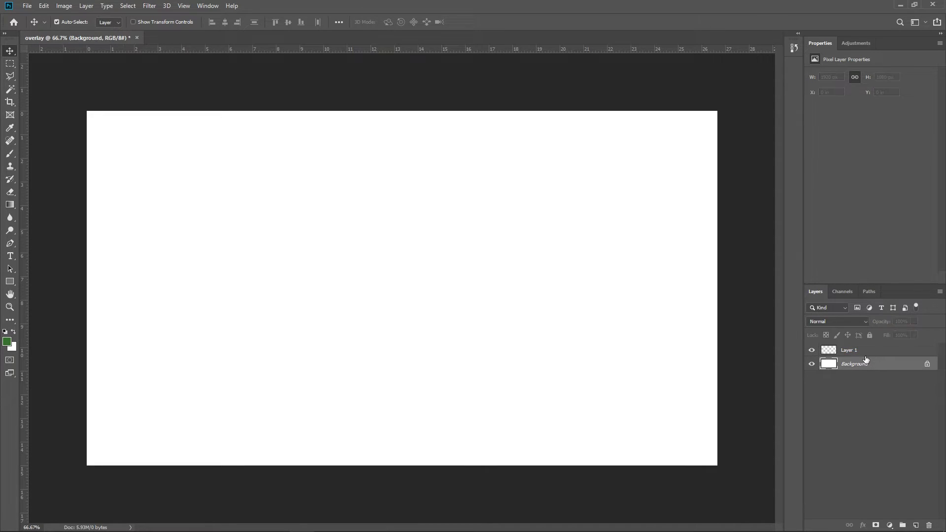
pyautogui.doubleClick(853, 351)
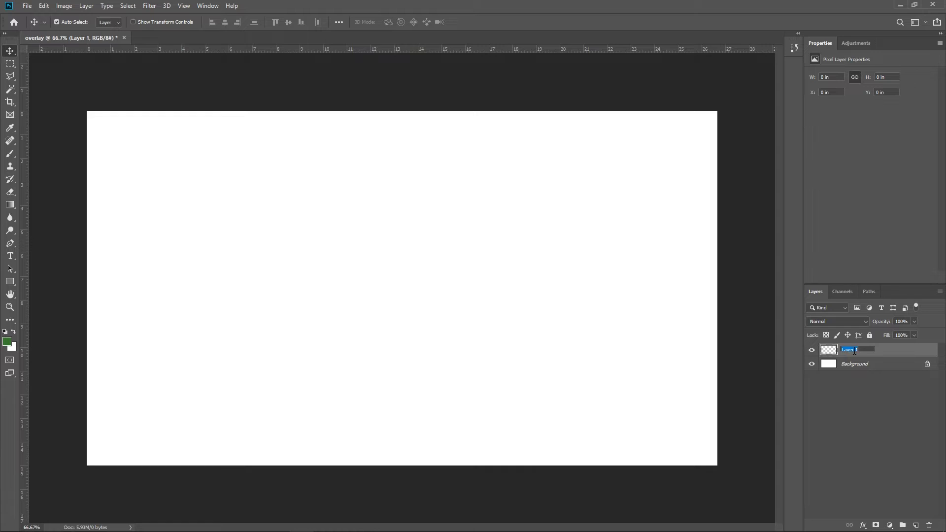
pyautogui.write('backgr')
pyautogui.press('Return')
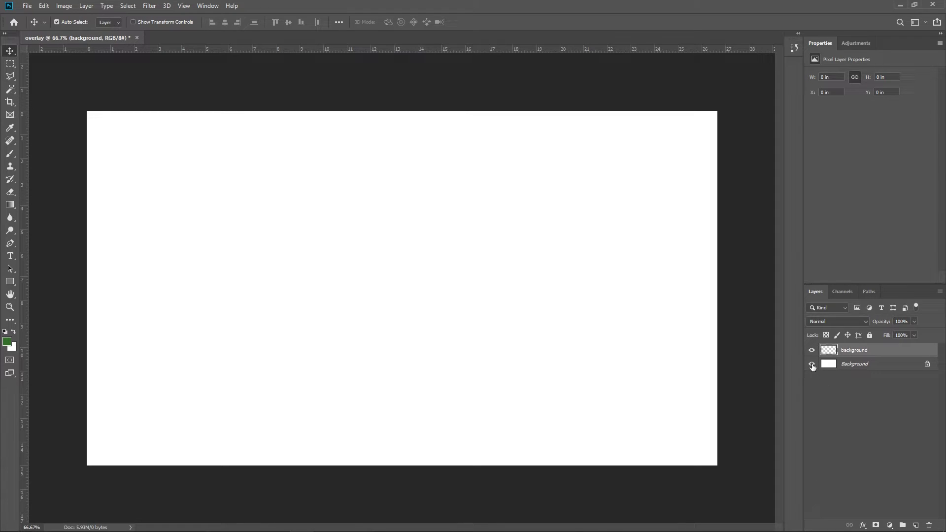
pyautogui.click(811, 364)
pyautogui.click(862, 364)
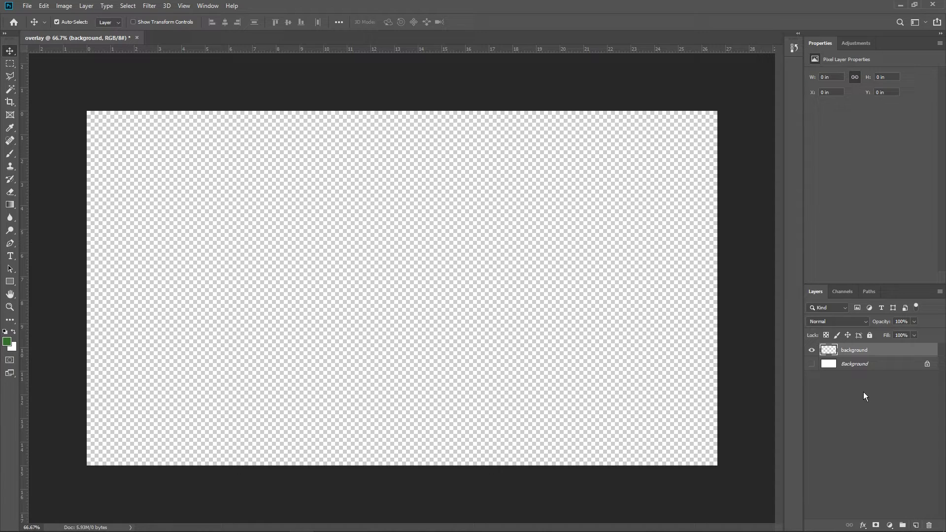
# Step: Add another empty layer named 'khung cam' above background
pyautogui.click(916, 525)
pyautogui.doubleClick(852, 349)
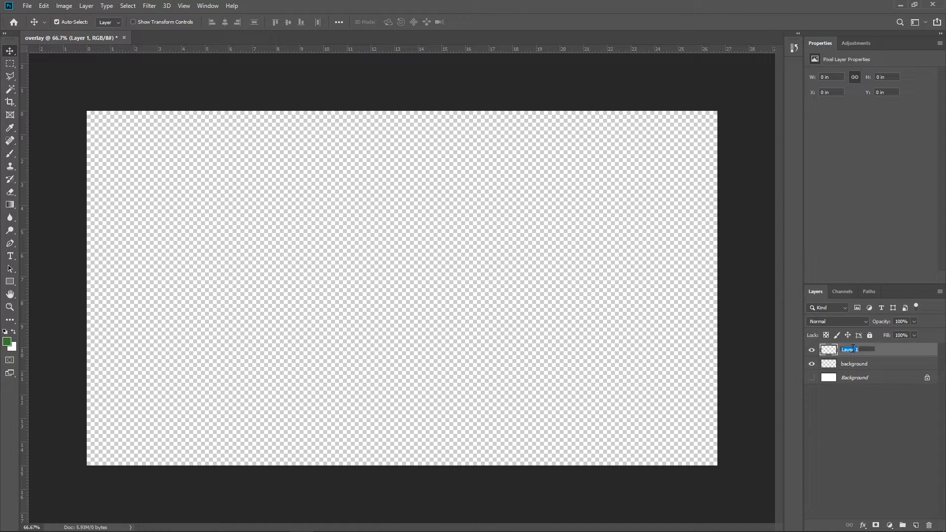
pyautogui.write('khung cam')
pyautogui.press('Return')
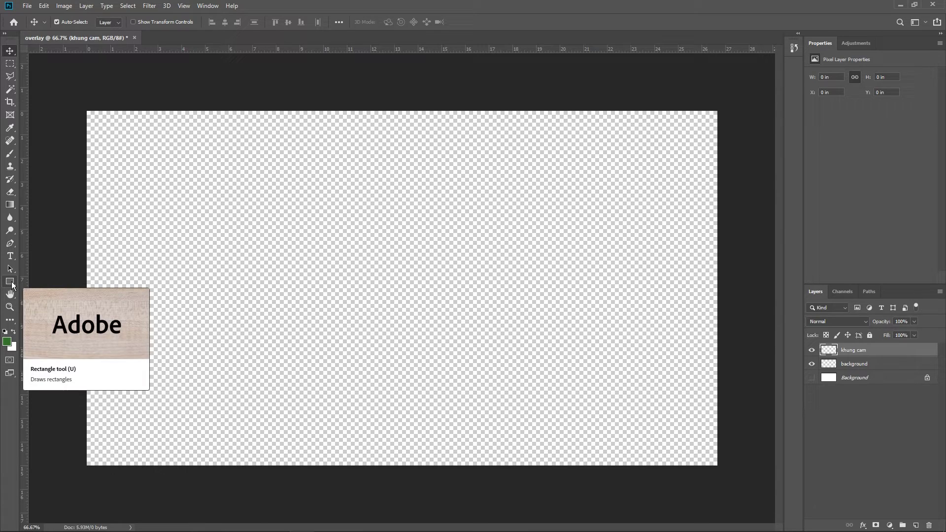
# Step: Draw a 483×275 px rectangle in the lower-right of the canvas
pyautogui.click(10, 283)
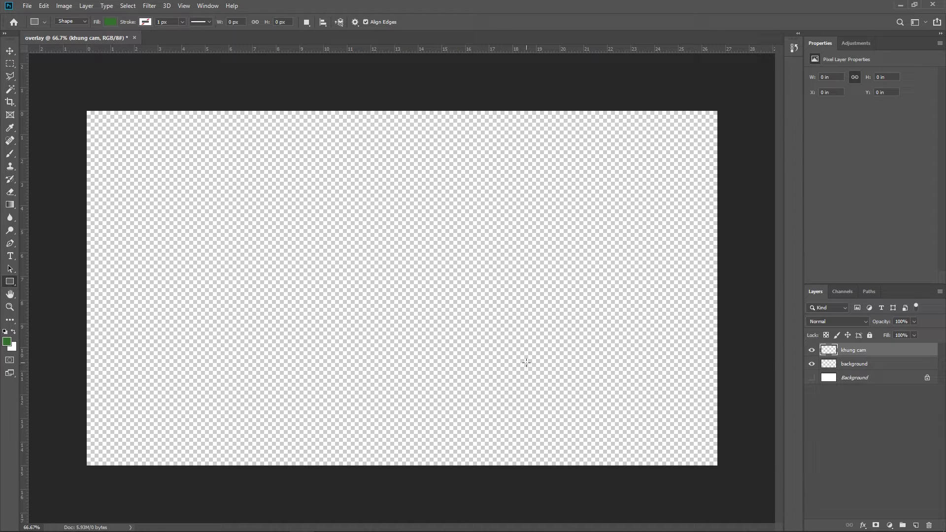
pyautogui.moveTo(525, 345); pyautogui.dragTo(687, 428)
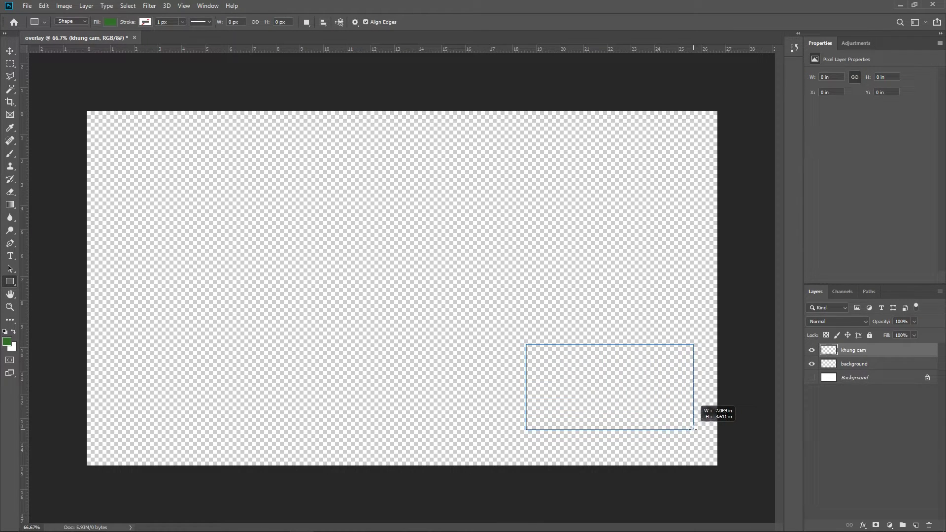
pyautogui.moveTo(687, 428); pyautogui.dragTo(684, 435)
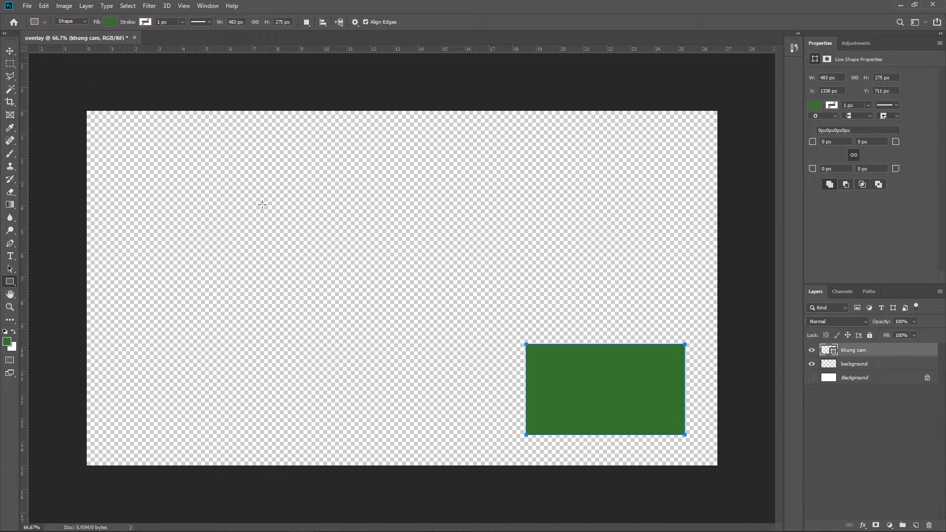
pyautogui.click(8, 56)
pyautogui.click(614, 367)
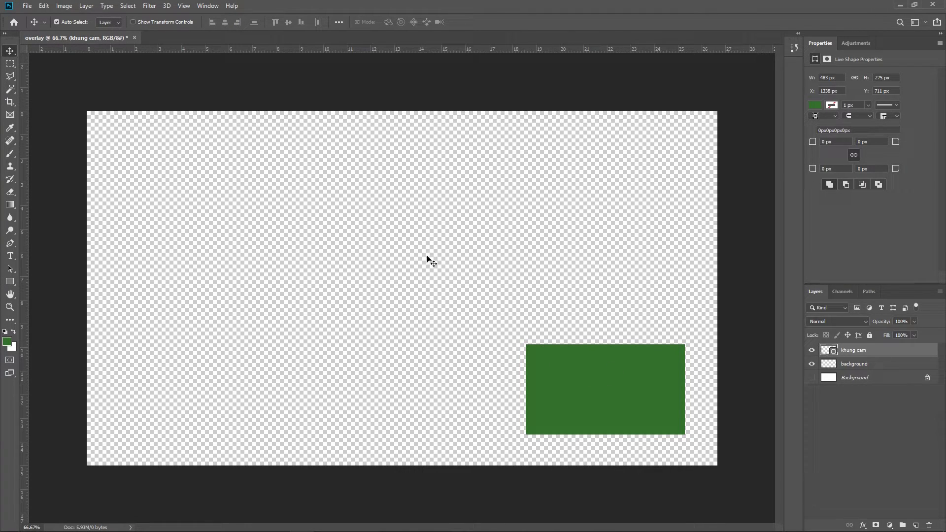
# Step: Give the rectangle no fill and a red outline about 19.8 px thick
pyautogui.click(10, 282)
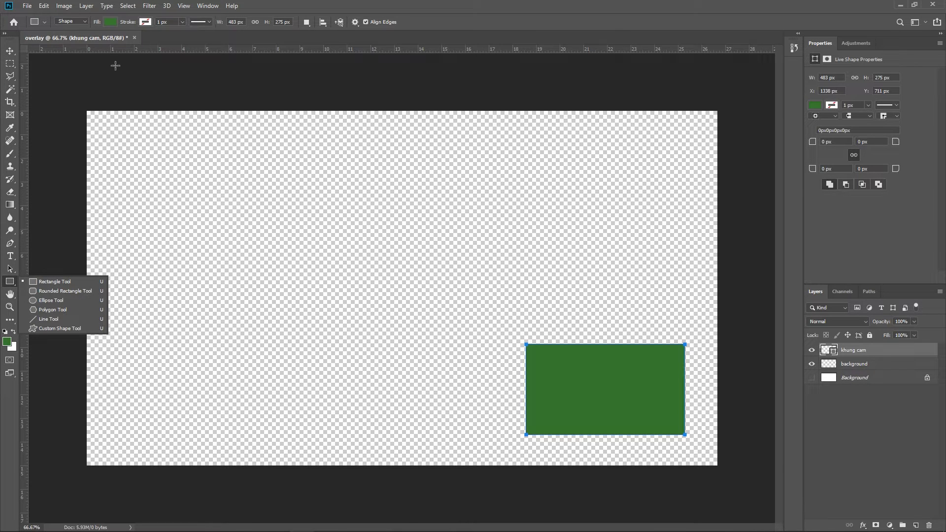
pyautogui.click(111, 22)
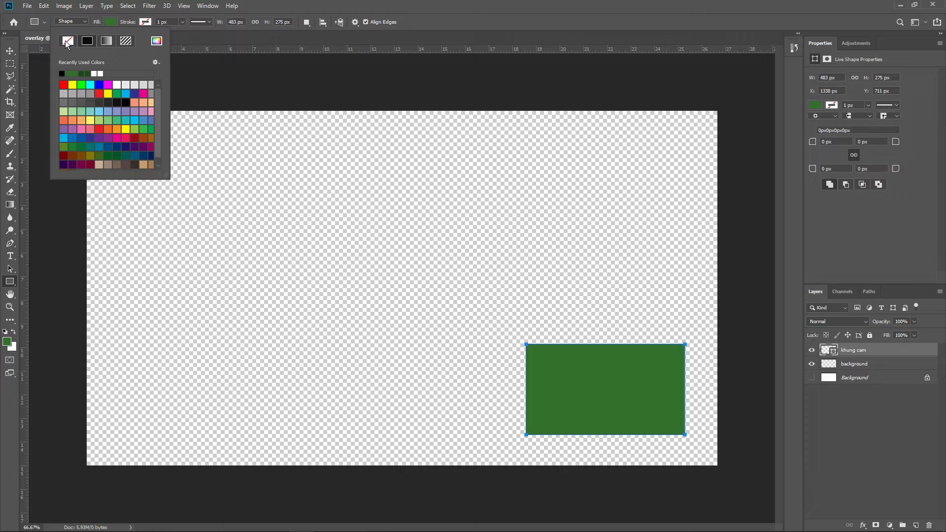
pyautogui.click(68, 42)
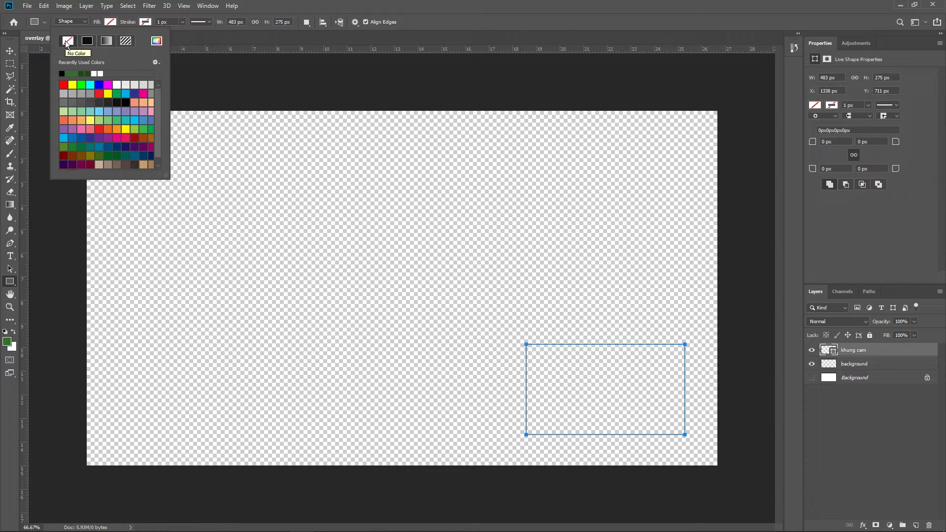
pyautogui.click(148, 23)
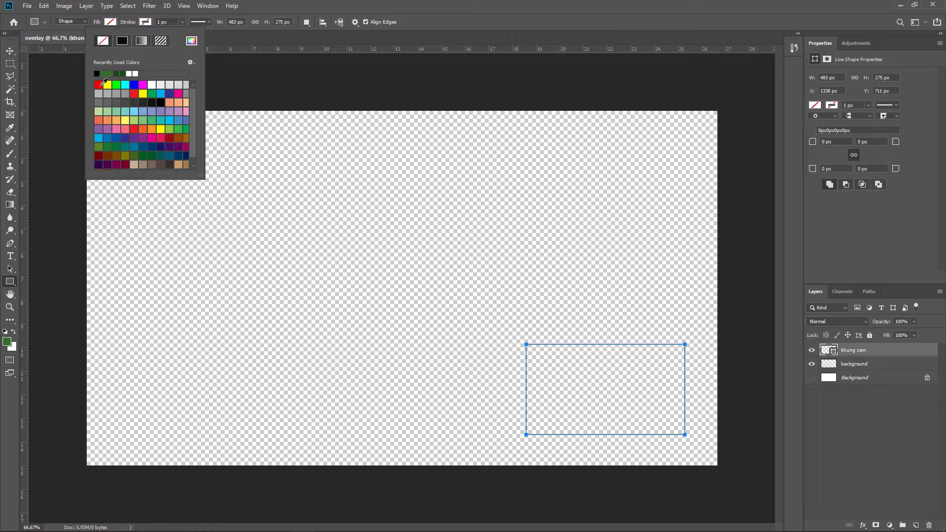
pyautogui.click(100, 85)
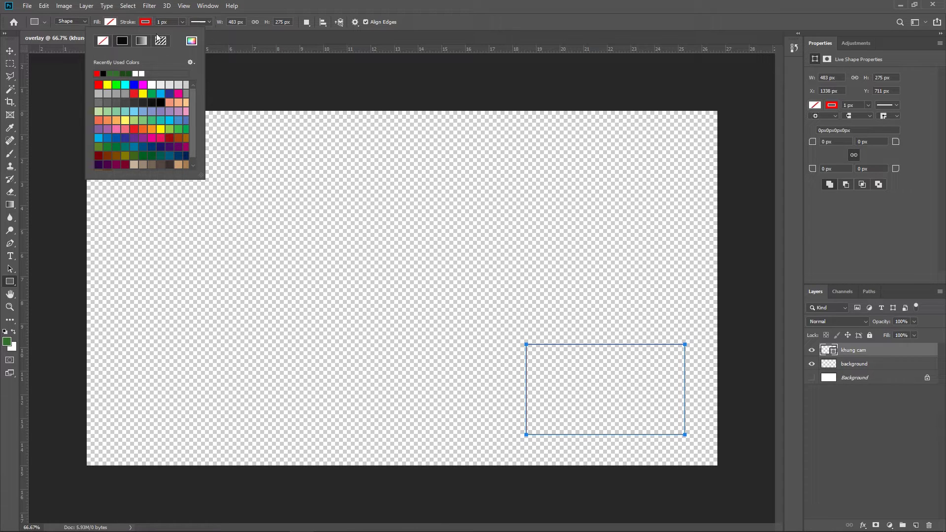
pyautogui.click(182, 21)
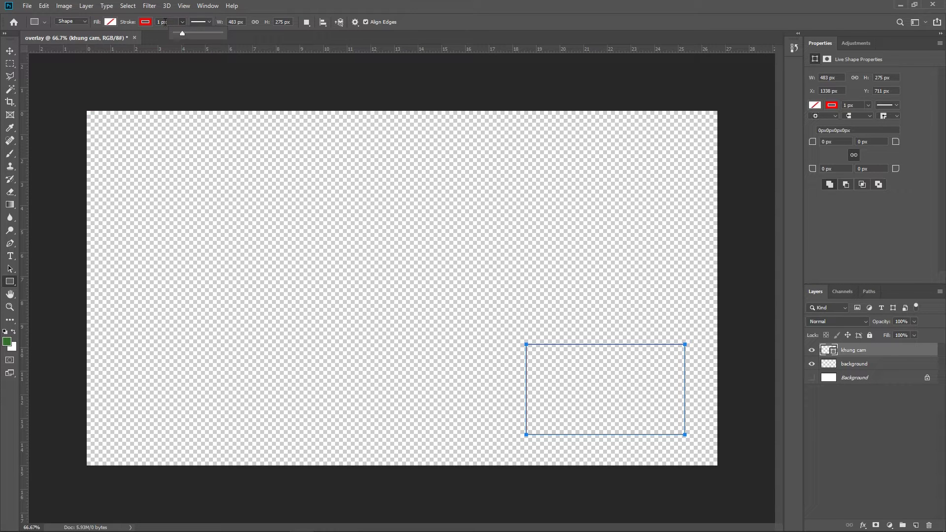
pyautogui.click(160, 21)
pyautogui.moveTo(183, 34); pyautogui.dragTo(196, 34)
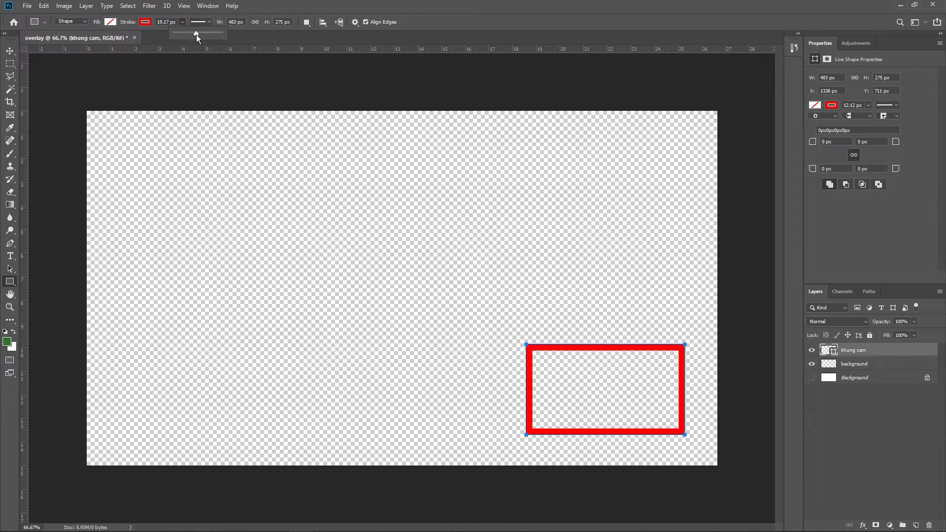
pyautogui.click(11, 52)
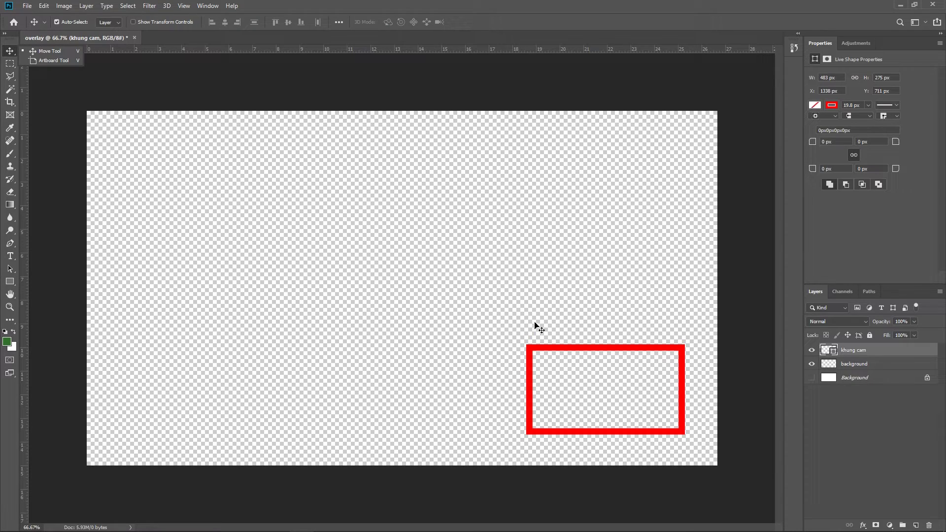
# Step: Move the red webcam frame into the top-right corner, then add a new empty layer
pyautogui.moveTo(557, 349)
pyautogui.mouseDown()
pyautogui.moveTo(580, 375)
pyautogui.moveTo(564, 157)
pyautogui.moveTo(582, 121)
pyautogui.mouseUp()
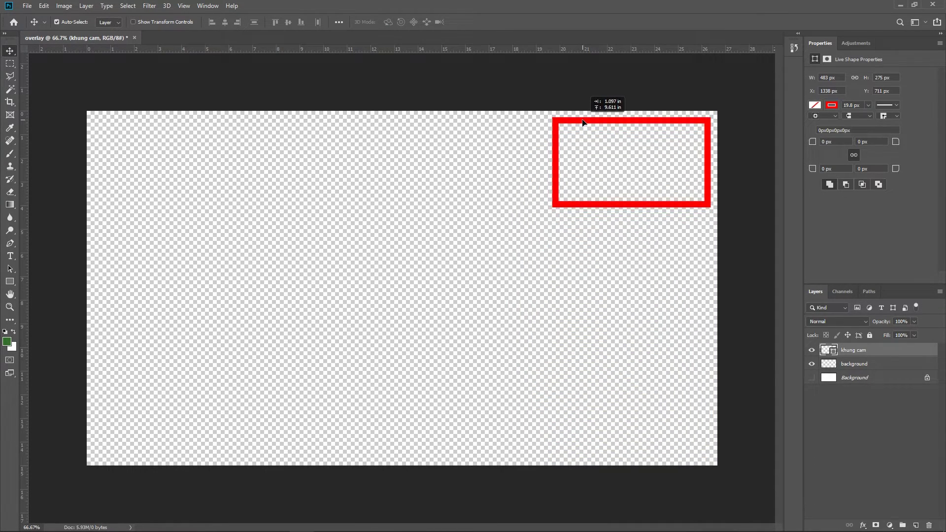
pyautogui.click(497, 251)
pyautogui.click(566, 127)
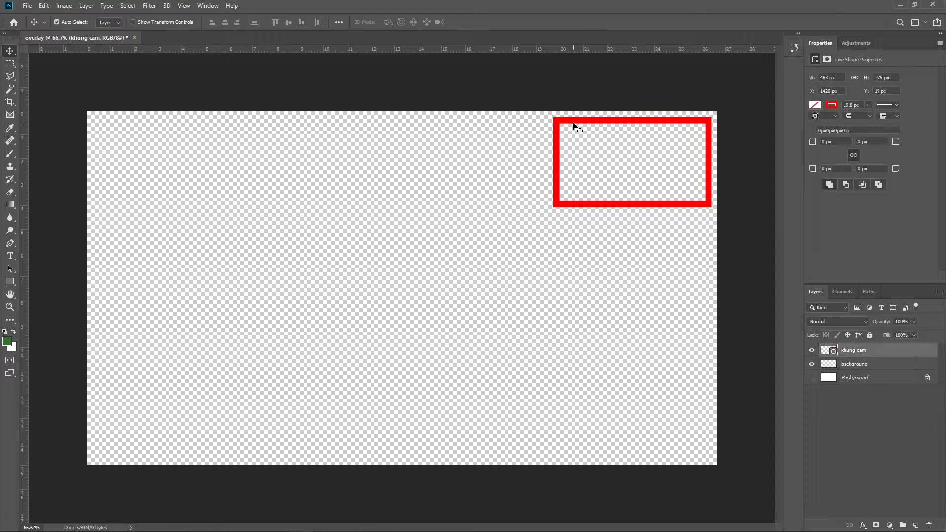
pyautogui.moveTo(566, 127); pyautogui.dragTo(576, 127)
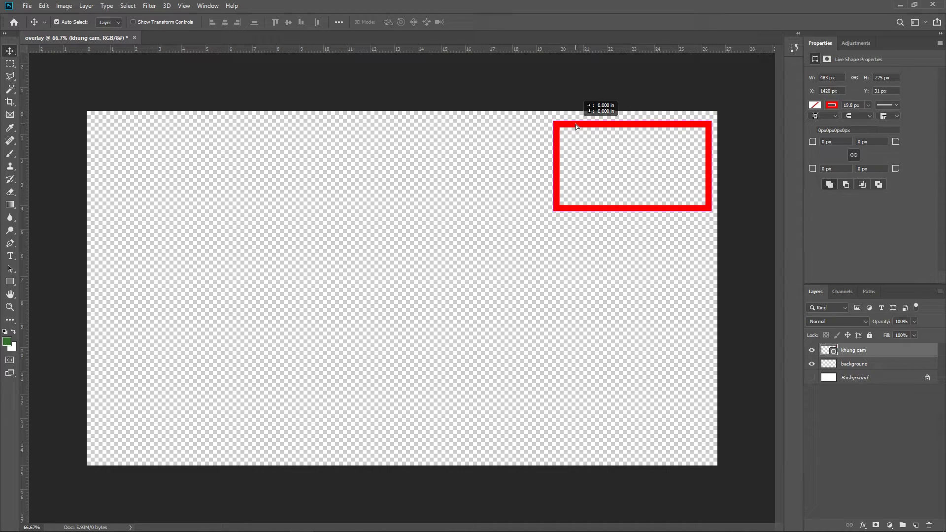
pyautogui.moveTo(575, 125); pyautogui.dragTo(574, 121)
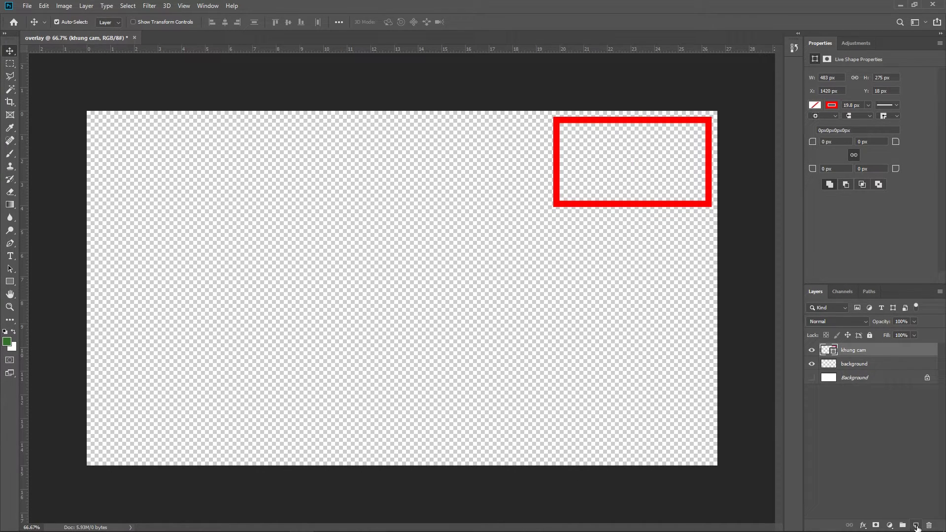
pyautogui.click(915, 525)
# Step: Rename the new layer 'khung chat' and draw a tall rectangle below the webcam frame
pyautogui.doubleClick(857, 349)
pyautogui.write('khung chat')
pyautogui.press('Return')
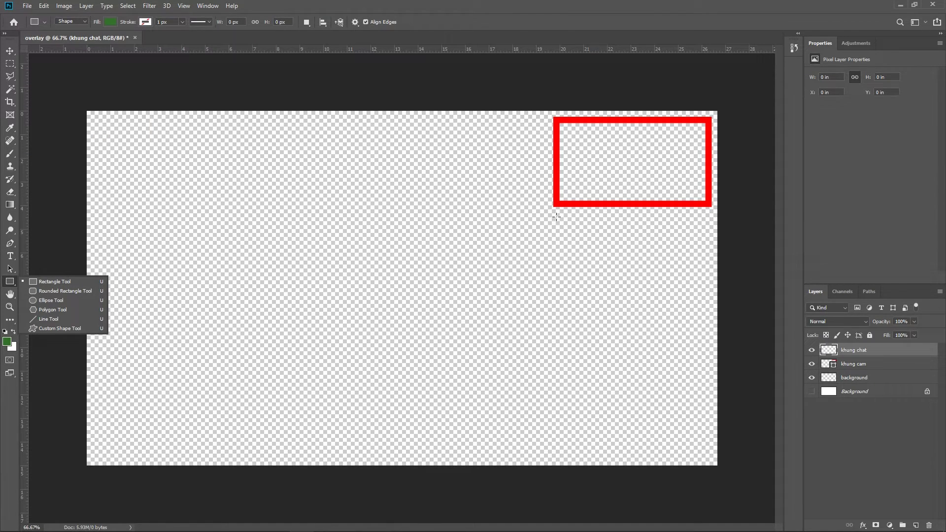
pyautogui.moveTo(556, 217); pyautogui.dragTo(707, 463)
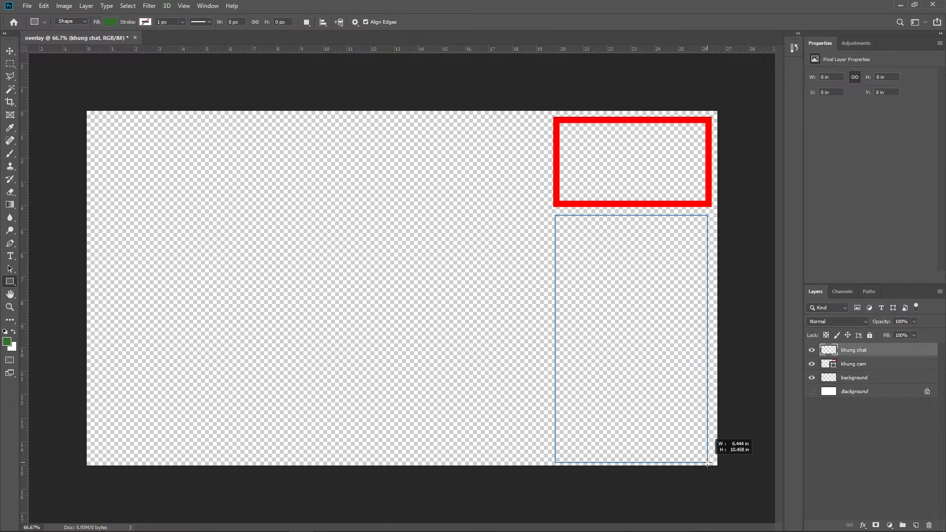
pyautogui.moveTo(707, 463); pyautogui.dragTo(710, 458)
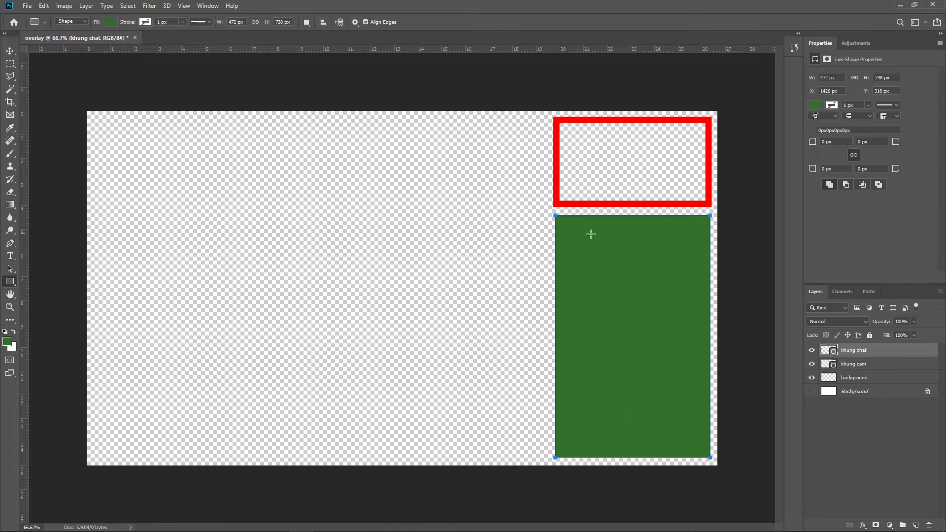
# Step: Remove the chat rectangle's fill and make its outline red
pyautogui.click(110, 23)
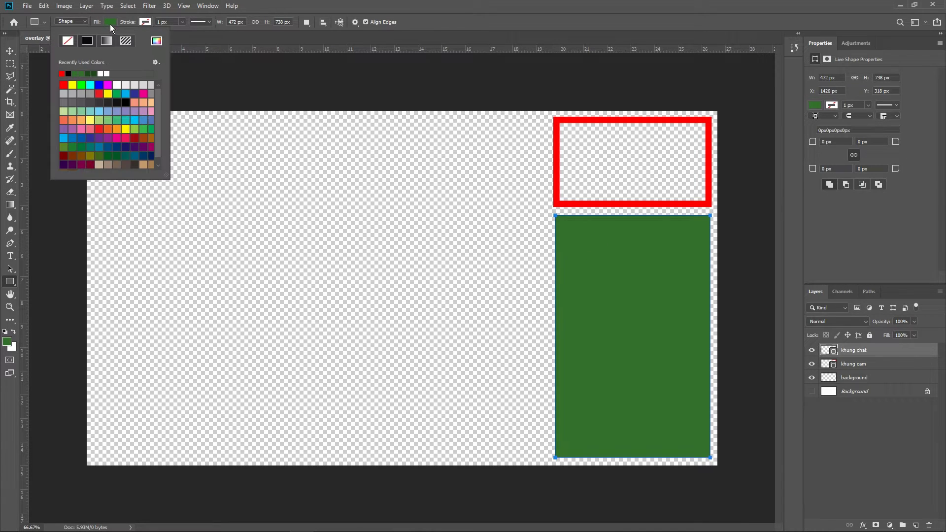
pyautogui.click(68, 43)
pyautogui.click(145, 22)
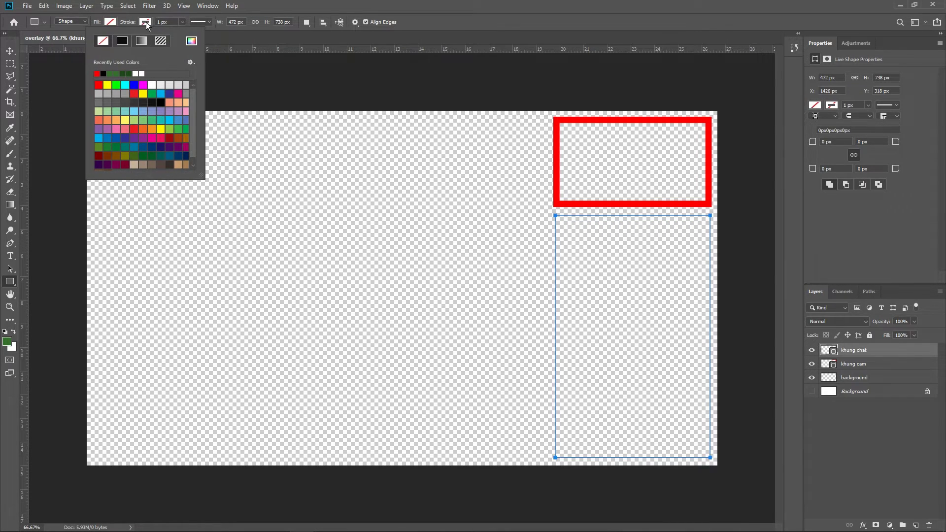
pyautogui.click(97, 74)
pyautogui.click(10, 51)
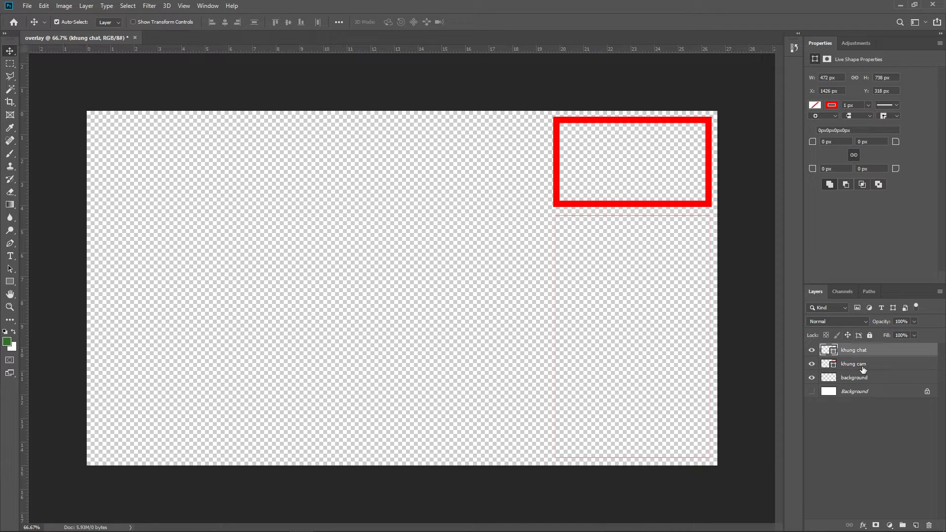
# Step: Select the khung cam layer, toggle its visibility, and switch between Move and Rectangle tools
pyautogui.click(863, 369)
pyautogui.click(11, 256)
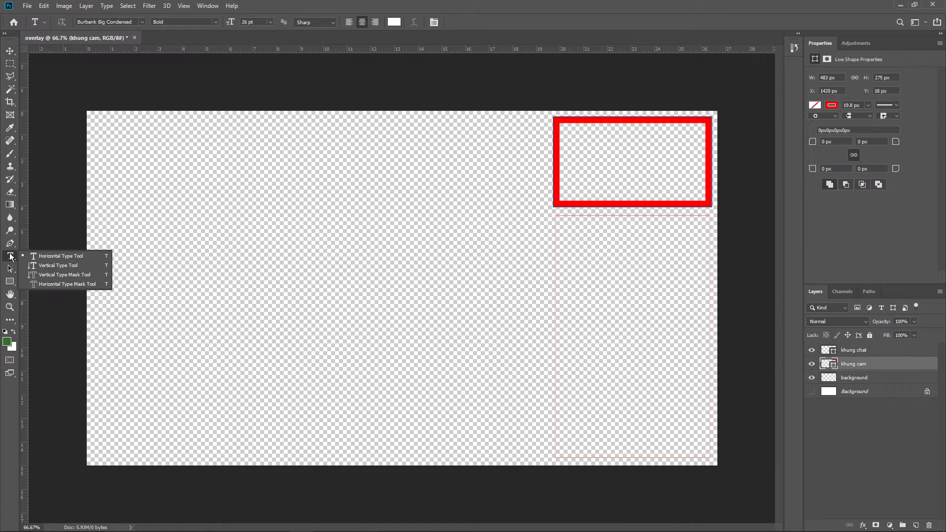
pyautogui.click(10, 204)
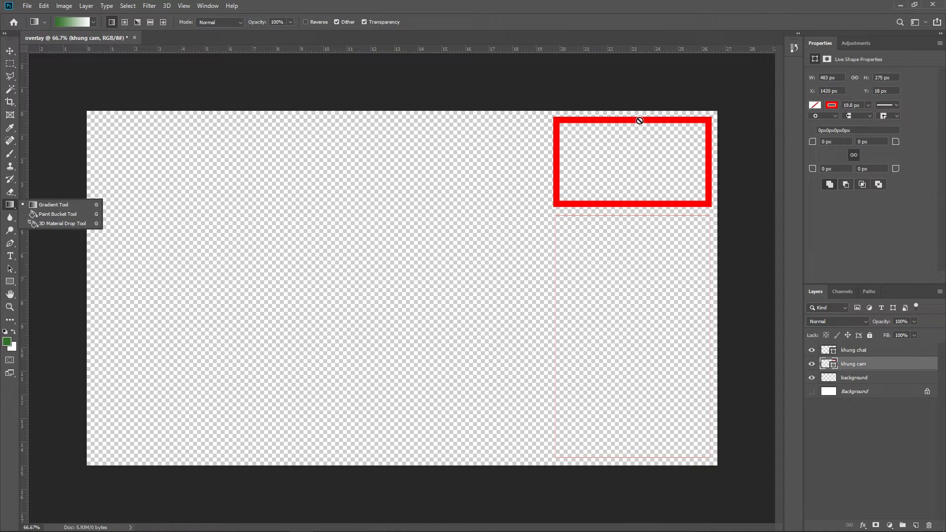
pyautogui.click(811, 364)
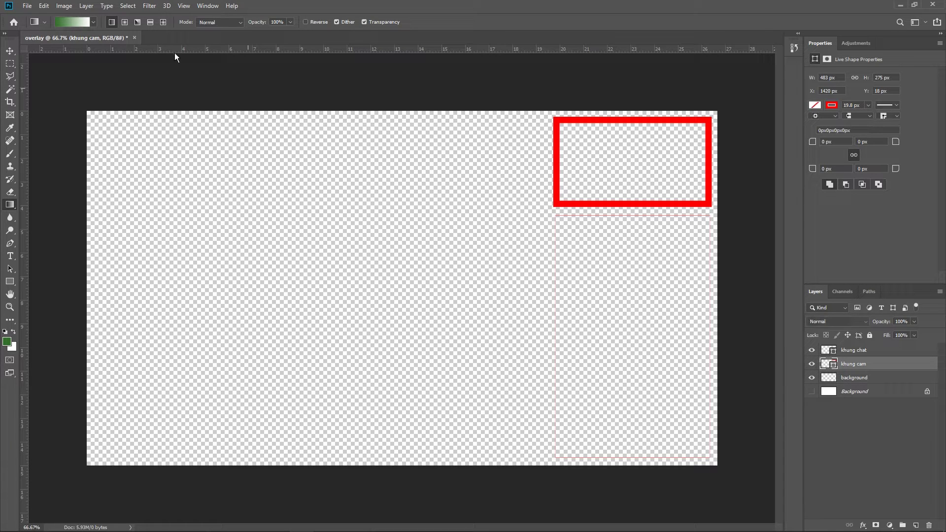
pyautogui.click(10, 51)
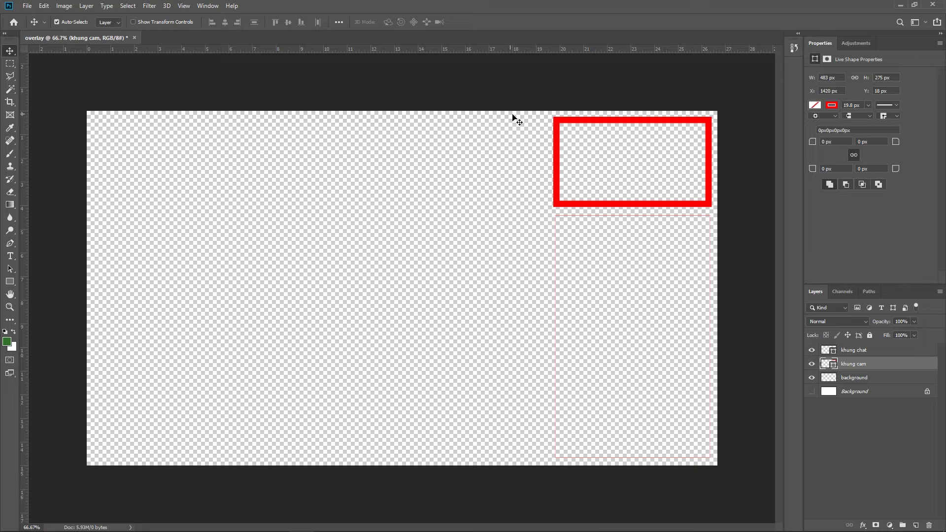
pyautogui.click(9, 283)
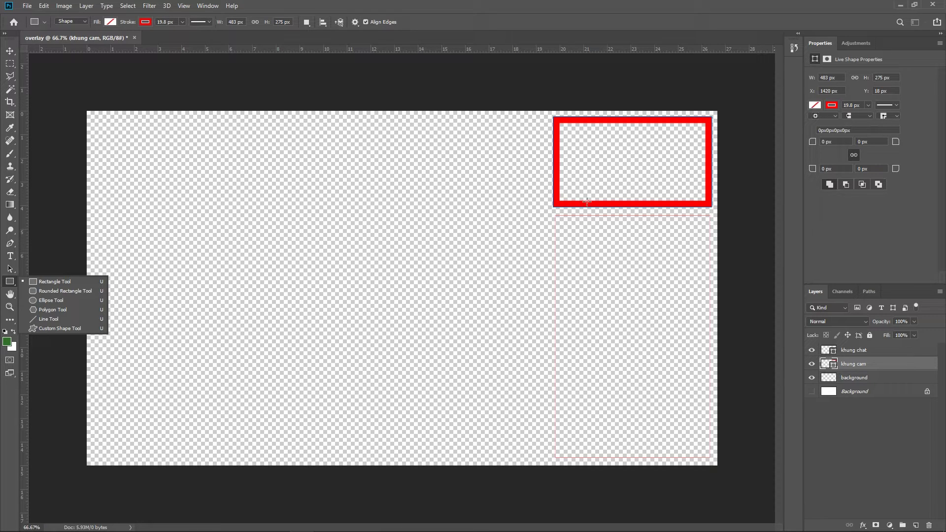
pyautogui.click(8, 52)
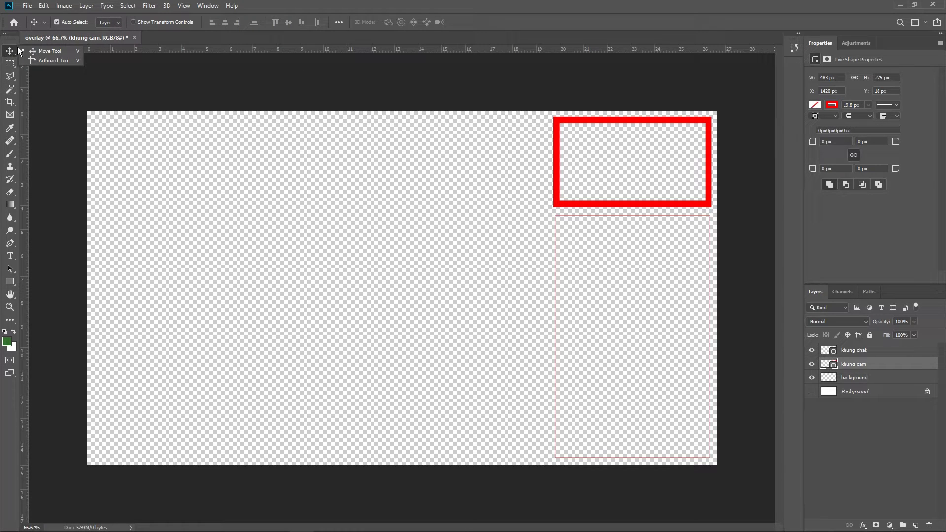
pyautogui.click(9, 282)
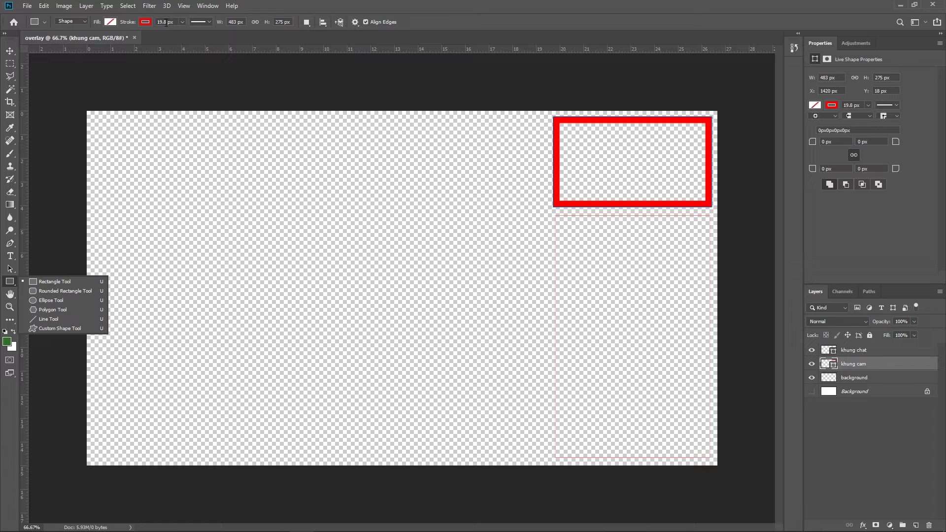
# Step: Set the khung chat rectangle's outline thickness to 19 px and pick it up with Move
pyautogui.doubleClick(166, 22)
pyautogui.write('198')
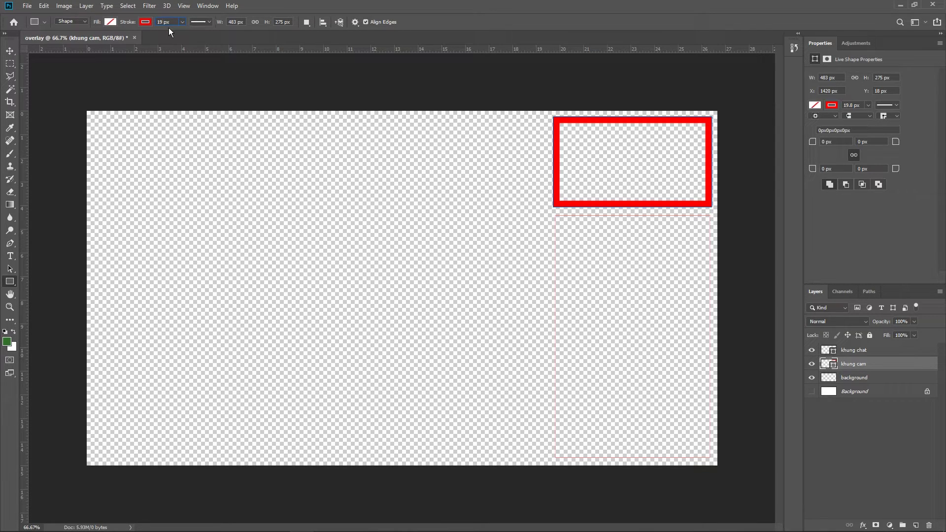
pyautogui.click(853, 350)
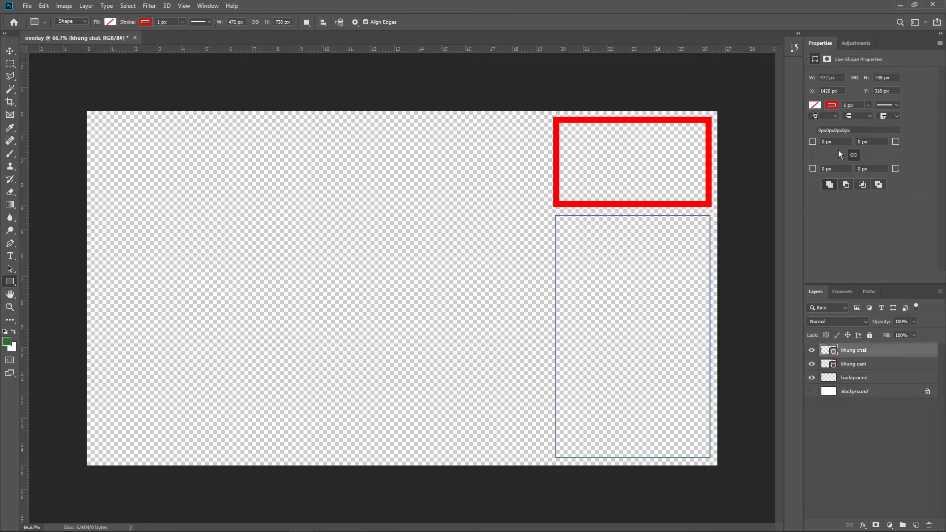
pyautogui.click(845, 104)
pyautogui.write('19')
pyautogui.press('Return')
pyautogui.click(483, 225)
pyautogui.click(504, 200)
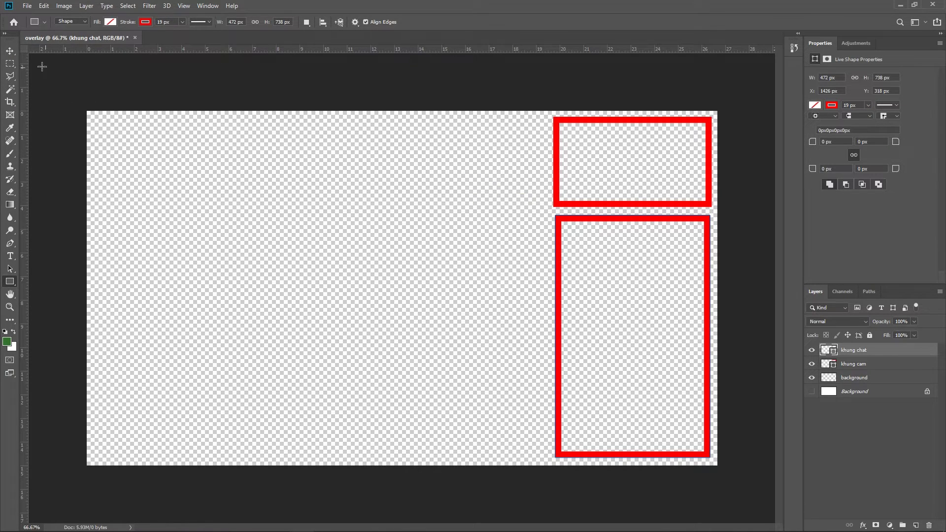
pyautogui.click(10, 50)
pyautogui.click(422, 228)
# Step: Shift the chat frame left to align with the webcam frame and narrow its right edge
pyautogui.click(601, 214)
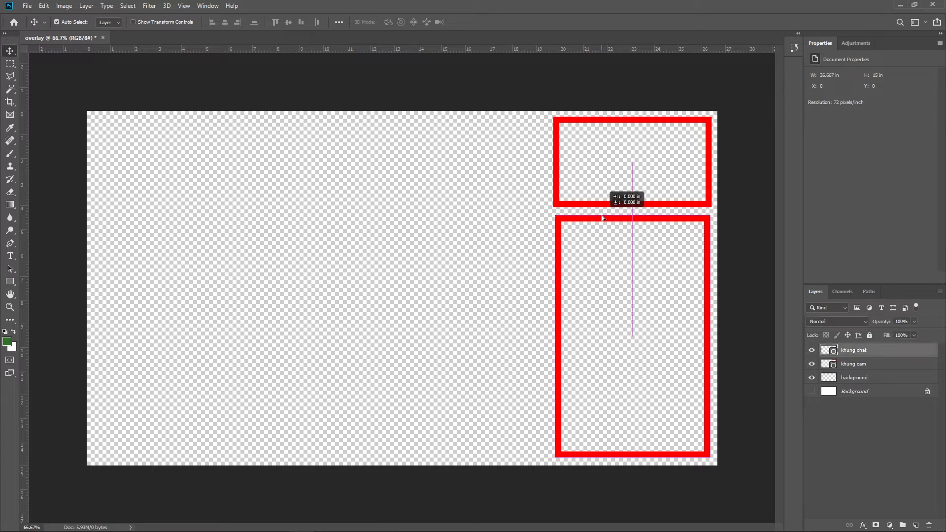
pyautogui.moveTo(601, 215); pyautogui.dragTo(599, 215)
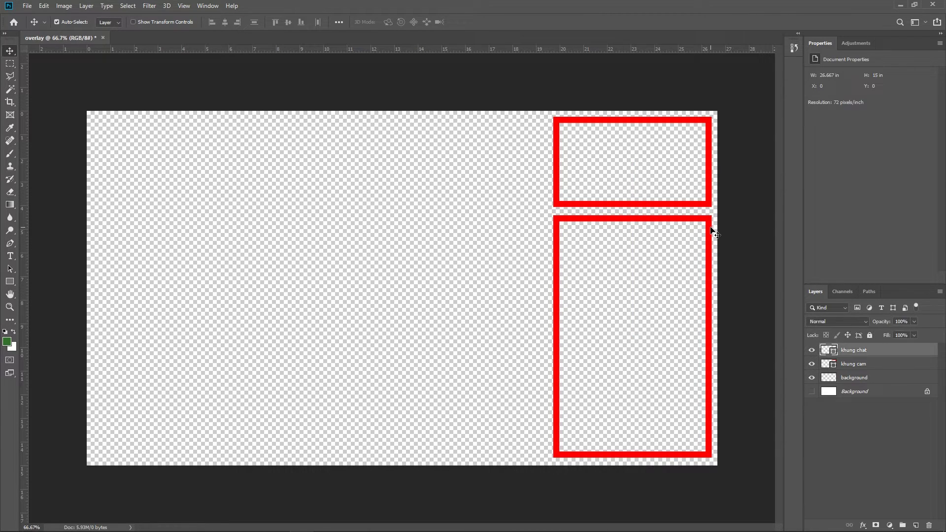
pyautogui.hotkey('ctrl', 't')
pyautogui.moveTo(708, 338); pyautogui.dragTo(699, 337)
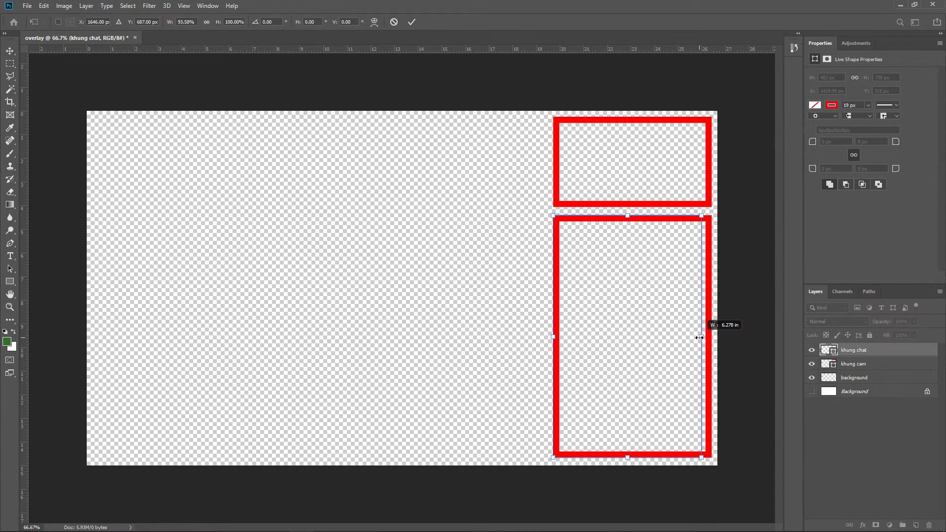
pyautogui.press('Return')
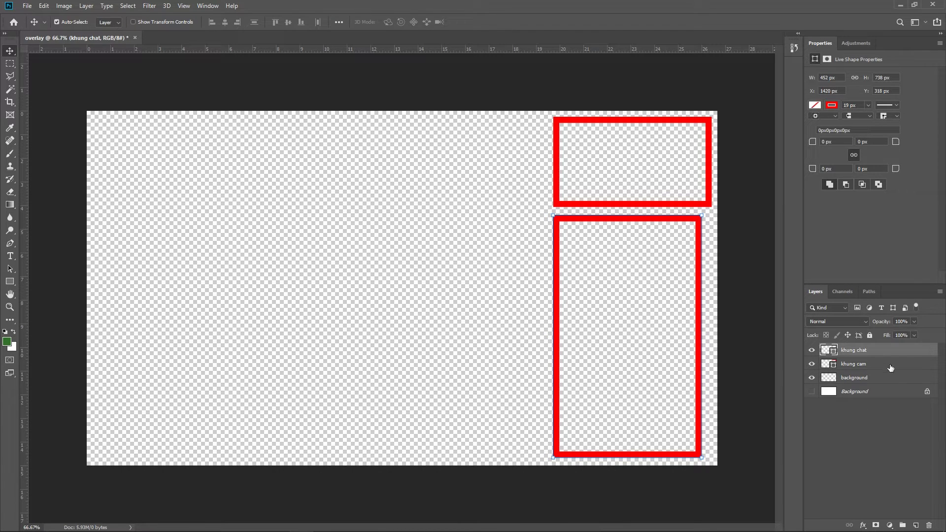
pyautogui.click(870, 365)
pyautogui.hotkey('ctrl', 't')
pyautogui.press('Return')
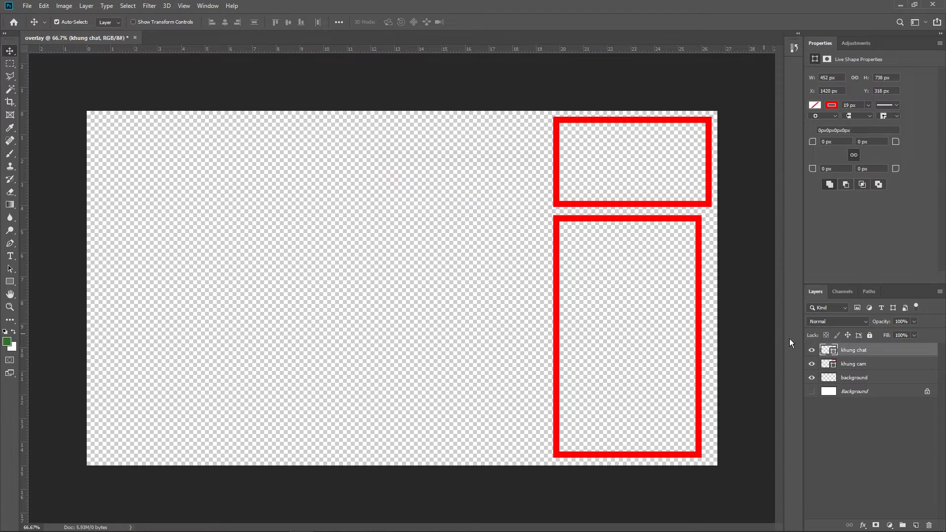
# Step: Widen the khung chat frame to 483 px to match the webcam frame, viewing the whole overlay
pyautogui.click(855, 367)
pyautogui.click(838, 351)
pyautogui.hotkey('ctrl', 't')
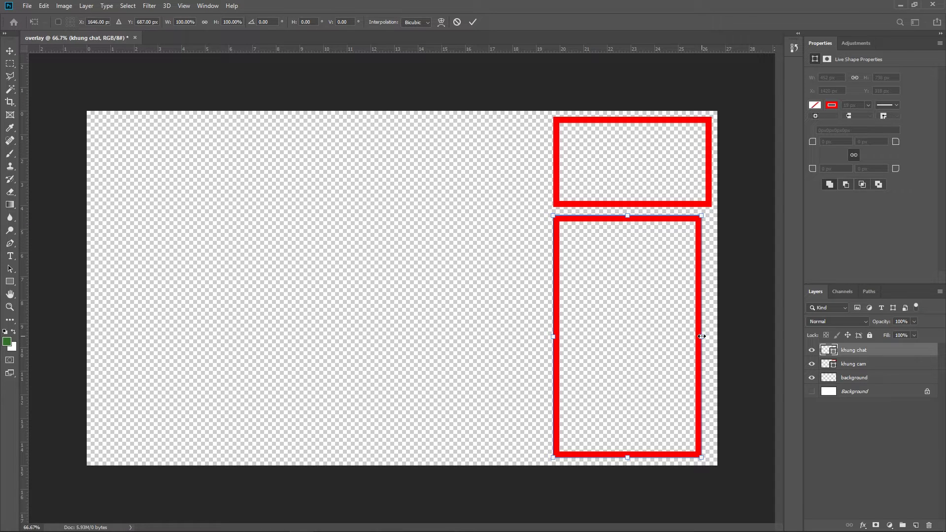
pyautogui.moveTo(703, 336); pyautogui.dragTo(711, 336)
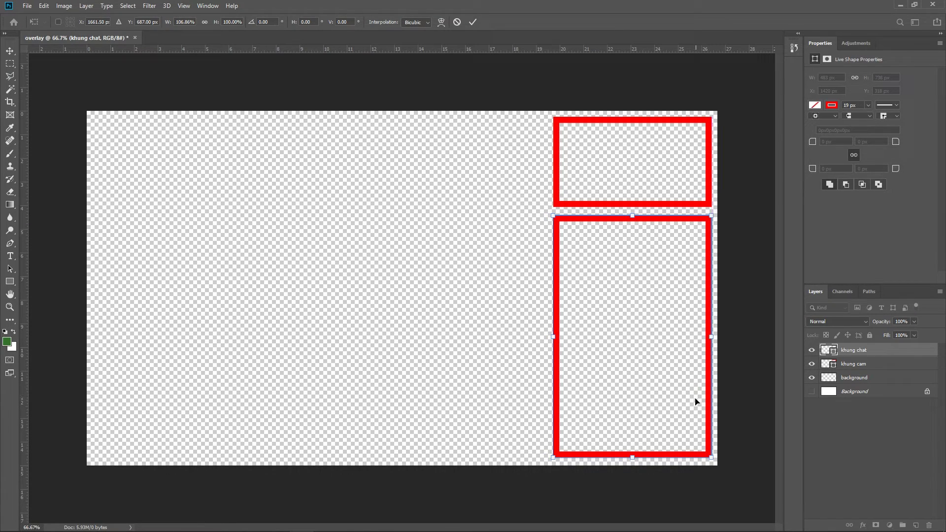
pyautogui.press('Return')
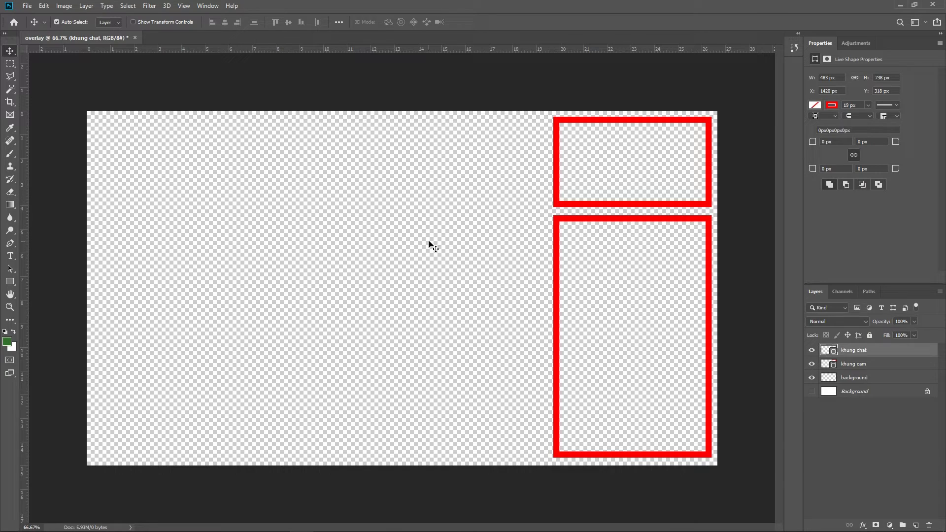
pyautogui.hotkey('ctrl', '-')
pyautogui.hotkey('ctrl', '-')
pyautogui.hotkey('ctrl', '+')
pyautogui.hotkey('ctrl', '+')
pyautogui.hotkey('ctrl', '-')
pyautogui.hotkey('ctrl', '+')
pyautogui.hotkey('ctrl', '+')
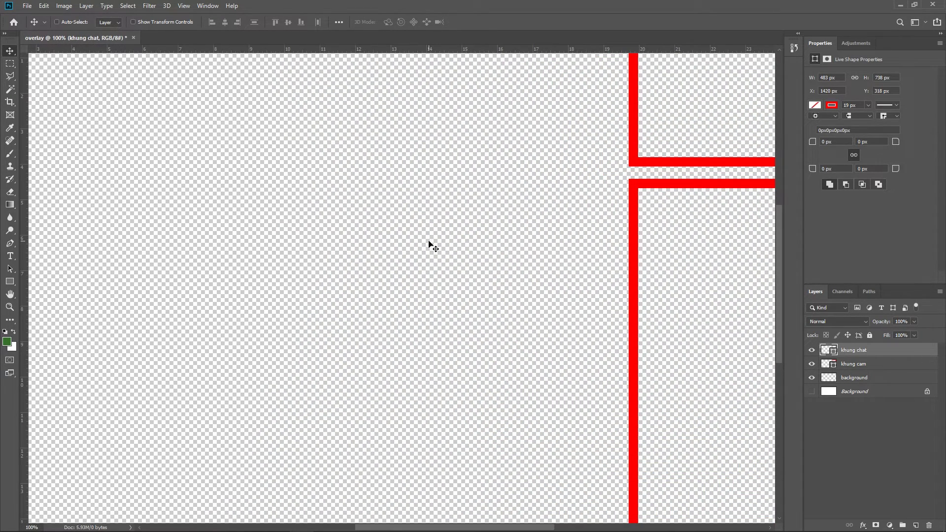
pyautogui.hotkey('ctrl', '-')
pyautogui.hotkey('ctrl', '-')
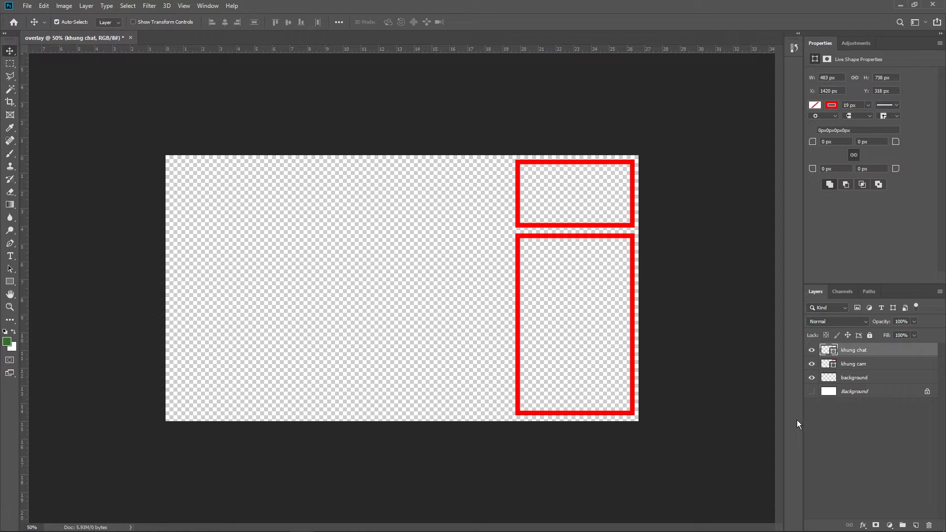
# Step: Add a layer named 'backgound khungchat' beneath khung chat
pyautogui.click(915, 525)
pyautogui.moveTo(847, 351)
pyautogui.mouseDown()
pyautogui.moveTo(849, 370)
pyautogui.moveTo(858, 368)
pyautogui.mouseUp()
pyautogui.doubleClick(858, 368)
pyautogui.write('backgtound khungchat')
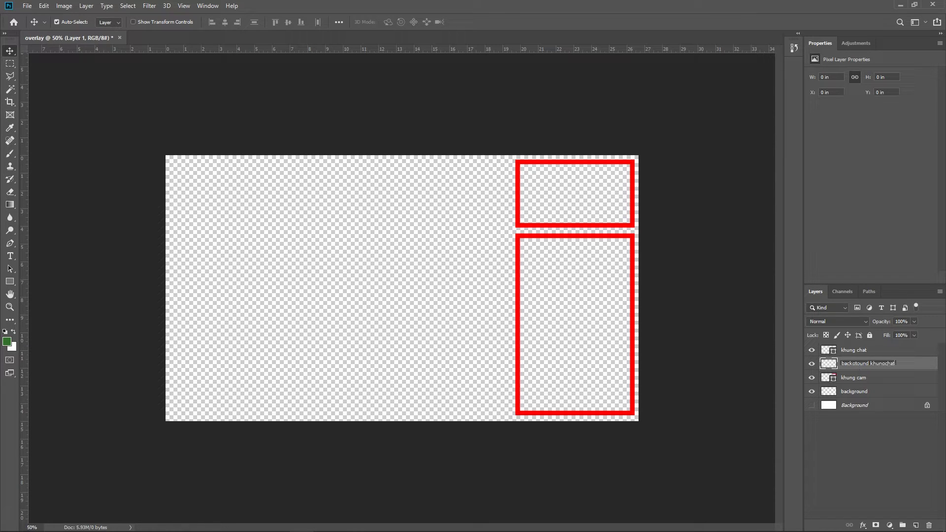
pyautogui.press('Return')
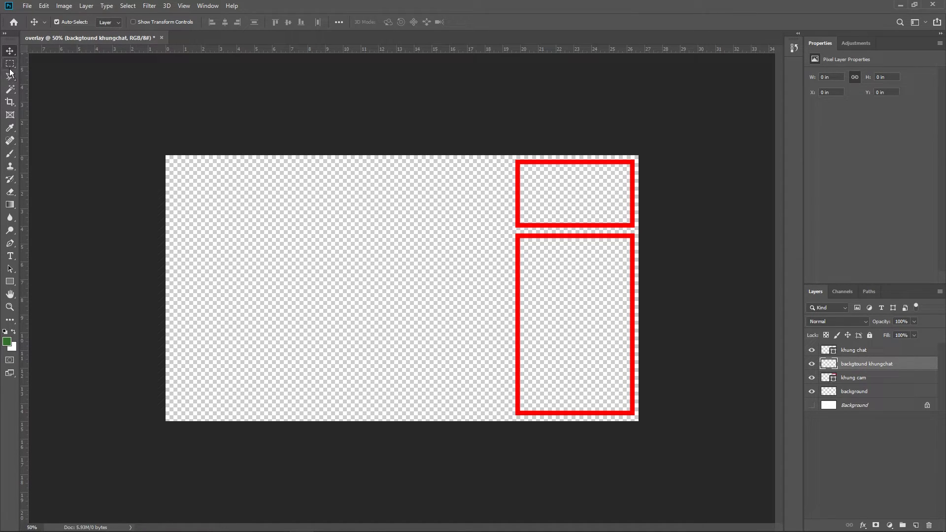
# Step: Draw a black-filled rectangle covering the lower red chat frame
pyautogui.click(9, 283)
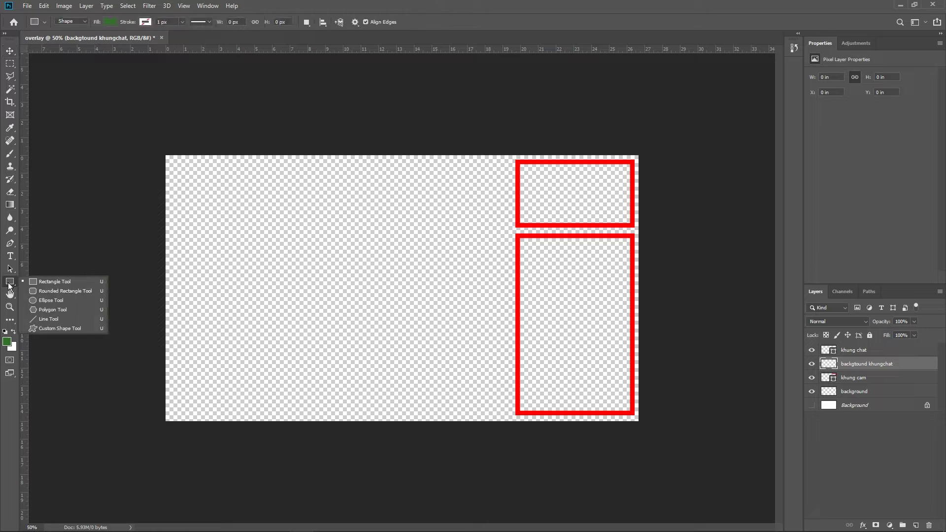
pyautogui.click(60, 282)
pyautogui.moveTo(517, 237); pyautogui.dragTo(632, 415)
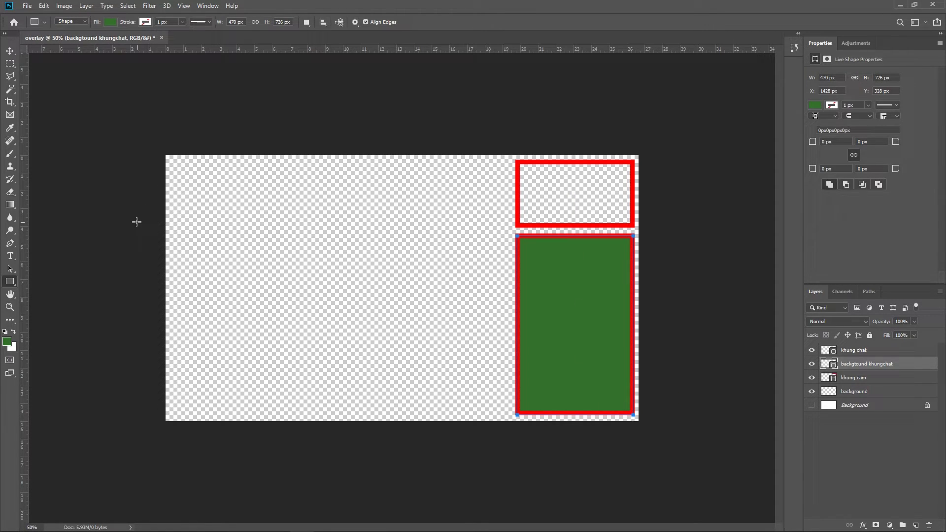
pyautogui.click(110, 22)
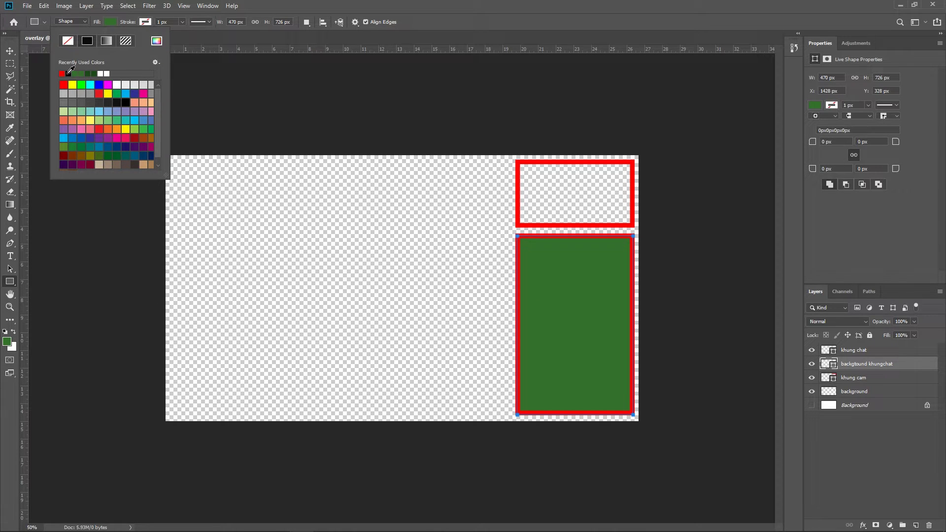
pyautogui.click(68, 73)
pyautogui.click(417, 9)
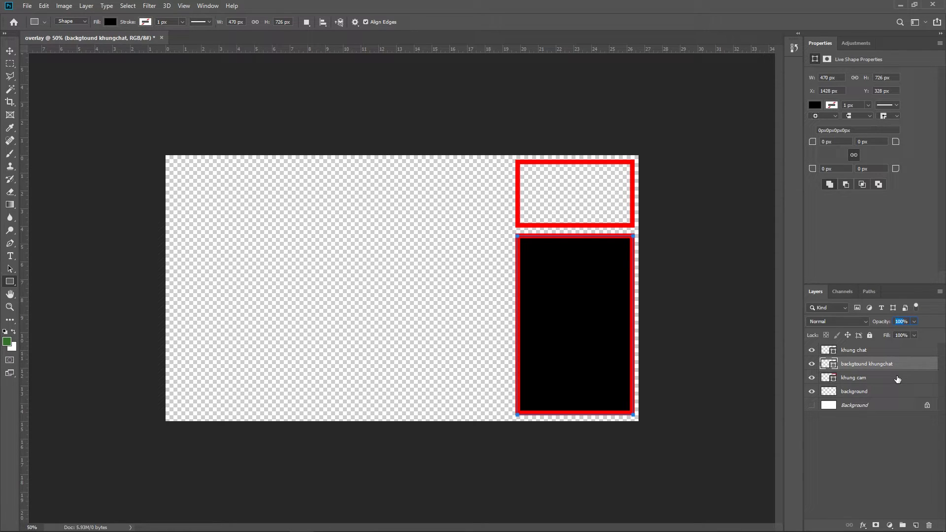
# Step: Set the black rectangle layer's opacity to 80%
pyautogui.write('20')
pyautogui.press('BackSpace')
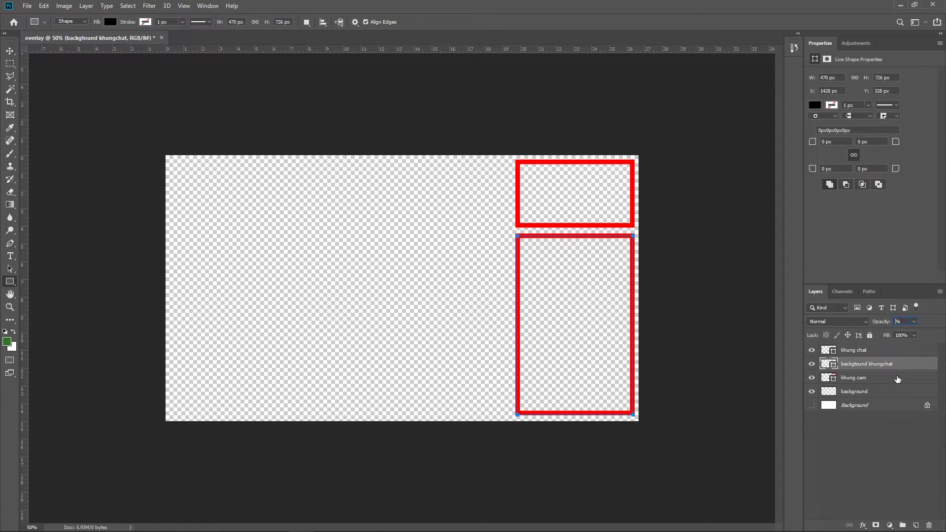
pyautogui.write('30')
pyautogui.press('BackSpace')
pyautogui.write('40')
pyautogui.press('BackSpace')
pyautogui.press('BackSpace')
pyautogui.write('60')
pyautogui.press('BackSpace')
pyautogui.press('BackSpace')
pyautogui.write('80')
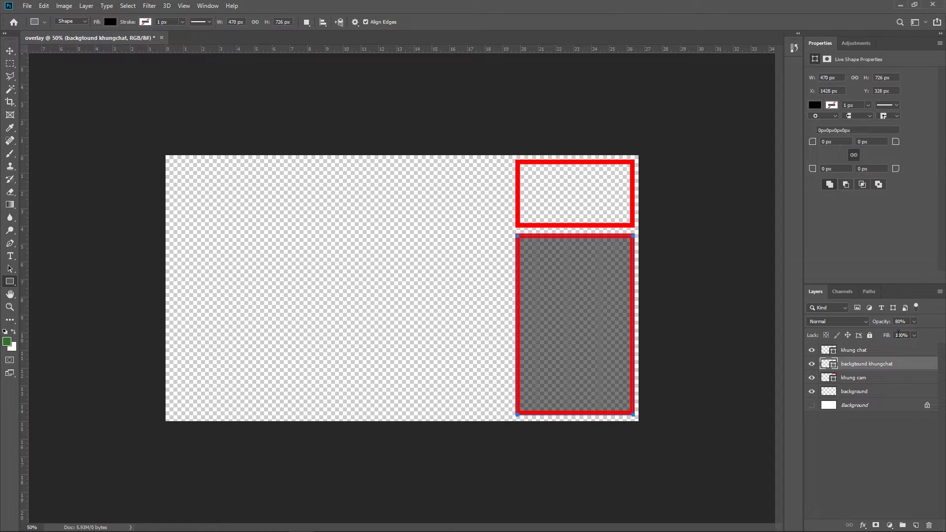
pyautogui.click(10, 50)
pyautogui.click(512, 88)
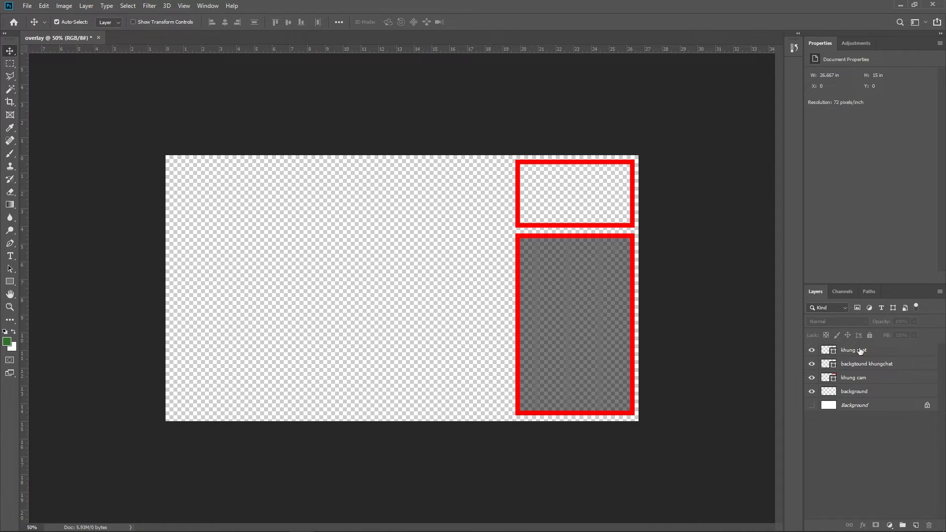
pyautogui.click(899, 351)
# Step: Add a 'LIKE AND' text box on the left of the canvas and create a new empty layer
pyautogui.click(898, 350)
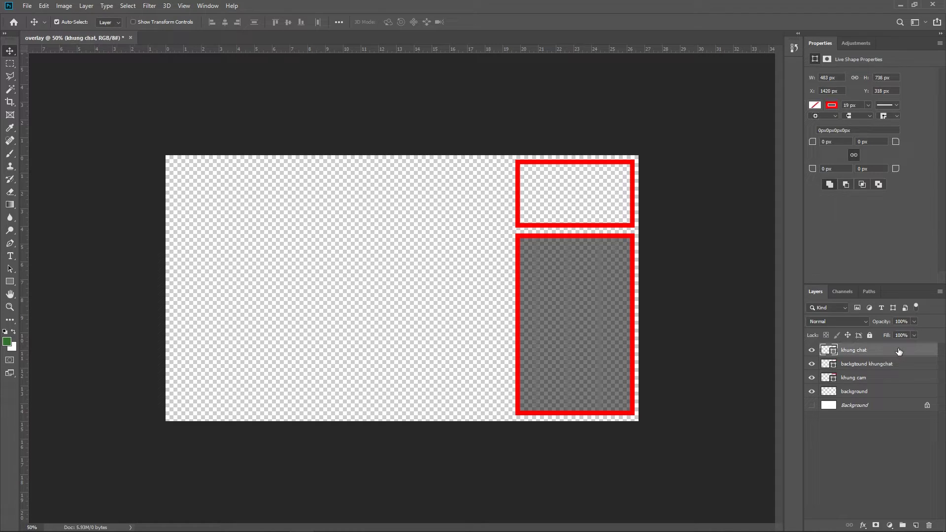
pyautogui.press('t')
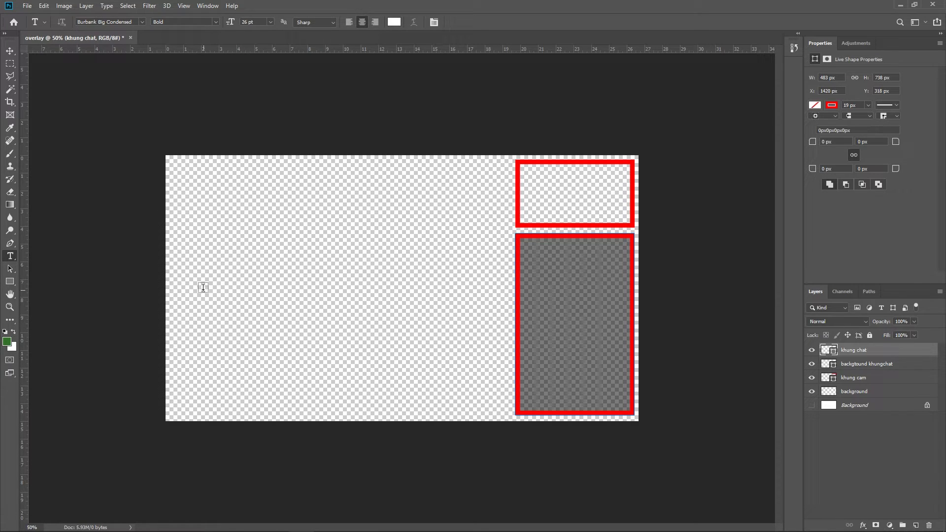
pyautogui.moveTo(200, 271)
pyautogui.mouseDown()
pyautogui.moveTo(388, 389)
pyautogui.moveTo(431, 403)
pyautogui.mouseUp()
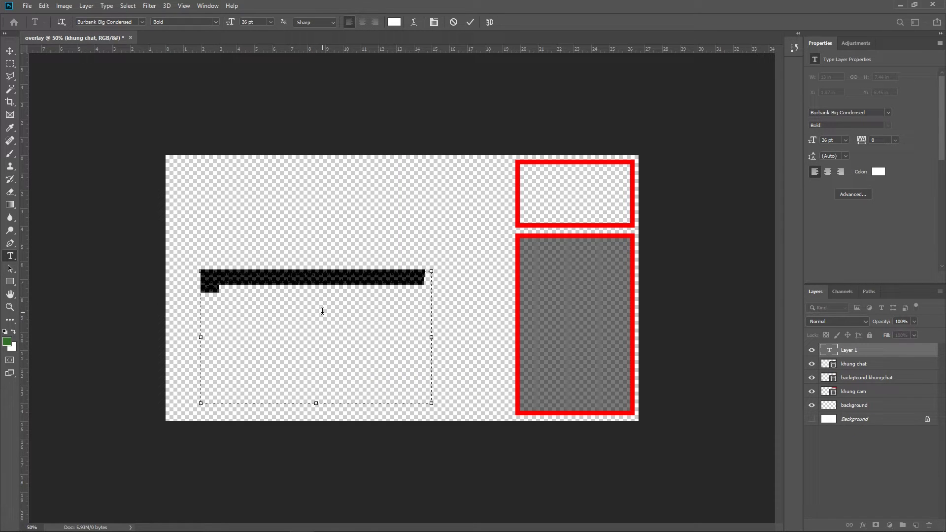
pyautogui.press('BackSpace')
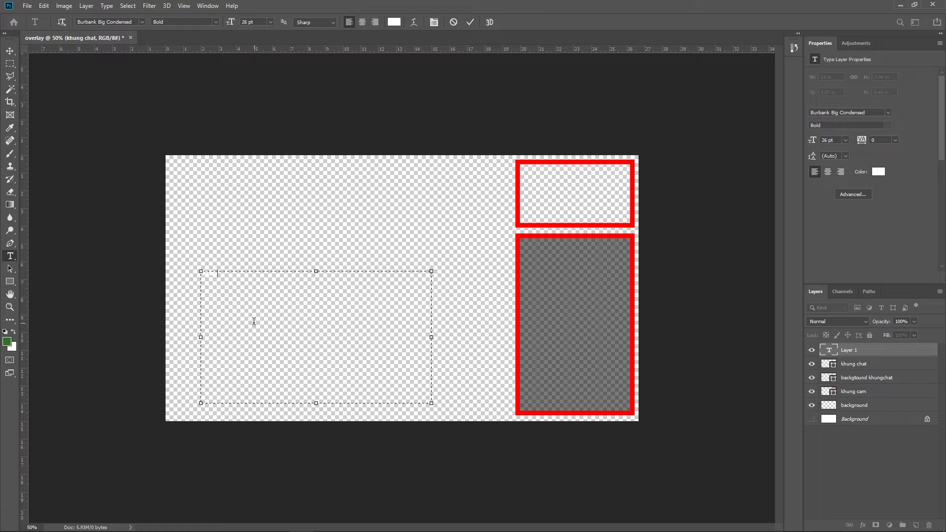
pyautogui.click(846, 428)
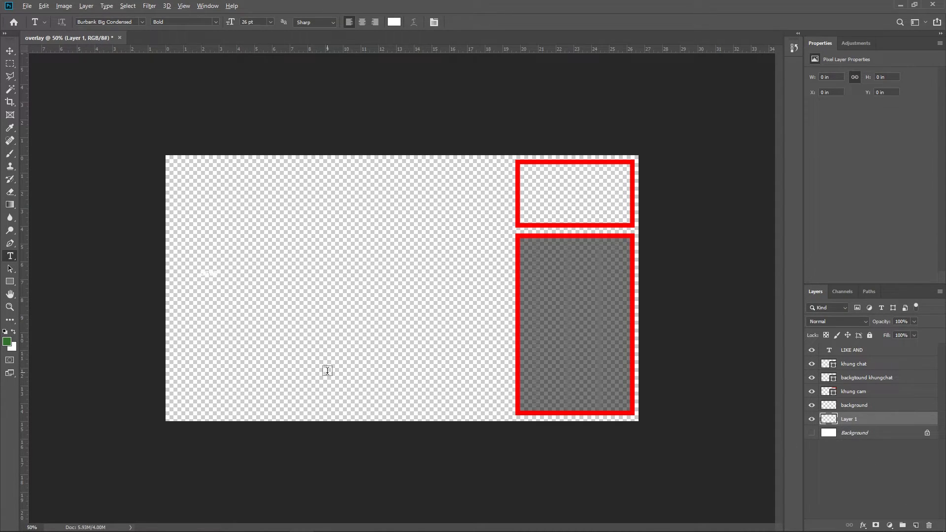
# Step: Fill Layer 1 with green and resize the 'LIKE AND SUBCRIBER' text to 150 pt
pyautogui.hotkey('alt', 'BackSpace')
pyautogui.click(209, 273)
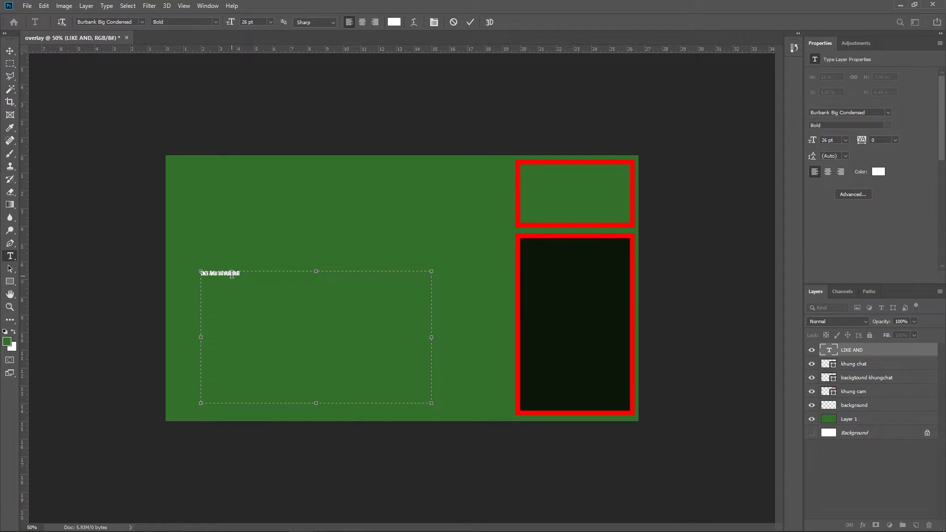
pyautogui.hotkey('ctrl', 'a')
pyautogui.write('0')
pyautogui.press('Return')
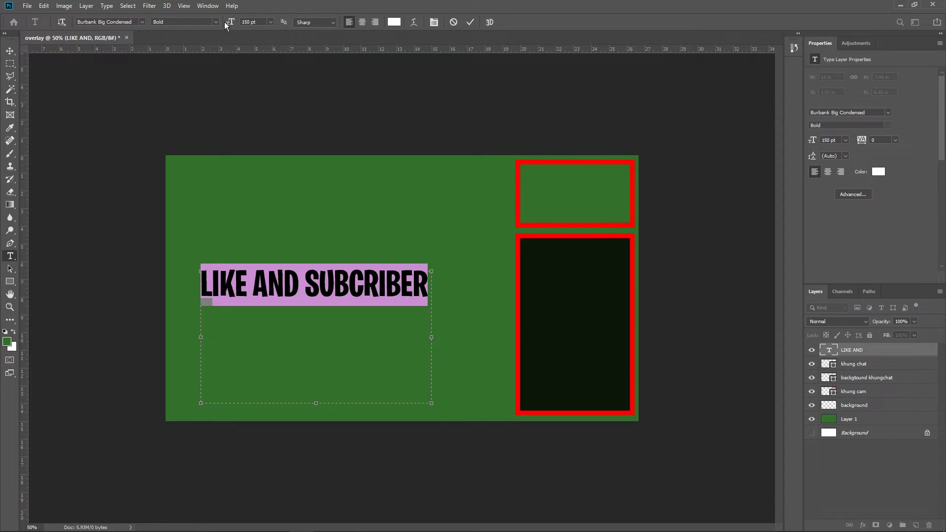
pyautogui.click(10, 51)
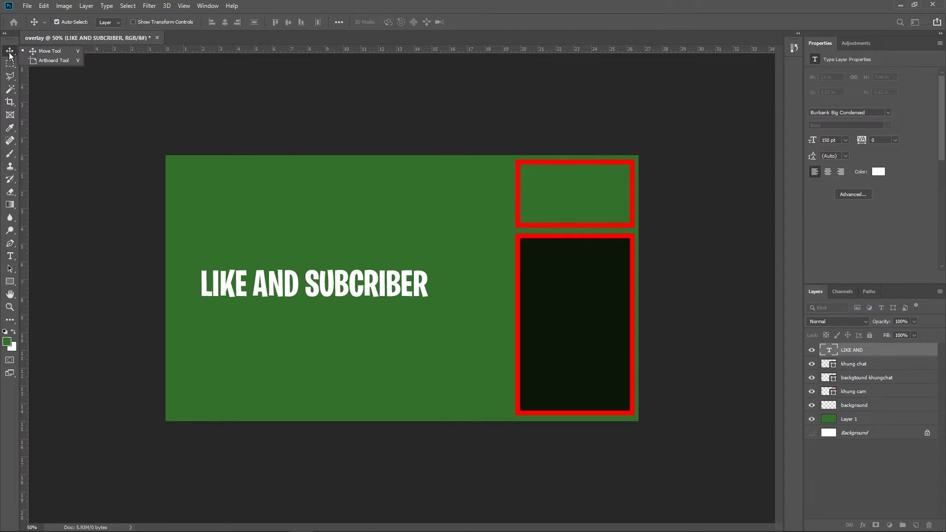
# Step: Break the text into three centred lines: LIKE, AND, SUBCRIBER
pyautogui.click(327, 286)
pyautogui.click(307, 280)
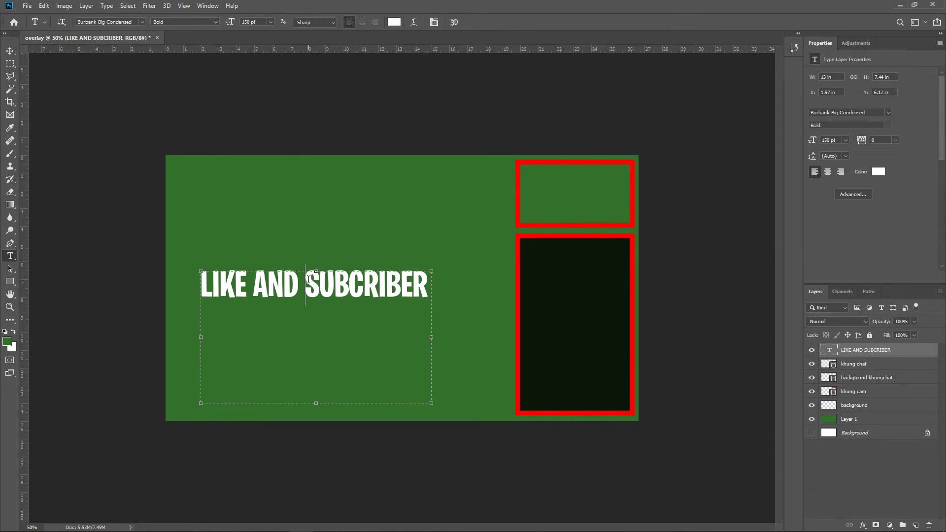
pyautogui.press('Return')
pyautogui.click(254, 284)
pyautogui.press('Return')
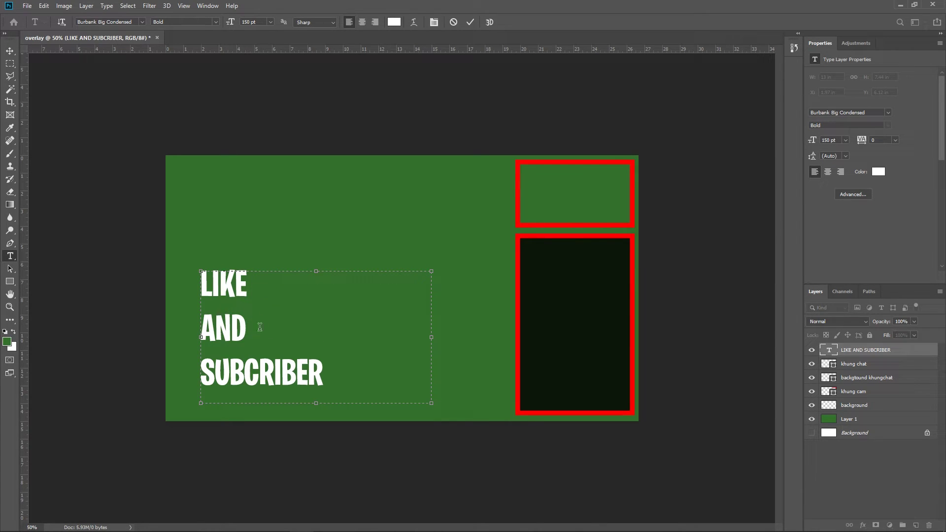
pyautogui.moveTo(354, 381); pyautogui.dragTo(91, 243)
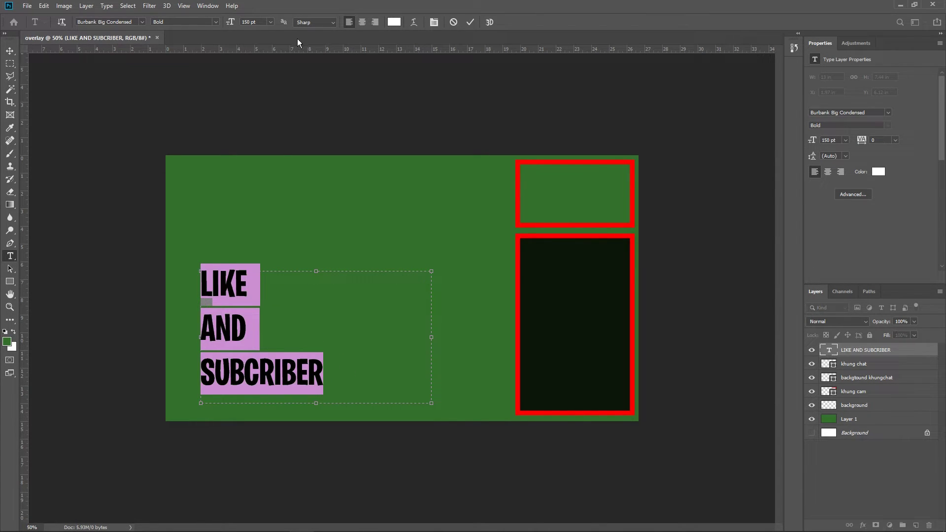
pyautogui.click(362, 24)
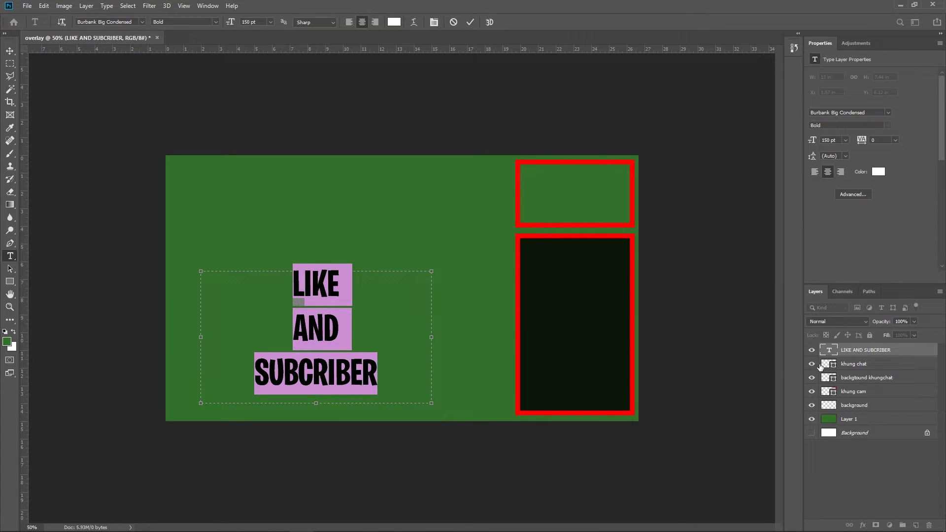
# Step: Tighten the line spacing to 113 pt and shrink the word AND
pyautogui.moveTo(811, 155); pyautogui.dragTo(788, 158)
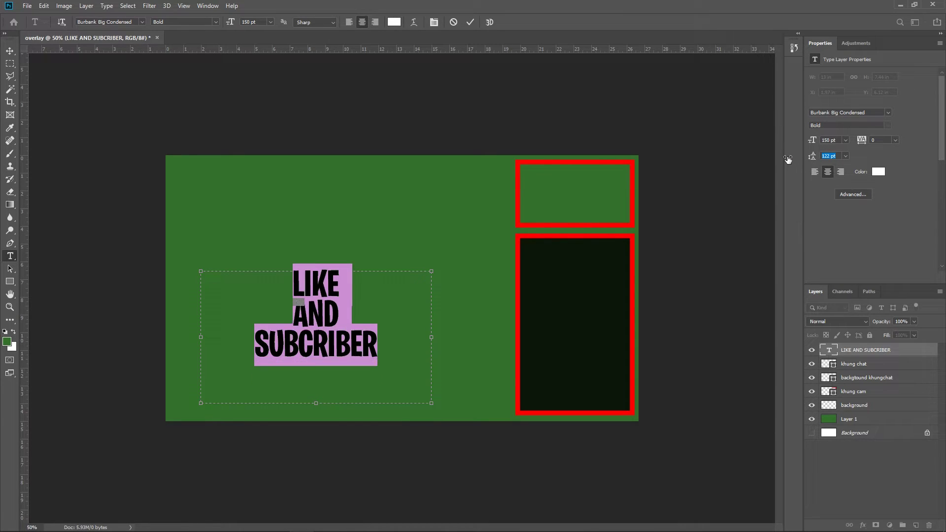
pyautogui.moveTo(788, 158); pyautogui.dragTo(782, 158)
pyautogui.click(350, 308)
pyautogui.doubleClick(350, 308)
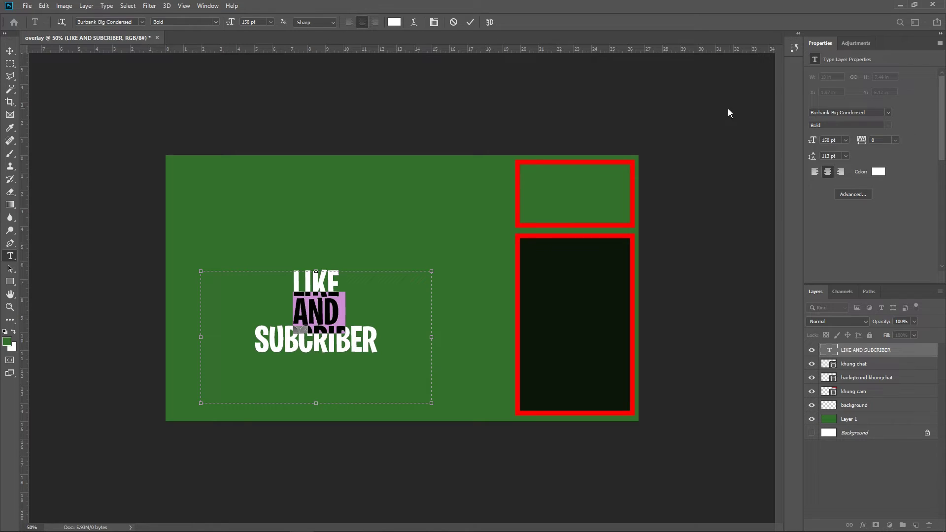
pyautogui.moveTo(232, 25); pyautogui.dragTo(198, 26)
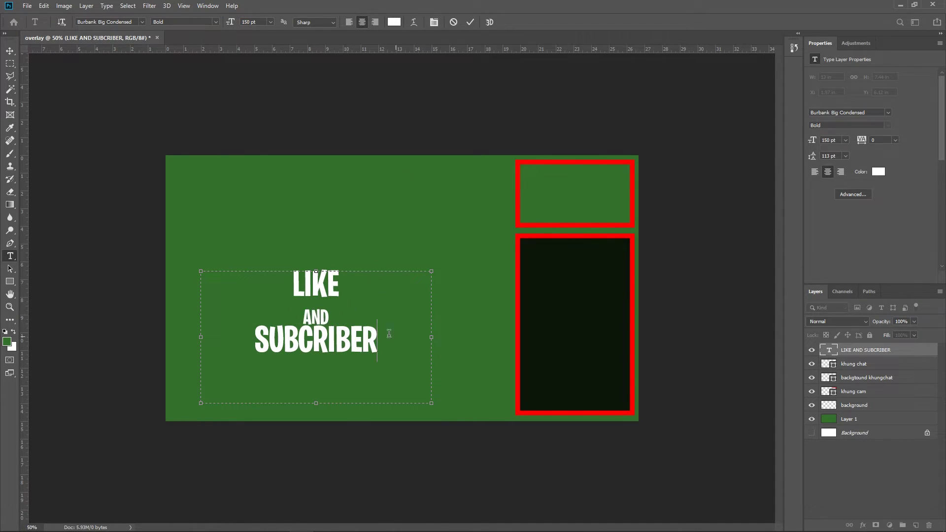
# Step: Pull the LIKE and AND lines closer together and commit the text edit
pyautogui.hotkey('ctrl', 'a')
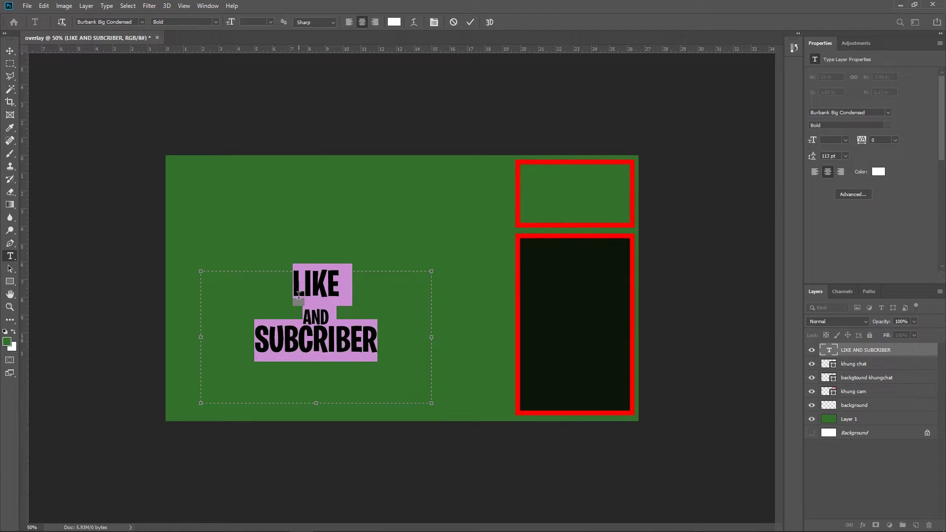
pyautogui.moveTo(381, 277); pyautogui.dragTo(289, 276)
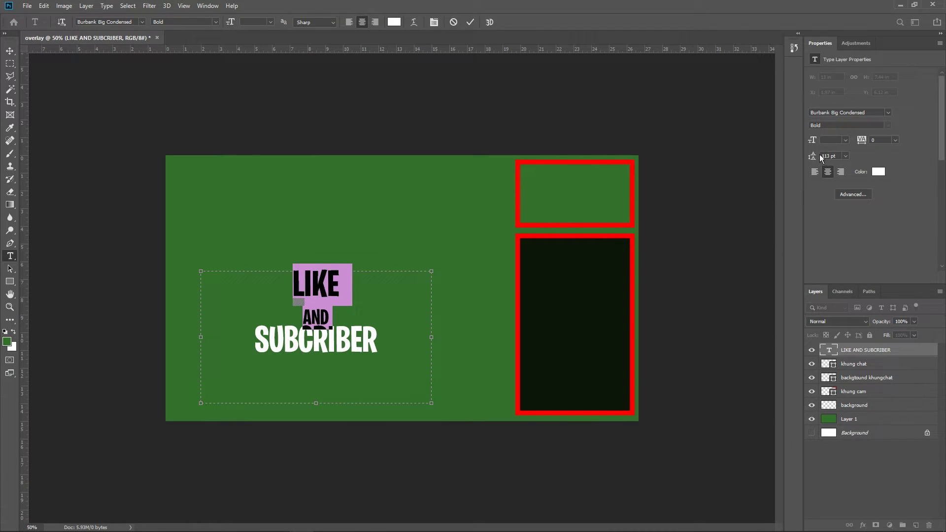
pyautogui.moveTo(814, 156); pyautogui.dragTo(791, 156)
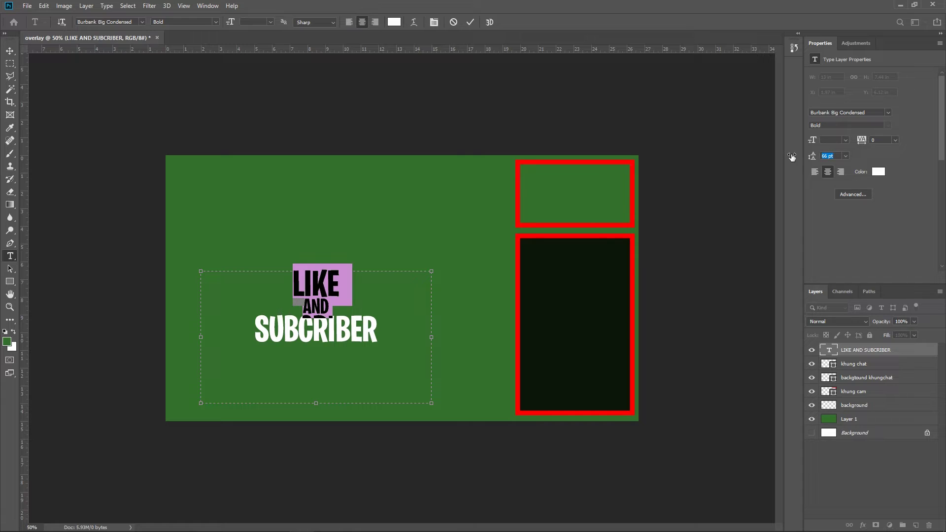
pyautogui.click(392, 340)
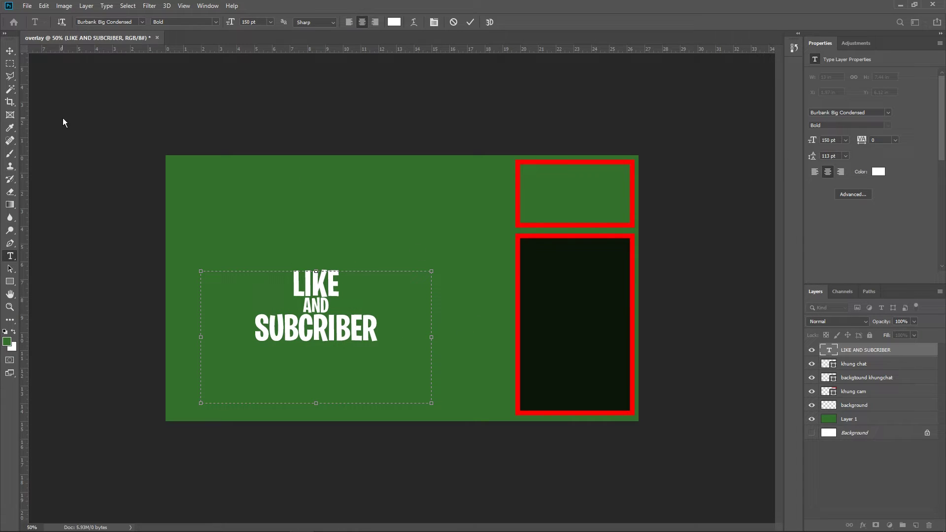
pyautogui.click(9, 51)
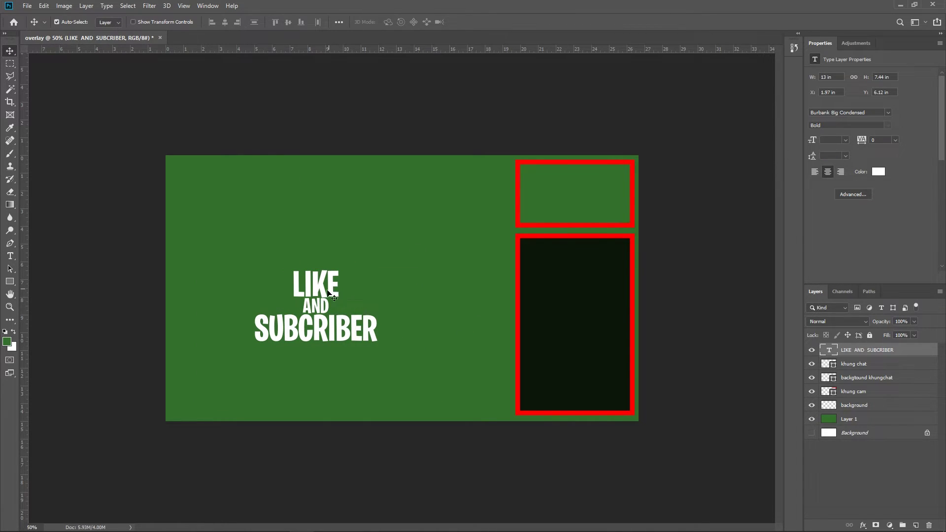
# Step: Tilt the LIKE AND SUBCRIBER text slightly, shrink it to about a third, and place it bottom-left
pyautogui.moveTo(327, 292); pyautogui.dragTo(349, 314)
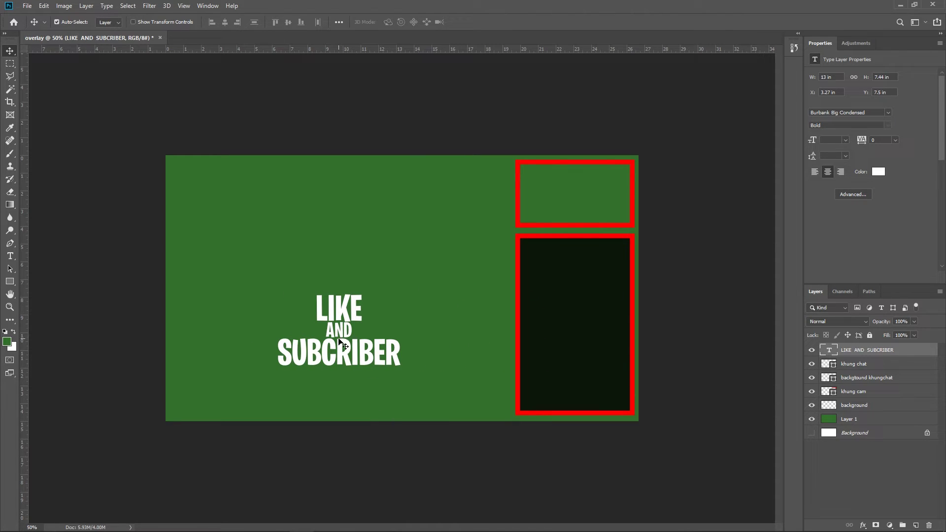
pyautogui.hotkey('ctrl', 't')
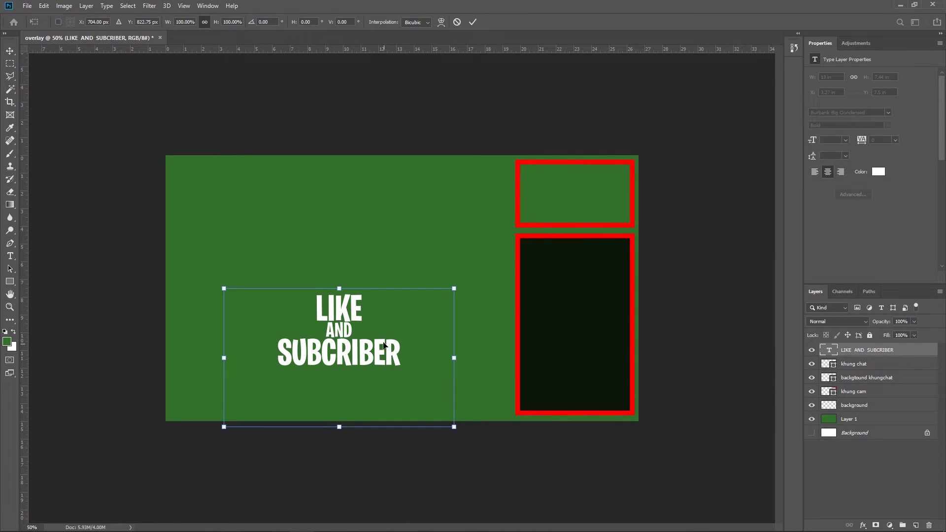
pyautogui.press('Return')
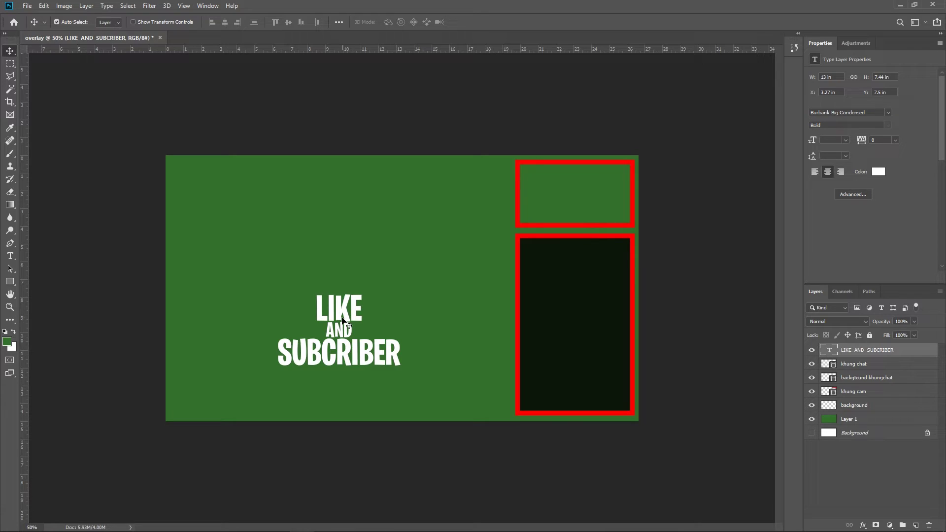
pyautogui.hotkey('ctrl', 't')
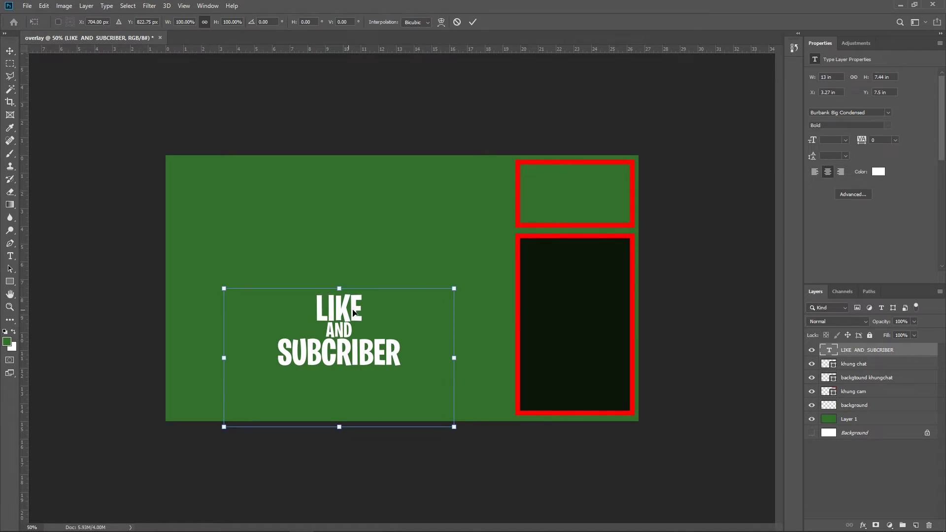
pyautogui.moveTo(464, 282); pyautogui.dragTo(459, 276)
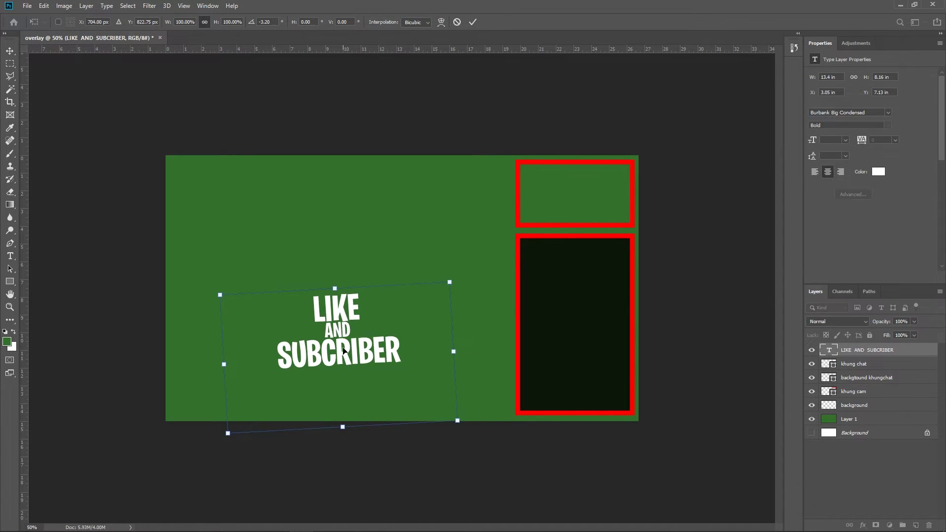
pyautogui.moveTo(386, 331); pyautogui.dragTo(275, 375)
pyautogui.moveTo(338, 325); pyautogui.dragTo(198, 420)
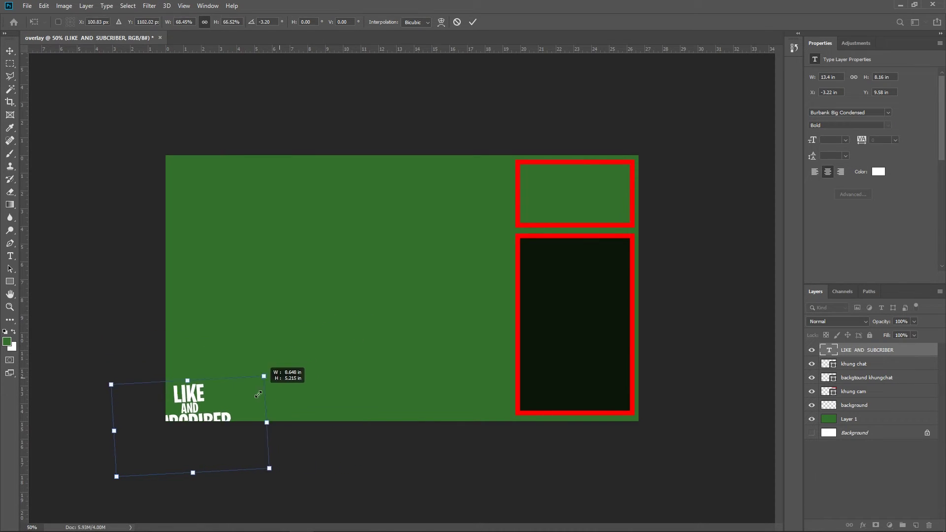
pyautogui.moveTo(172, 454)
pyautogui.mouseDown()
pyautogui.moveTo(223, 420)
pyautogui.moveTo(206, 415)
pyautogui.mouseUp()
pyautogui.moveTo(233, 383)
pyautogui.mouseDown()
pyautogui.moveTo(249, 369)
pyautogui.moveTo(211, 396)
pyautogui.mouseUp()
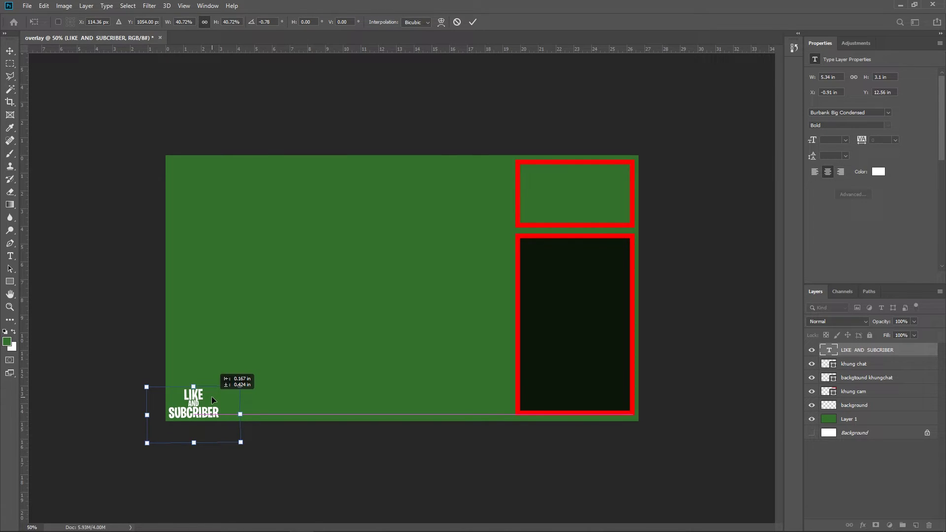
pyautogui.press('Return')
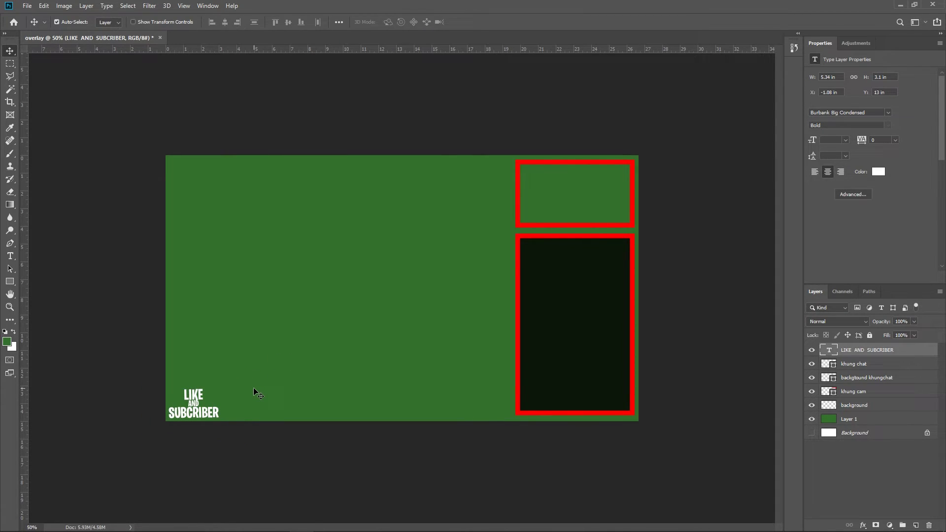
pyautogui.click(489, 315)
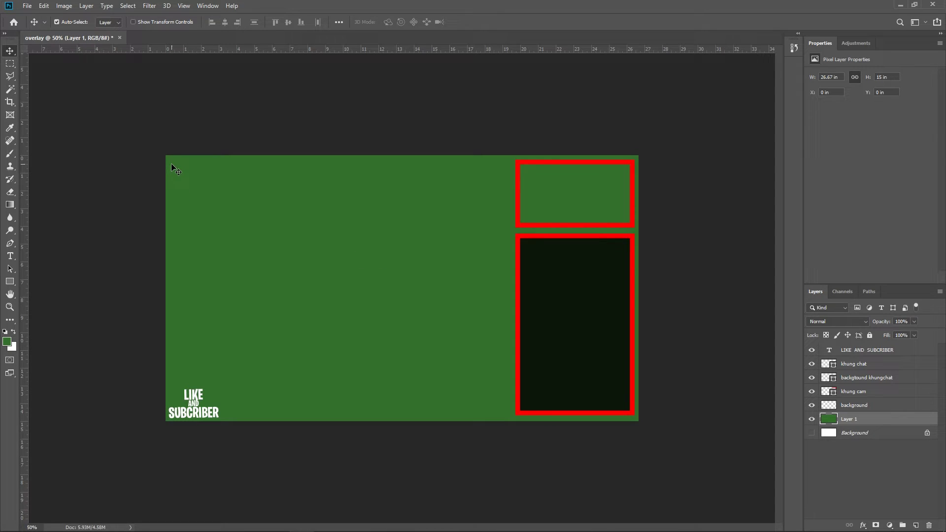
# Step: Create a new layer named KHUNGGAME
pyautogui.click(9, 283)
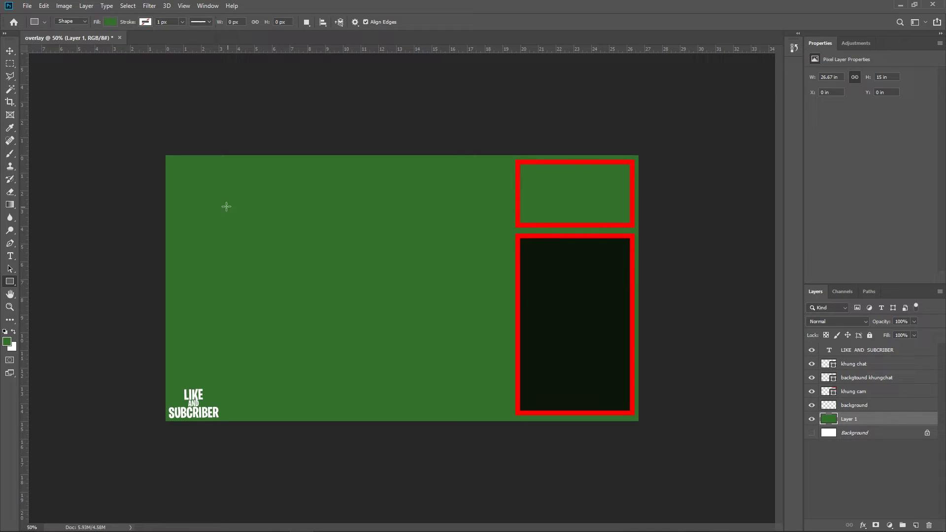
pyautogui.moveTo(170, 161); pyautogui.dragTo(223, 232)
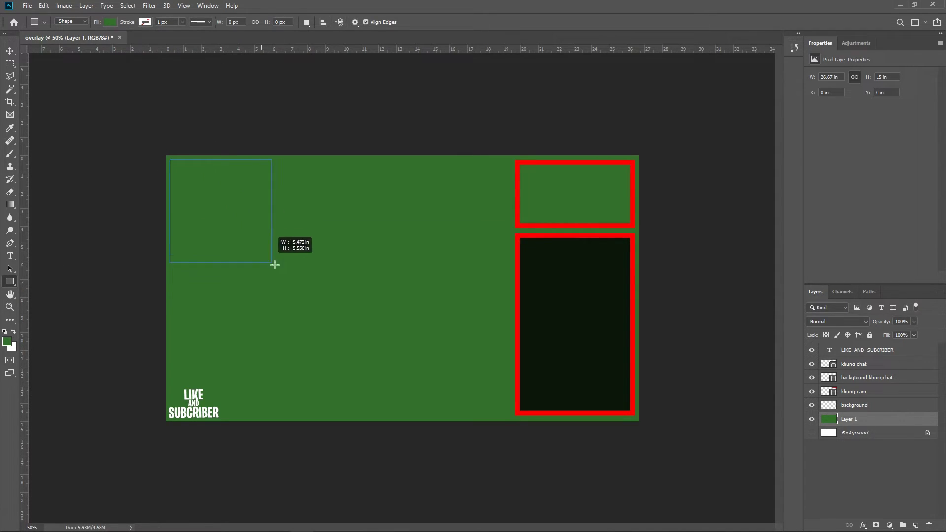
pyautogui.hotkey('ctrl', 'z')
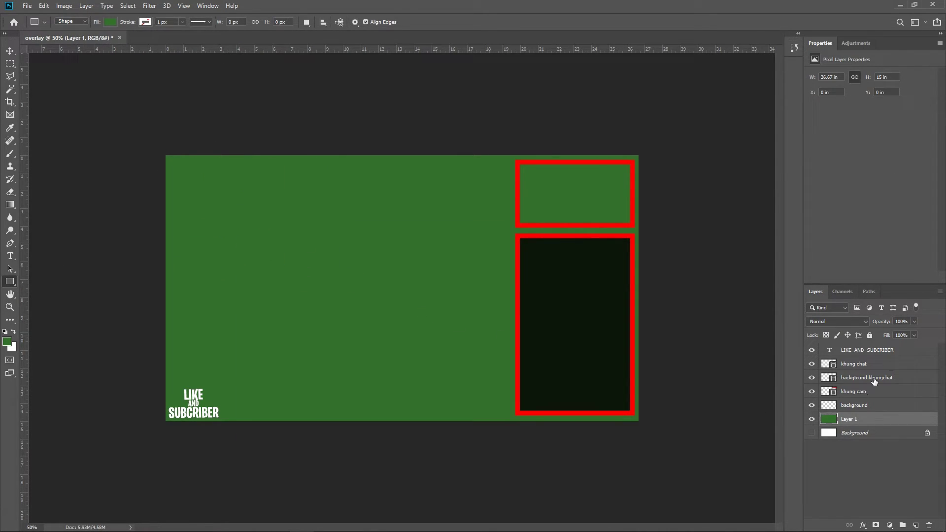
pyautogui.click(884, 355)
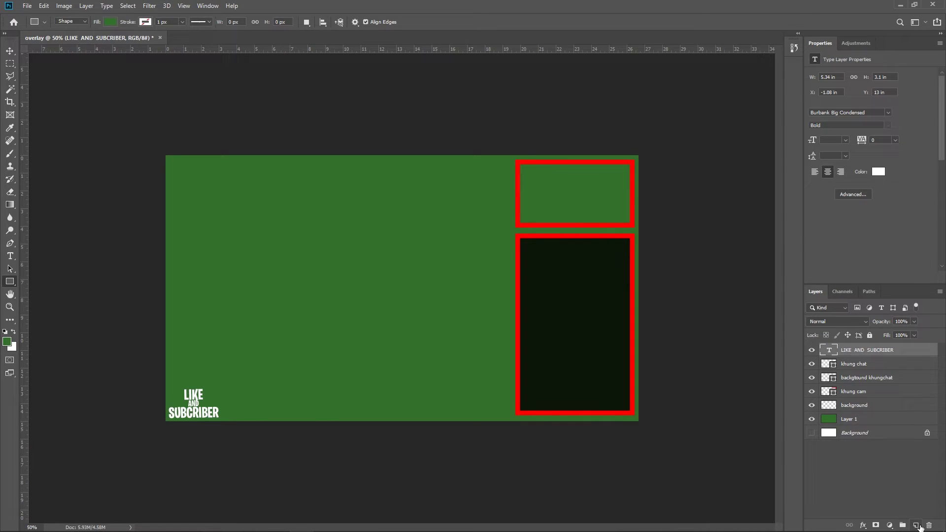
pyautogui.click(916, 525)
pyautogui.doubleClick(847, 351)
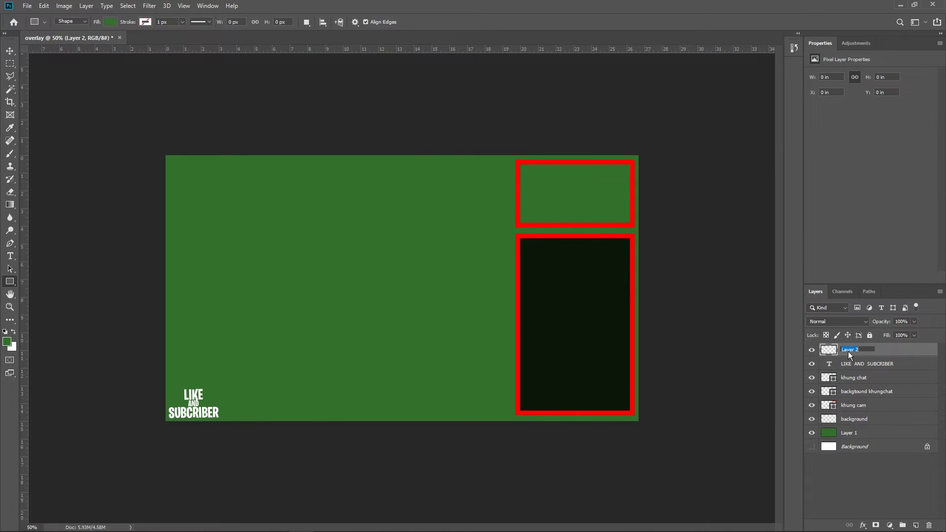
pyautogui.write('KHUNGGAME')
pyautogui.press('Return')
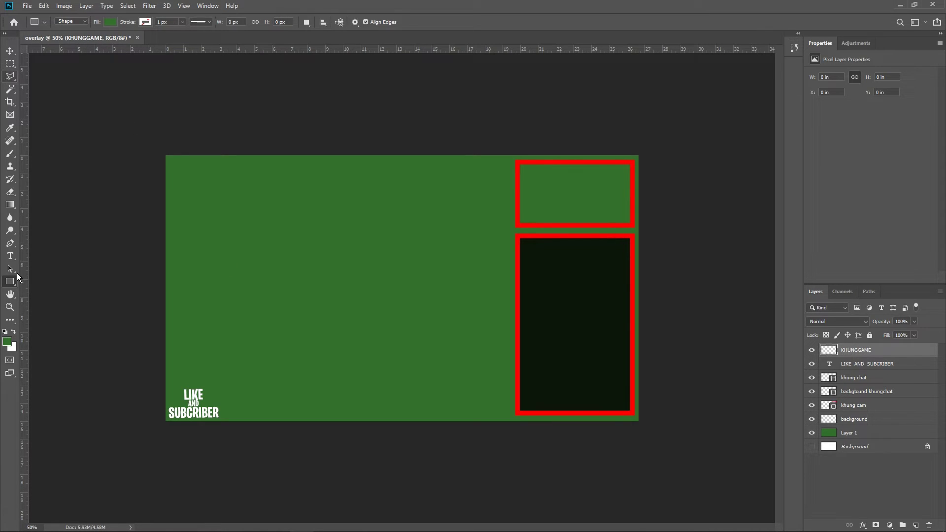
# Step: Draw a large rectangle over the canvas's left area, with the text layer stacked above it
pyautogui.rightClick(9, 282)
pyautogui.moveTo(168, 161); pyautogui.dragTo(505, 409)
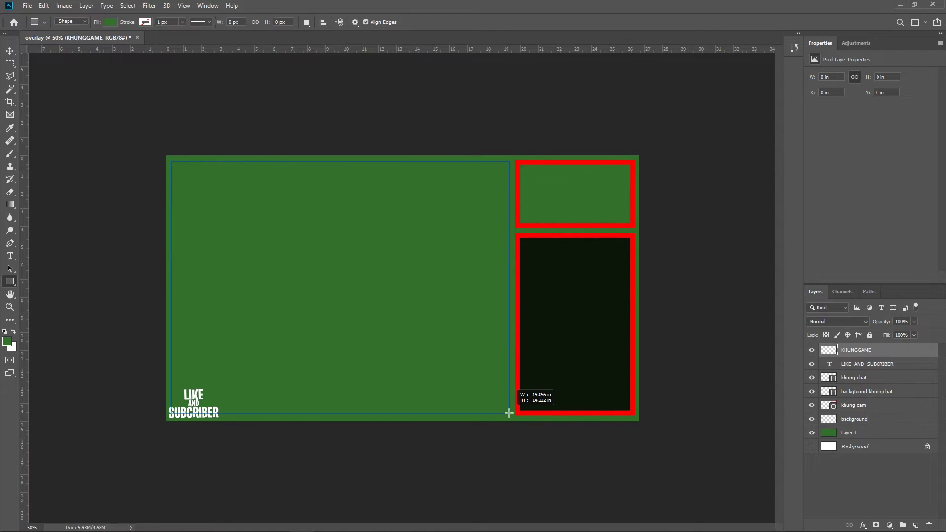
pyautogui.moveTo(505, 410); pyautogui.dragTo(508, 414)
pyautogui.moveTo(876, 372); pyautogui.dragTo(866, 349)
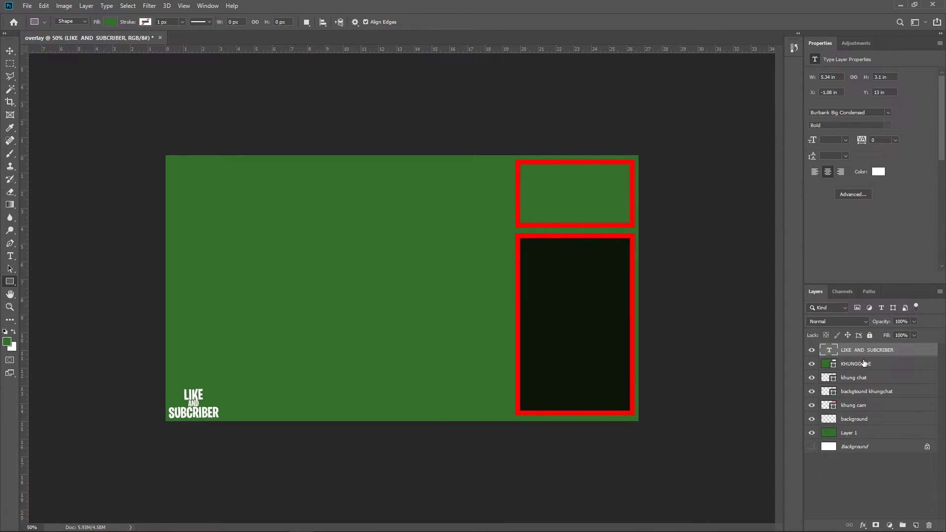
pyautogui.click(859, 367)
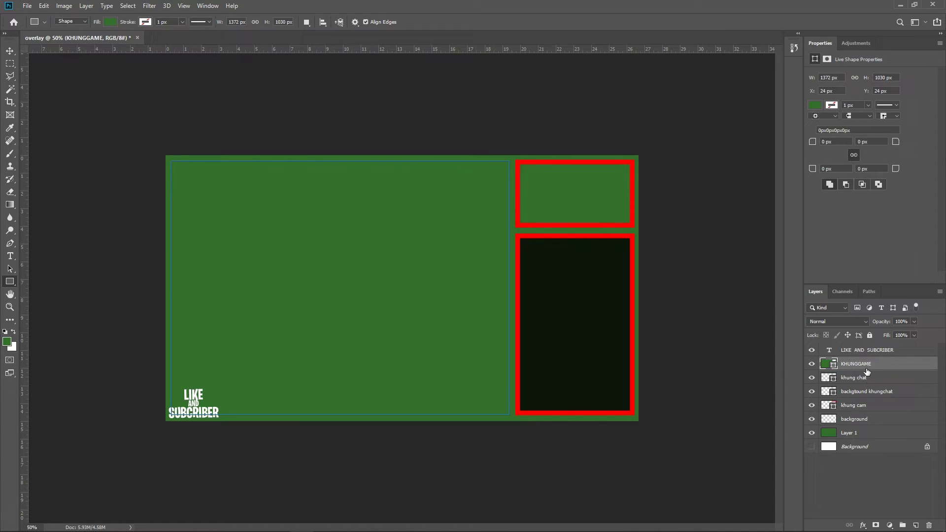
# Step: Give the KHUNGGAME rectangle no fill, a red 19 px stroke and 100% layer opacity
pyautogui.click(111, 22)
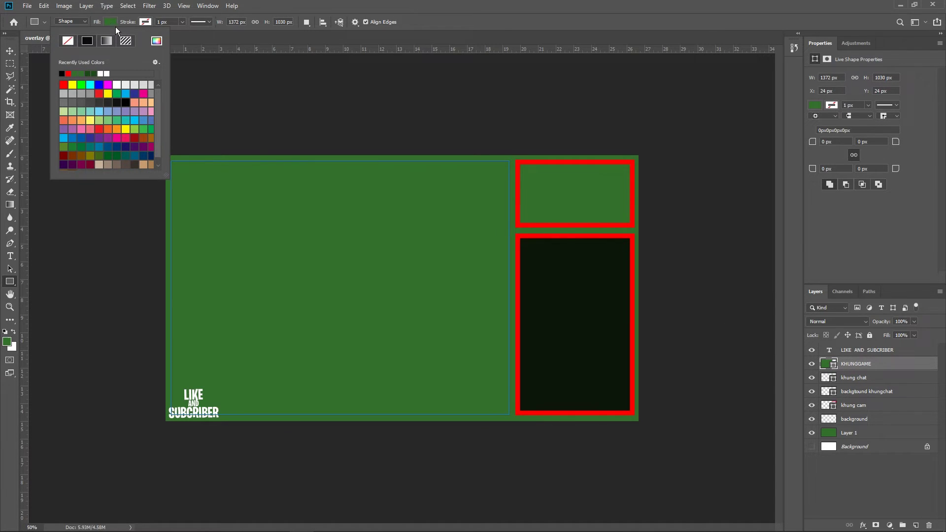
pyautogui.click(68, 43)
pyautogui.click(148, 22)
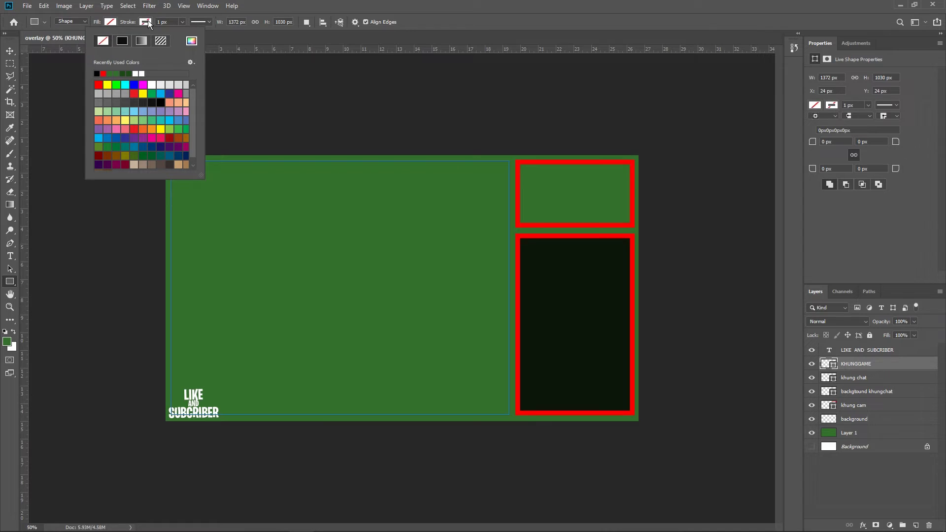
pyautogui.click(103, 73)
pyautogui.click(159, 21)
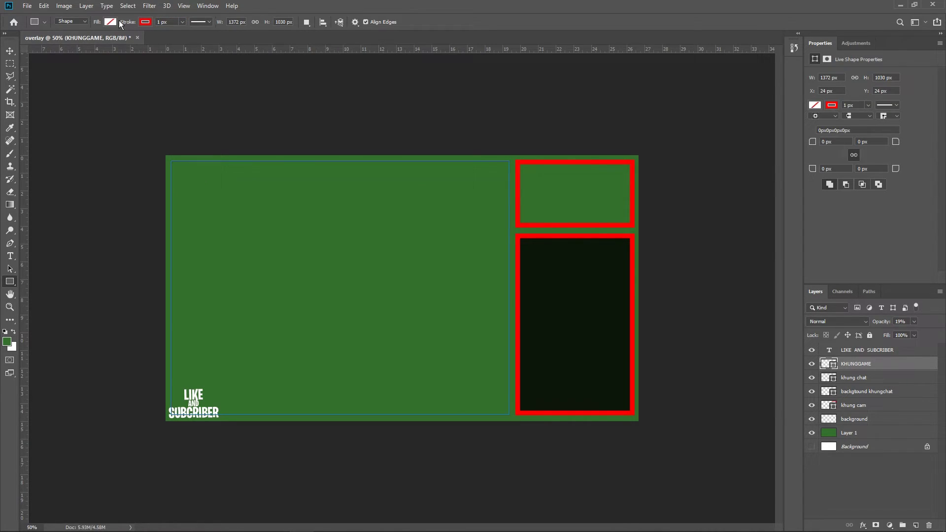
pyautogui.click(159, 21)
pyautogui.press('Return')
pyautogui.click(900, 322)
pyautogui.write('100')
pyautogui.click(10, 50)
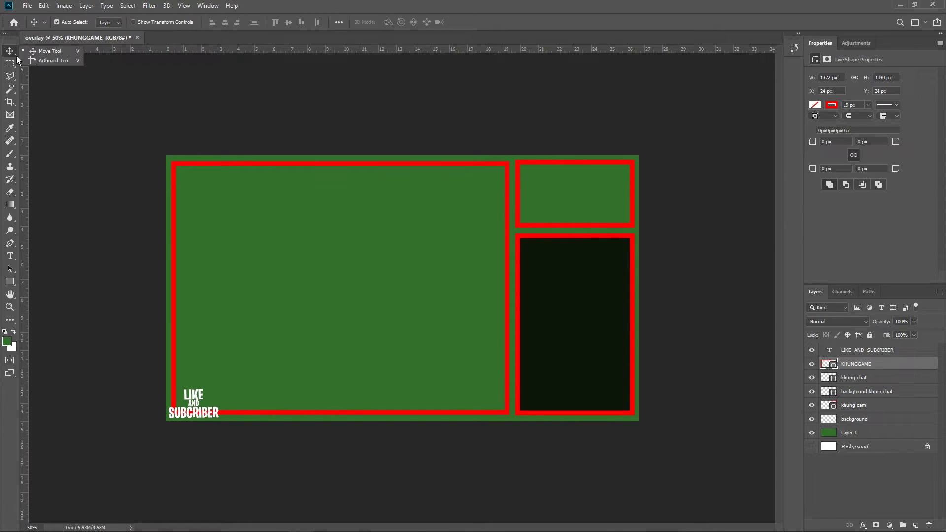
# Step: Widen the KHUNGGAME frame until it meets the right-hand frames
pyautogui.click(295, 135)
pyautogui.click(330, 164)
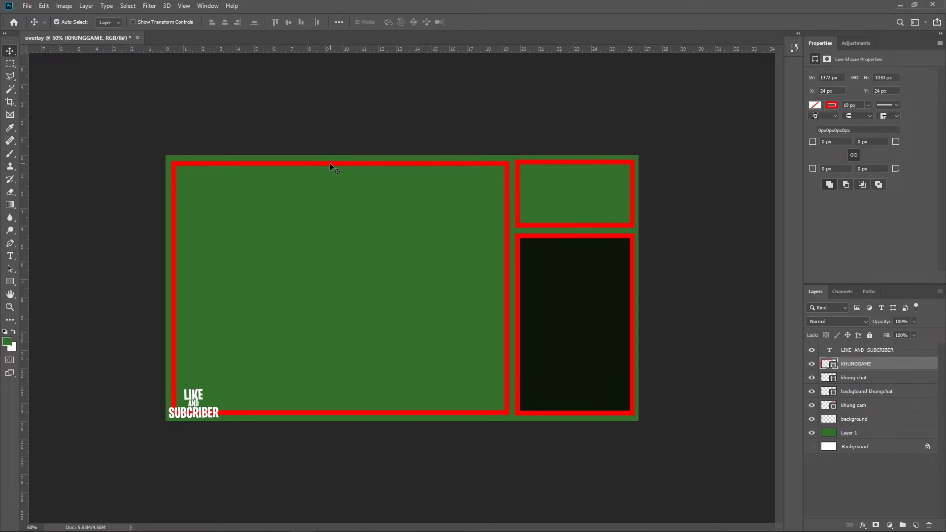
pyautogui.hotkey('ctrl', 't')
pyautogui.moveTo(340, 160); pyautogui.dragTo(341, 159)
pyautogui.moveTo(344, 417); pyautogui.dragTo(345, 418)
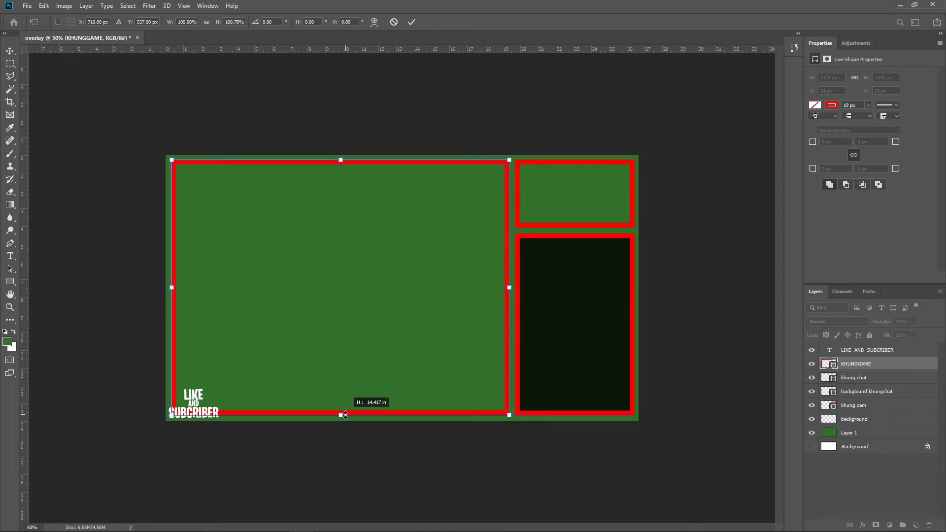
pyautogui.doubleClick(356, 330)
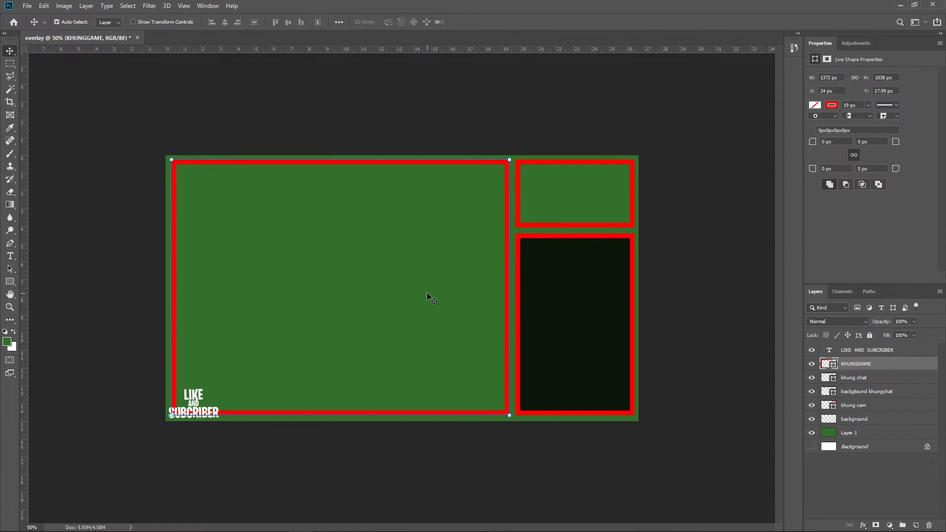
pyautogui.hotkey('ctrl', 'Return')
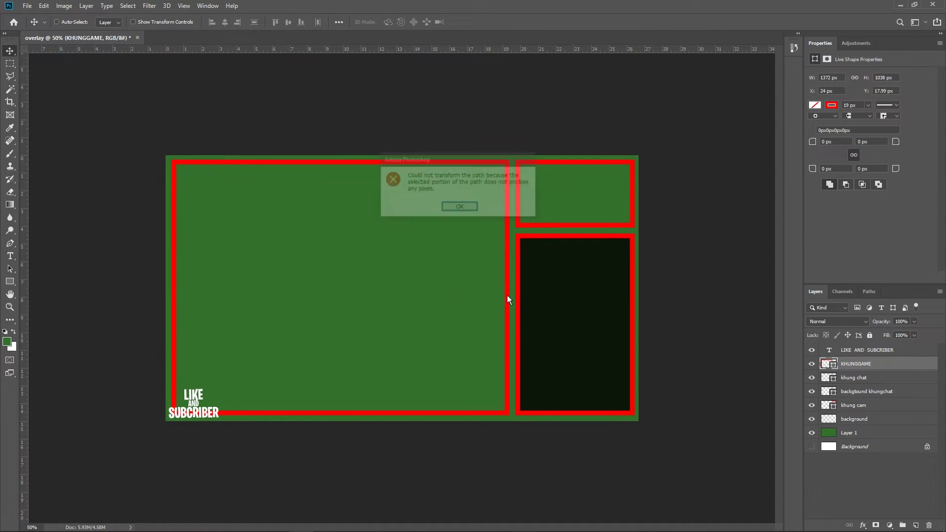
pyautogui.click(463, 205)
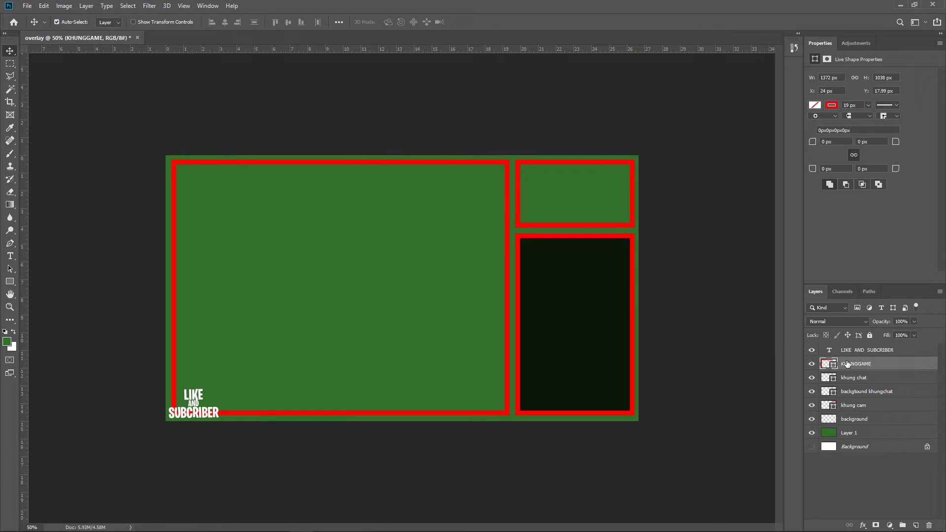
pyautogui.hotkey('ctrl', 't')
pyautogui.moveTo(513, 289); pyautogui.dragTo(521, 289)
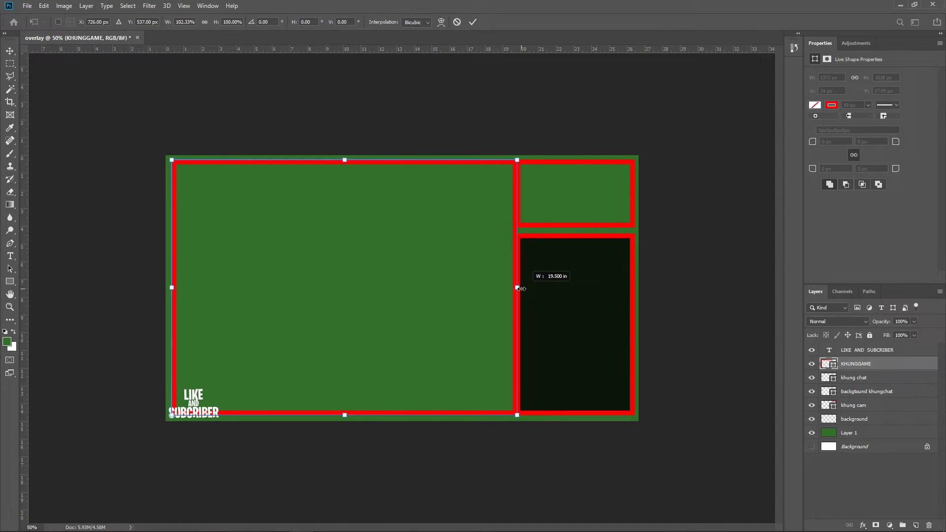
pyautogui.press('Return')
# Step: Extend the top-right khung cam frame down to touch the lower frame
pyautogui.click(423, 297)
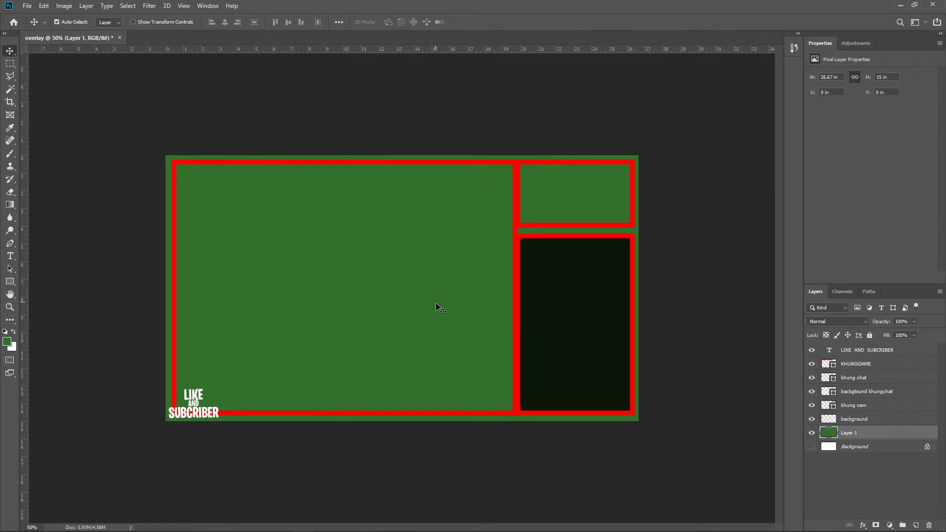
pyautogui.hotkey('ctrl', '-')
pyautogui.hotkey('ctrl', '-')
pyautogui.hotkey('ctrl', '-')
pyautogui.hotkey('ctrl', '+')
pyautogui.hotkey('ctrl', '+')
pyautogui.hotkey('ctrl', '+')
pyautogui.keyDown('ctrl'); pyautogui.click(571, 229); pyautogui.keyUp('ctrl')
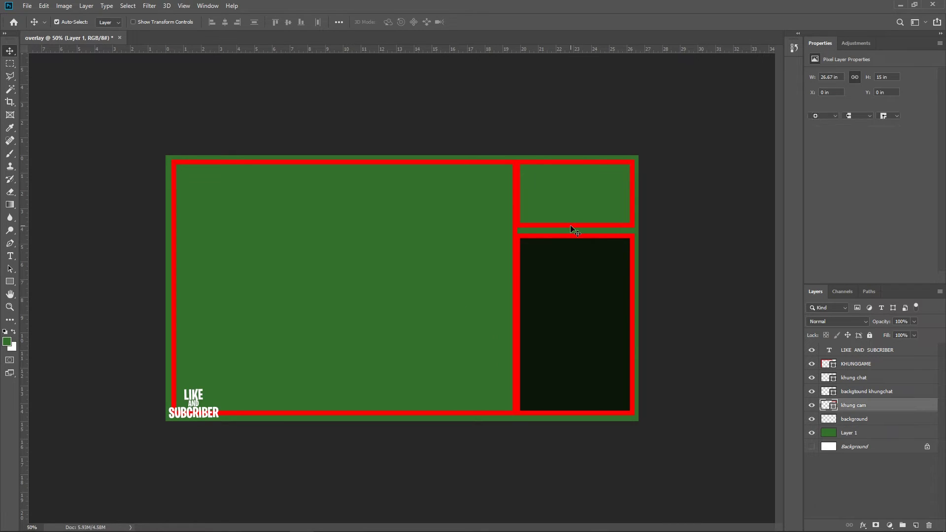
pyautogui.hotkey('ctrl', 't')
pyautogui.moveTo(574, 228); pyautogui.dragTo(575, 232)
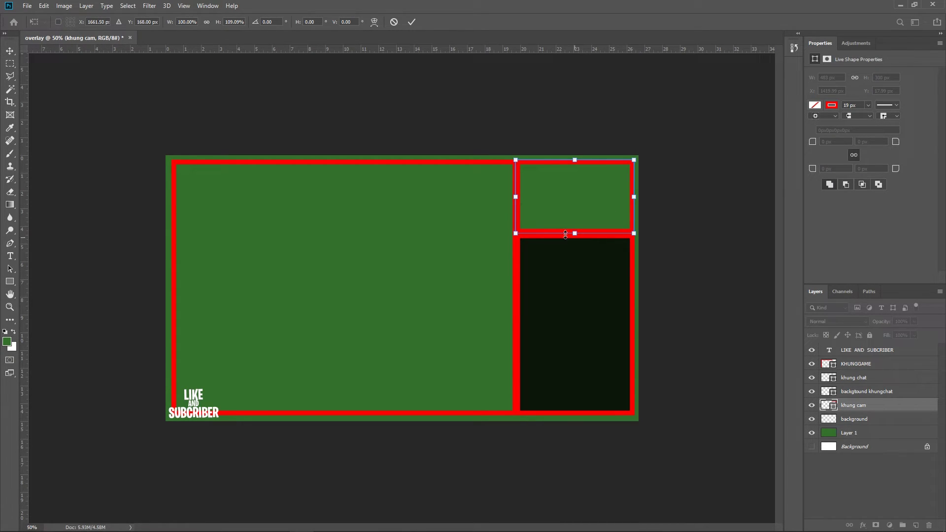
pyautogui.press('Return')
pyautogui.keyDown('ctrl'); pyautogui.click(461, 235); pyautogui.keyUp('ctrl')
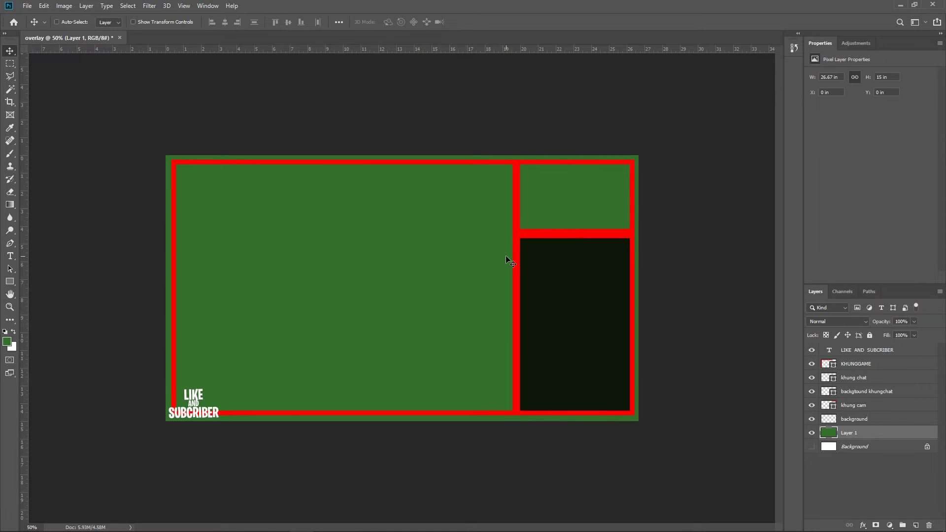
# Step: Move the LIKE AND SUBCRIBER text inside the red frame's bottom-left corner
pyautogui.scroll(-3, 505, 255)
pyautogui.scroll(2, 497, 259)
pyautogui.scroll(1, 496, 256)
pyautogui.scroll(-2, 496, 257)
pyautogui.scroll(-1, 496, 257)
pyautogui.scroll(2, 496, 256)
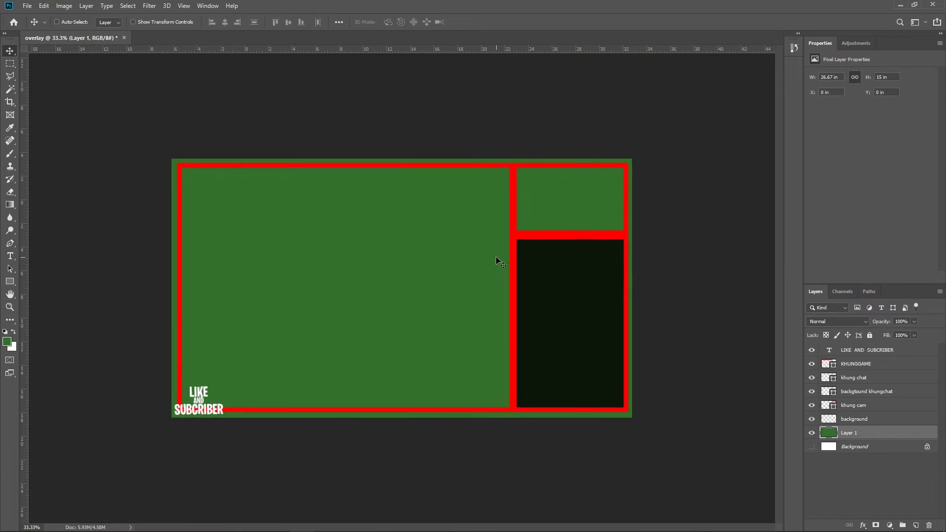
pyautogui.scroll(-1, 496, 260)
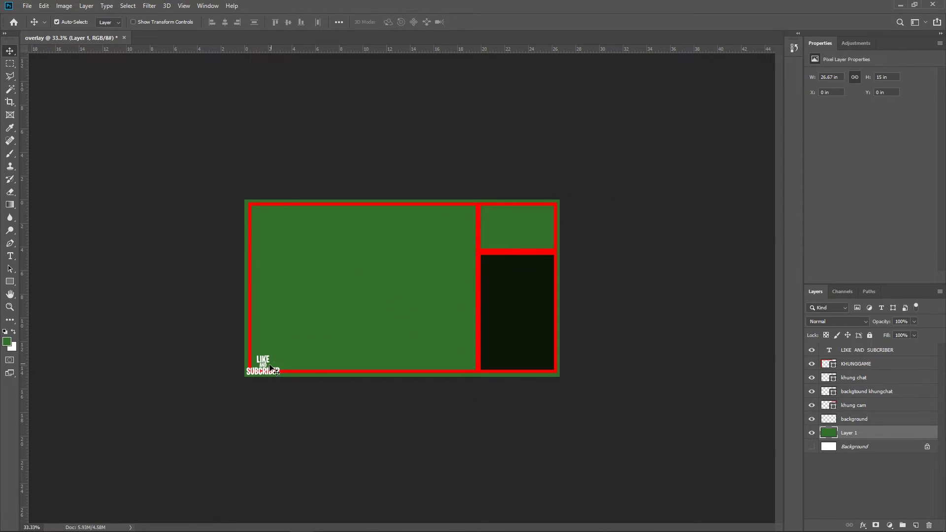
pyautogui.moveTo(270, 367)
pyautogui.mouseDown()
pyautogui.moveTo(265, 353)
pyautogui.moveTo(263, 363)
pyautogui.mouseUp()
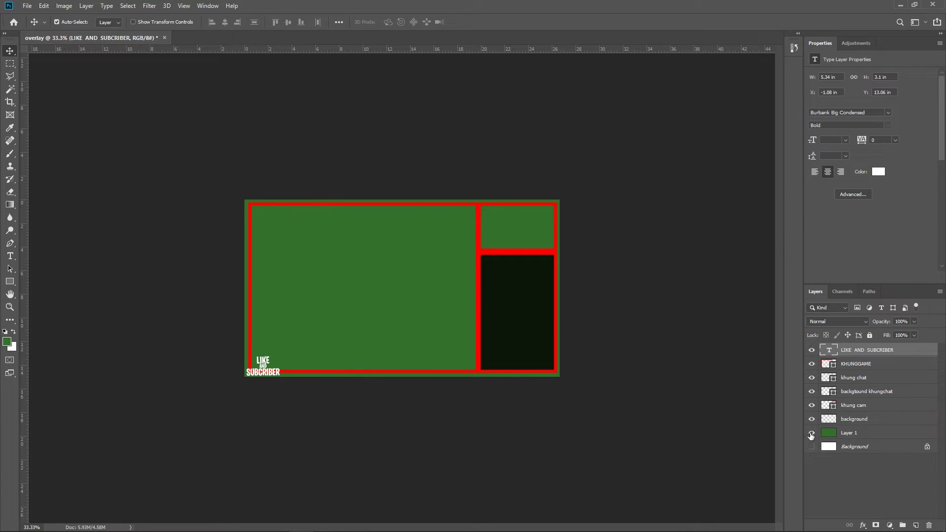
pyautogui.click(811, 434)
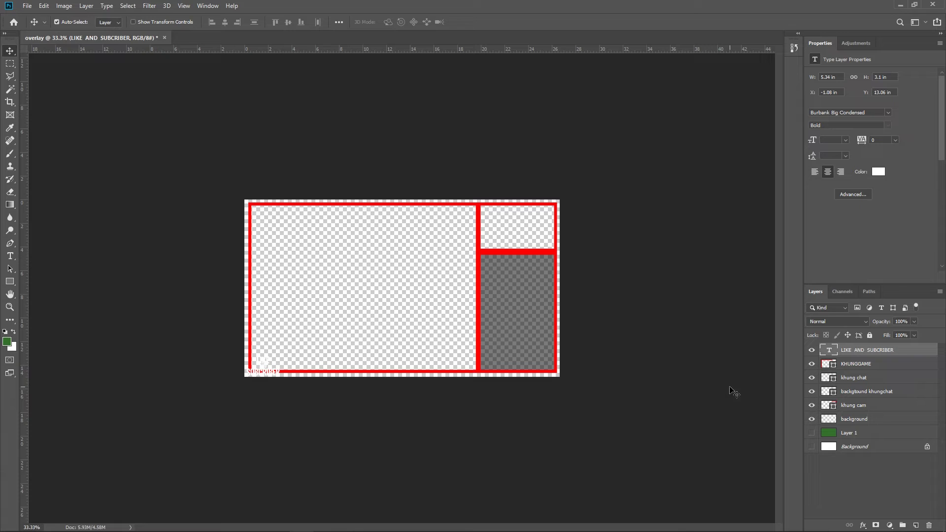
pyautogui.click(811, 432)
pyautogui.moveTo(265, 363)
pyautogui.mouseDown()
pyautogui.moveTo(282, 358)
pyautogui.moveTo(273, 371)
pyautogui.mouseUp()
# Step: Scale the text down slightly and hide the green Layer 1 fill
pyautogui.hotkey('ctrl', 't')
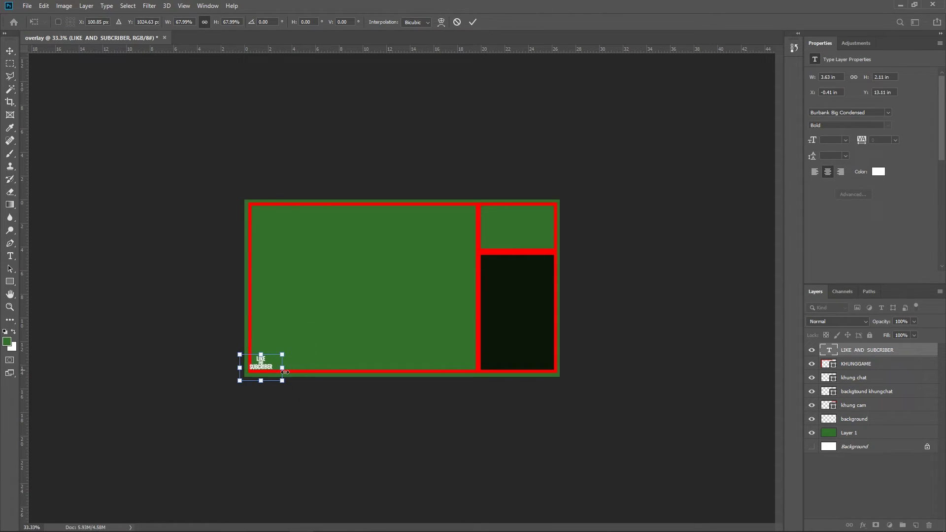
pyautogui.hotkey('shift', 'Right')
pyautogui.hotkey('shift', 'Right')
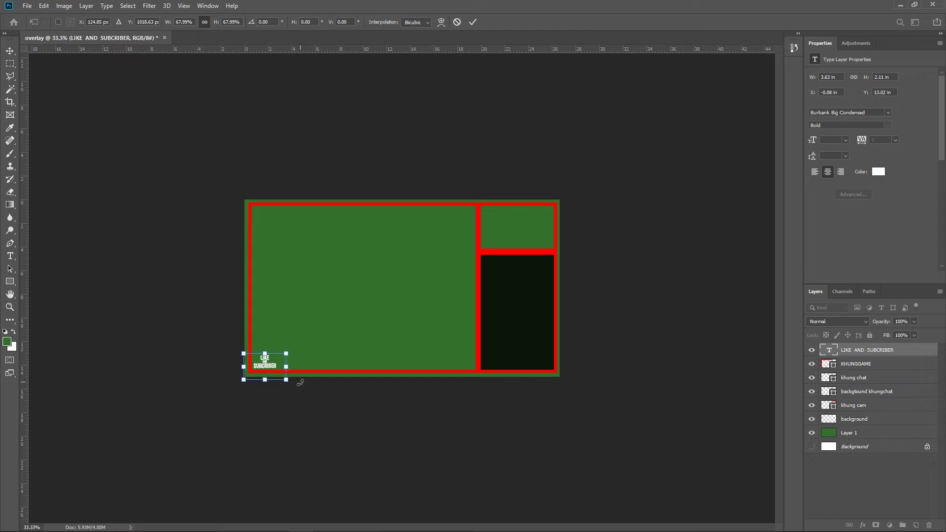
pyautogui.press('Return')
pyautogui.click(324, 414)
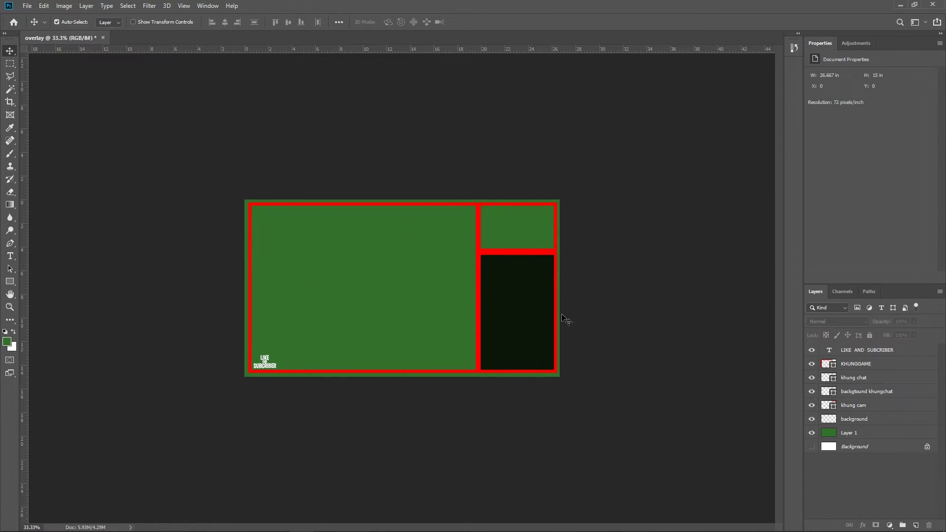
pyautogui.click(811, 433)
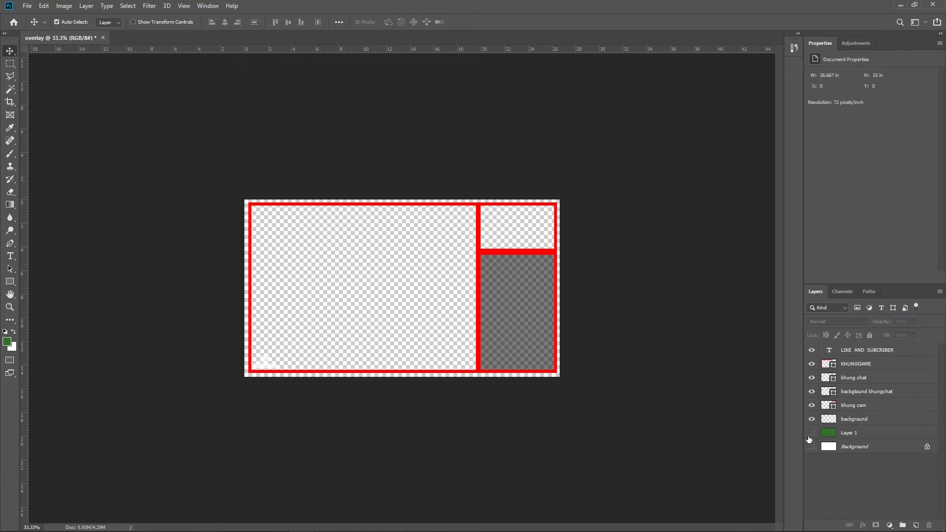
pyautogui.click(858, 436)
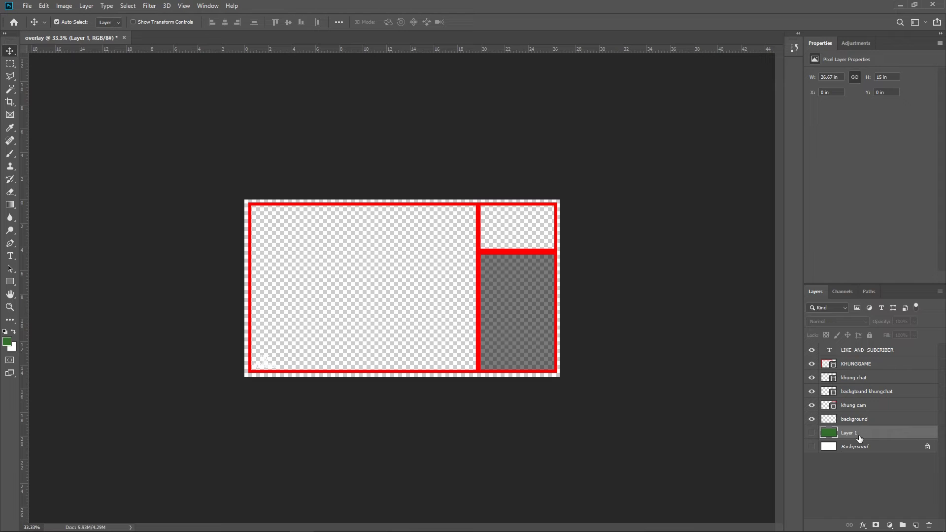
pyautogui.click(811, 433)
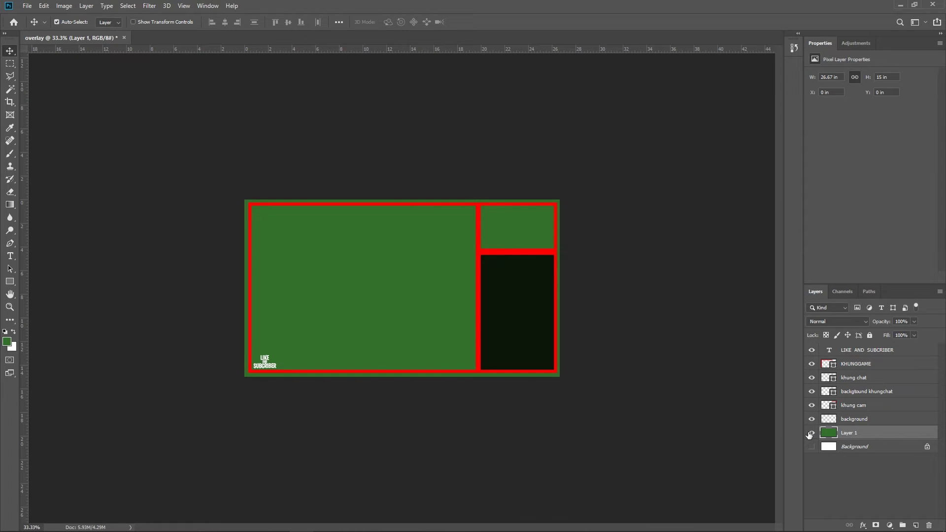
pyautogui.click(276, 364)
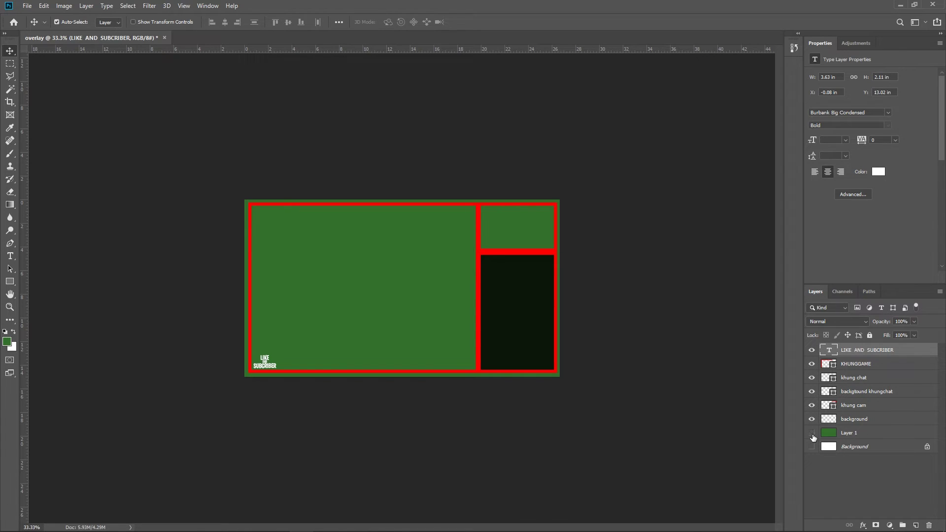
pyautogui.click(811, 434)
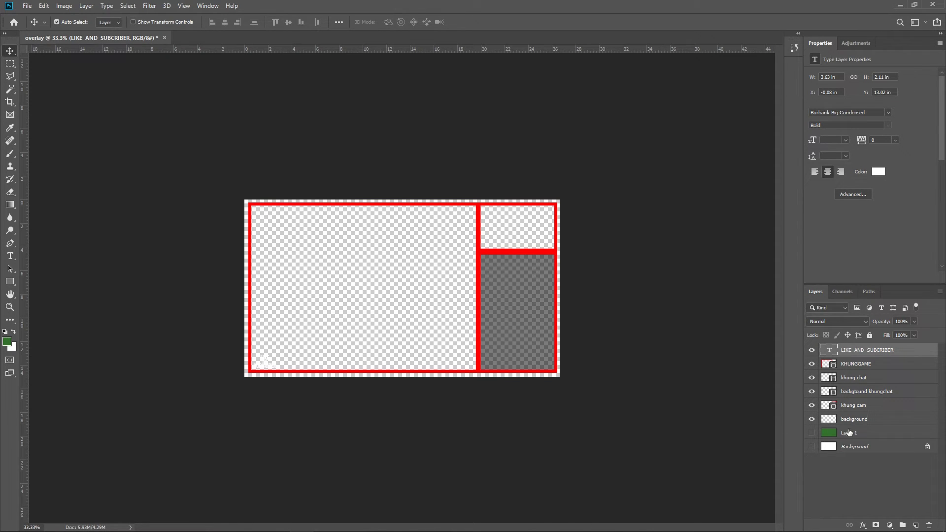
pyautogui.click(852, 433)
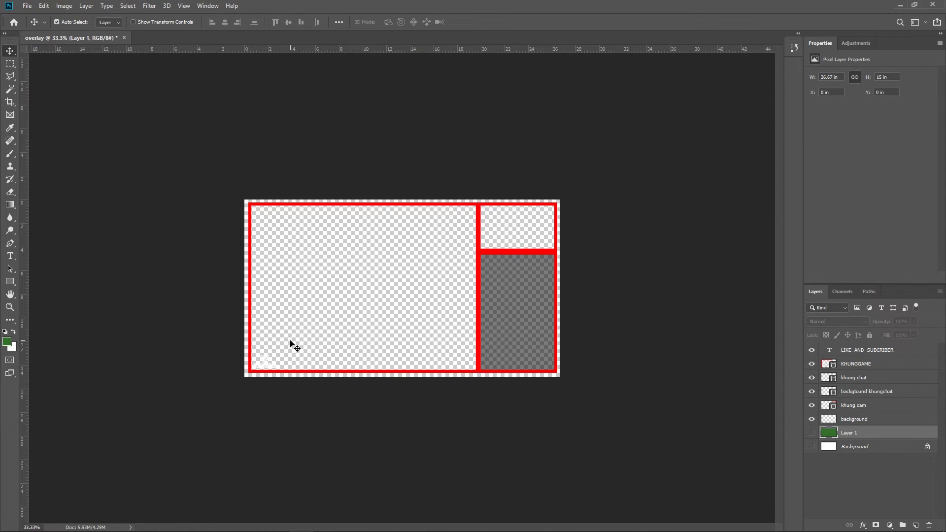
# Step: Save the design as a PNG named overlay on the Desktop
pyautogui.click(27, 6)
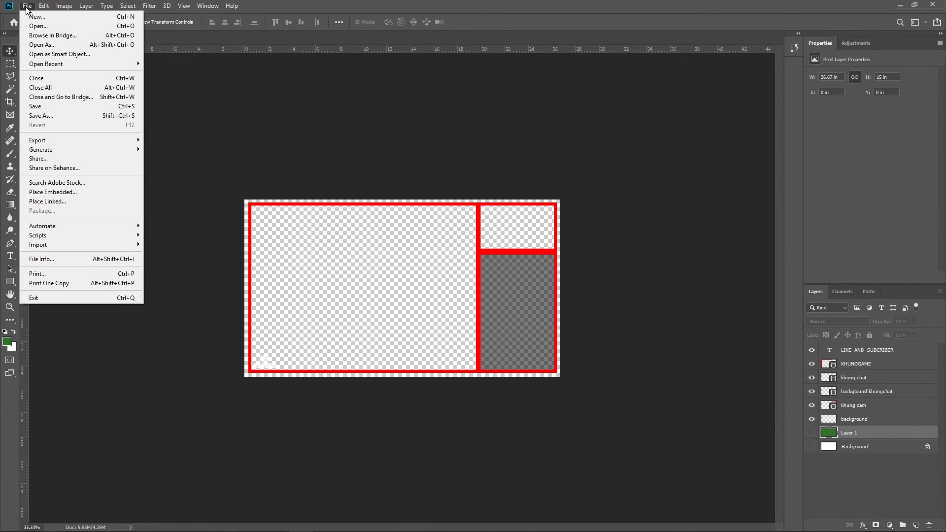
pyautogui.click(52, 112)
pyautogui.write('overlay')
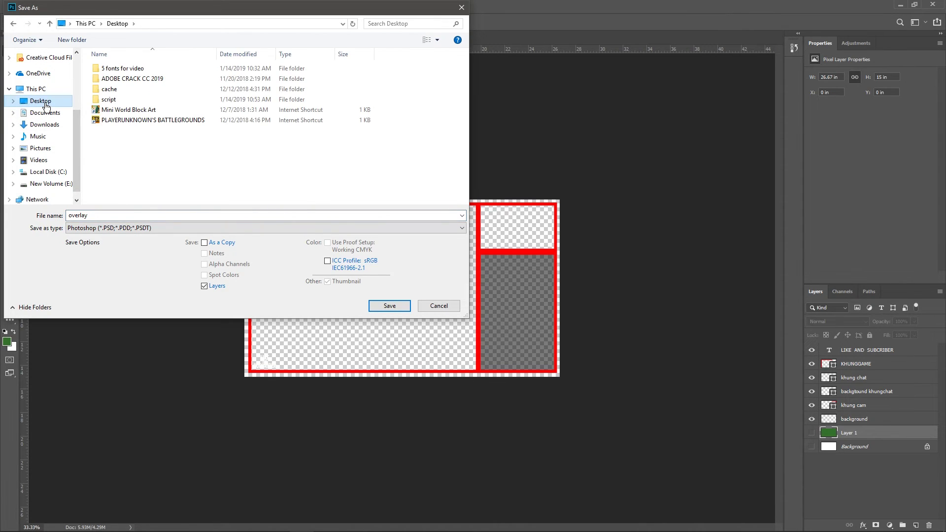
pyautogui.doubleClick(105, 217)
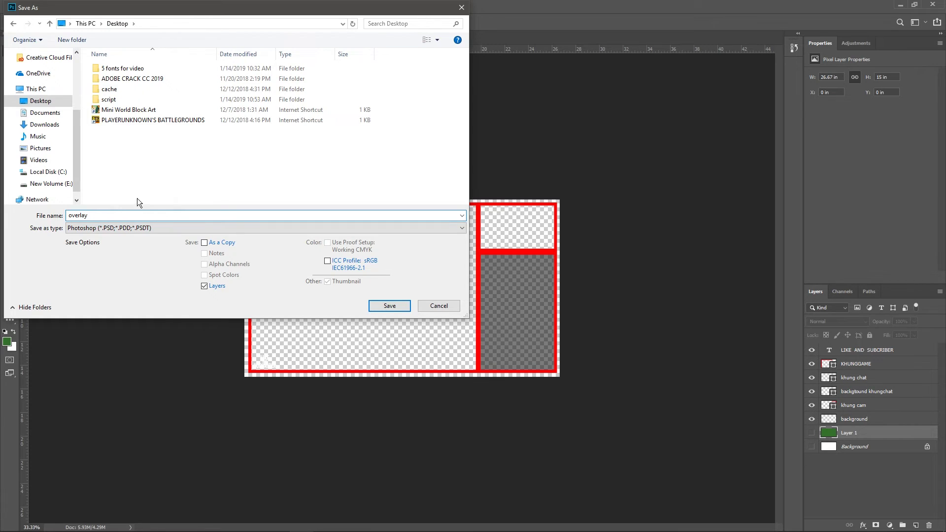
pyautogui.click(80, 230)
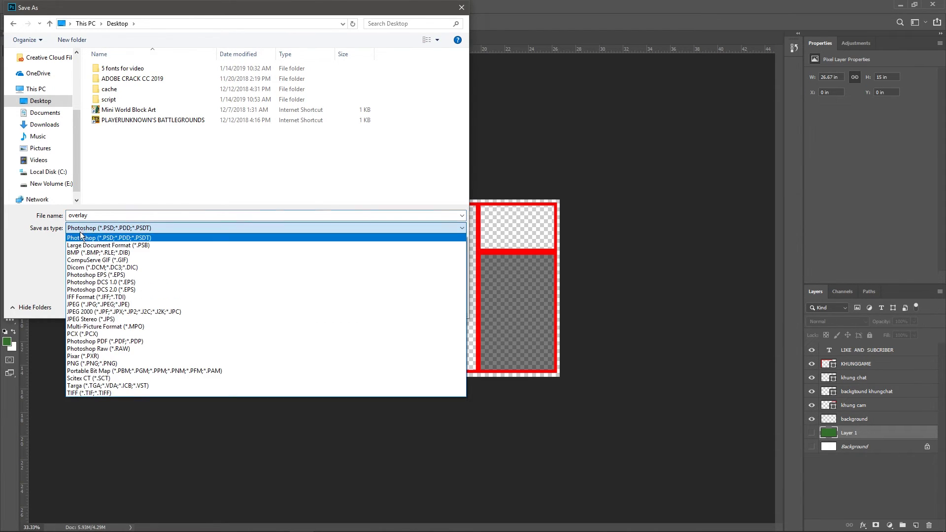
pyautogui.click(106, 363)
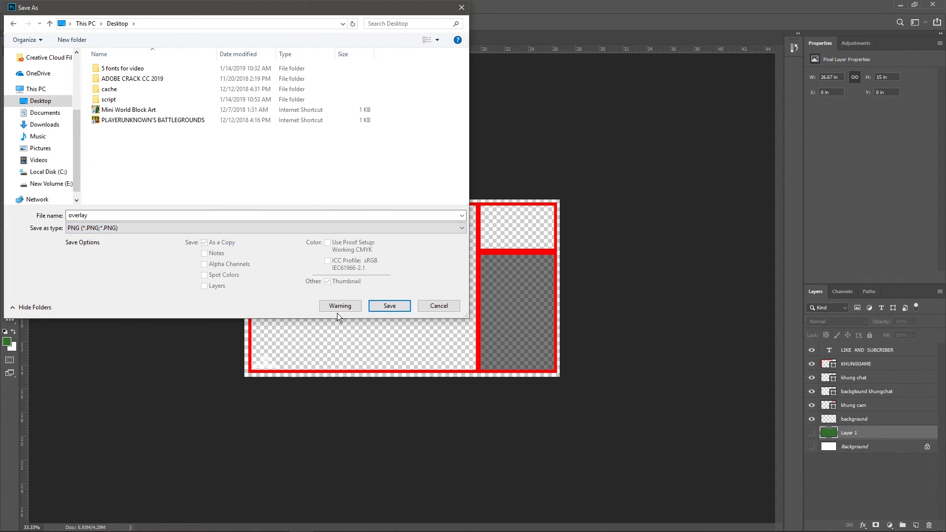
pyautogui.click(398, 309)
pyautogui.press('Return')
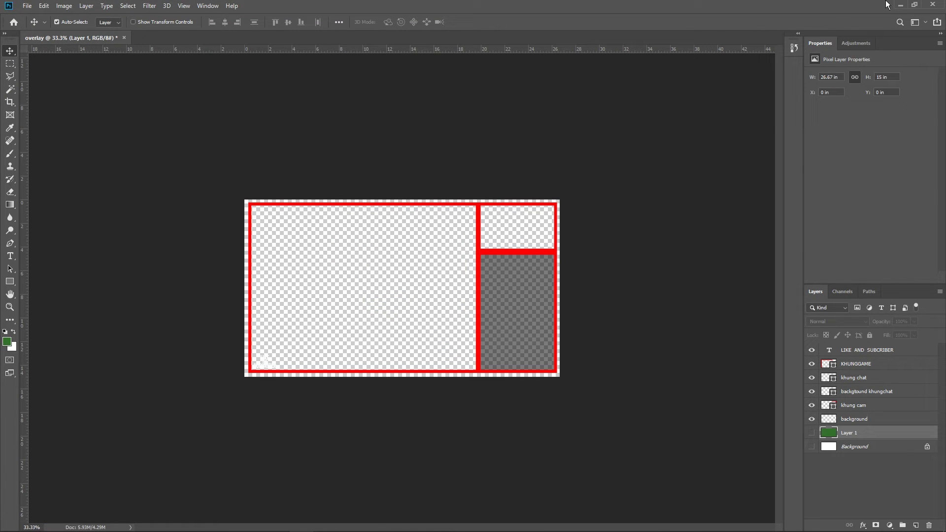
pyautogui.click(901, 6)
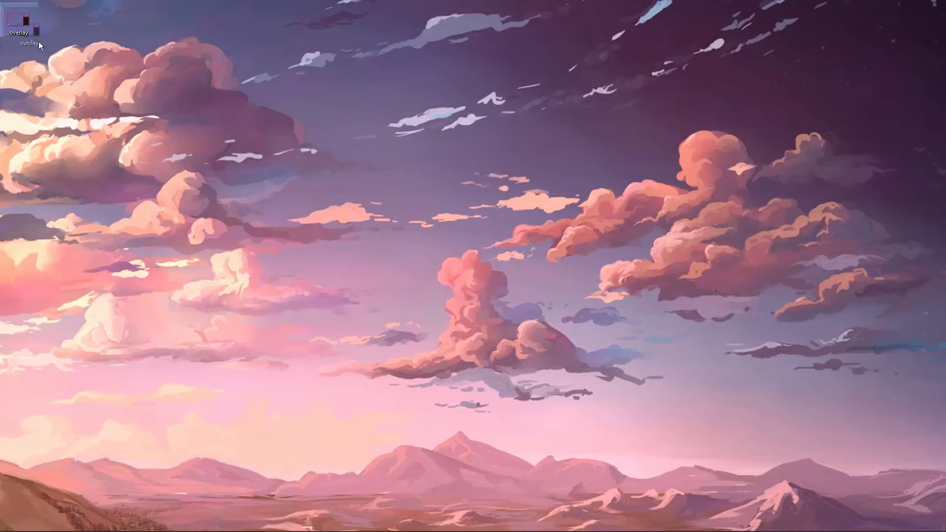
# Step: Launch OBS Studio from the Windows search
pyautogui.moveTo(8, 30); pyautogui.dragTo(307, 176)
pyautogui.click(274, 182)
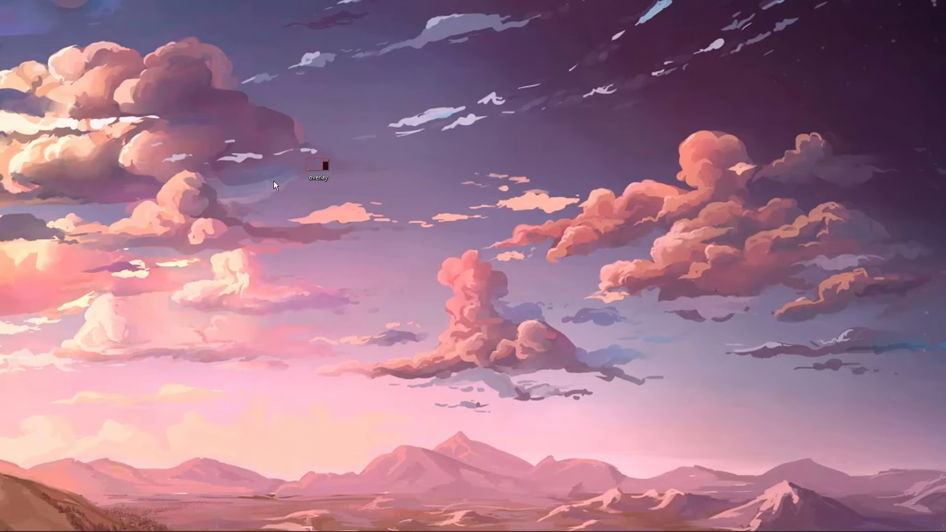
pyautogui.press('super')
pyautogui.write('obs')
pyautogui.press('Return')
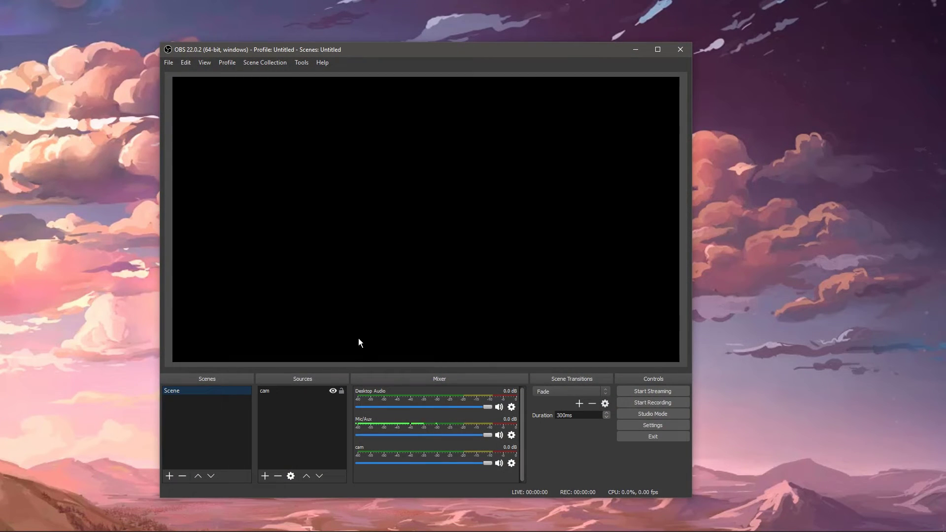
# Step: Move the webcam source into the preview's bottom-right corner
pyautogui.click(607, 301)
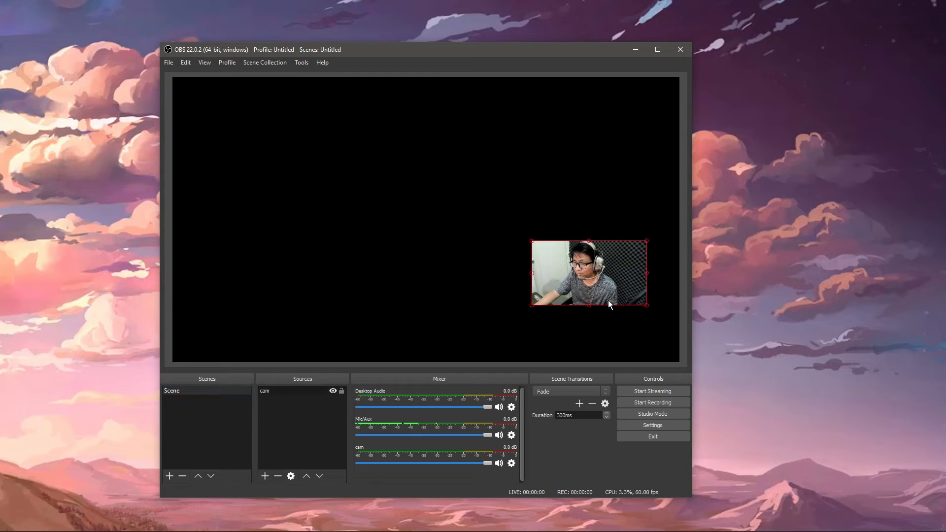
pyautogui.moveTo(613, 272); pyautogui.dragTo(637, 317)
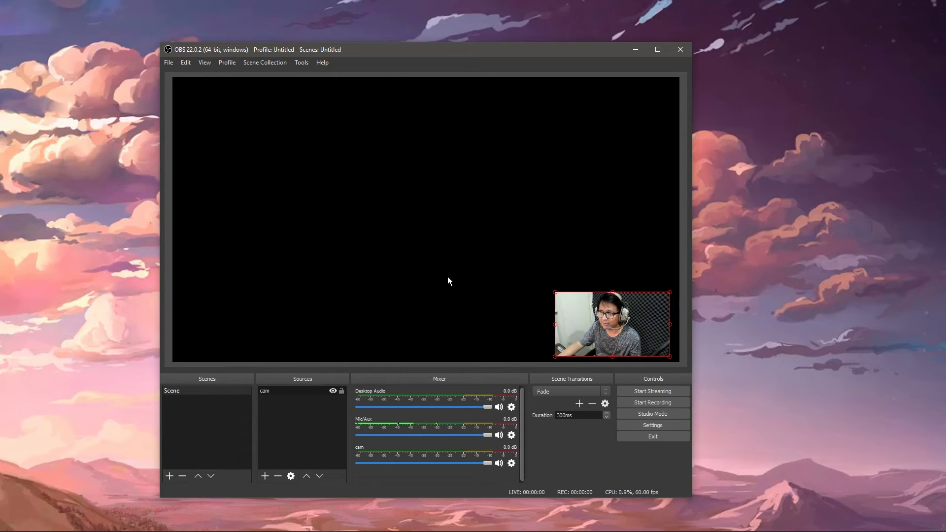
pyautogui.rightClick(271, 407)
pyautogui.moveTo(304, 414)
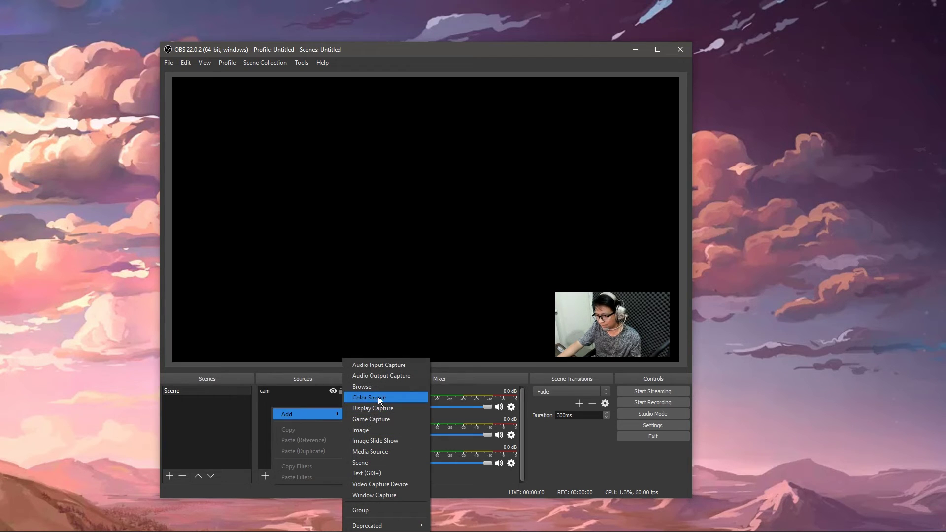
# Step: Add an image source named overlay that loads the overlay PNG from the Desktop
pyautogui.click(374, 430)
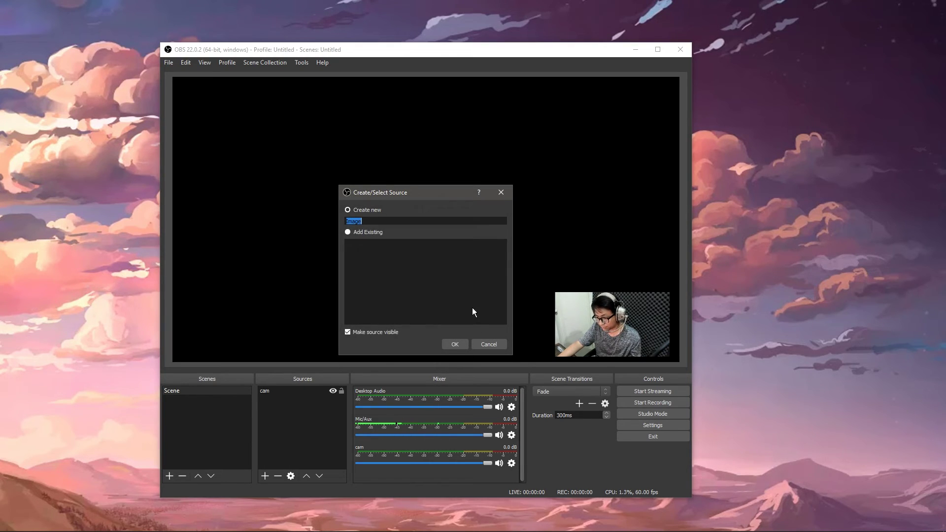
pyautogui.write('overlay')
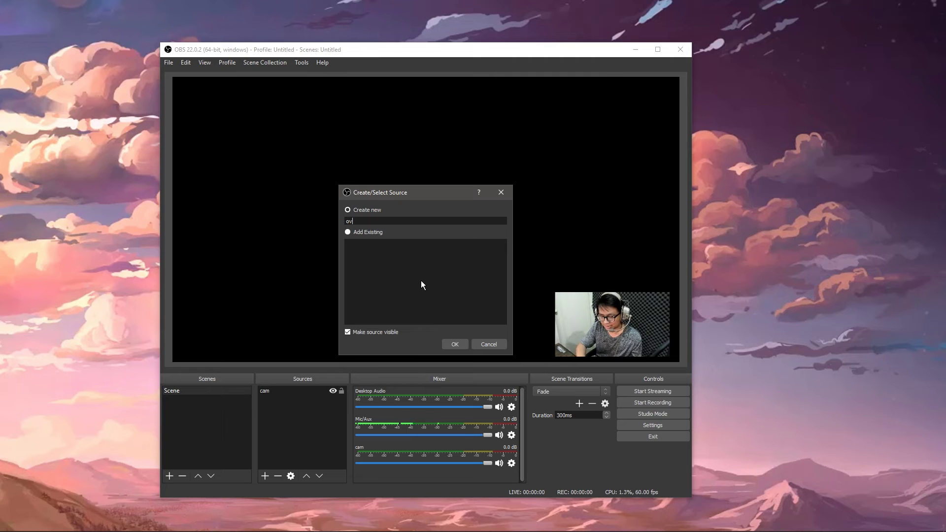
pyautogui.press('Return')
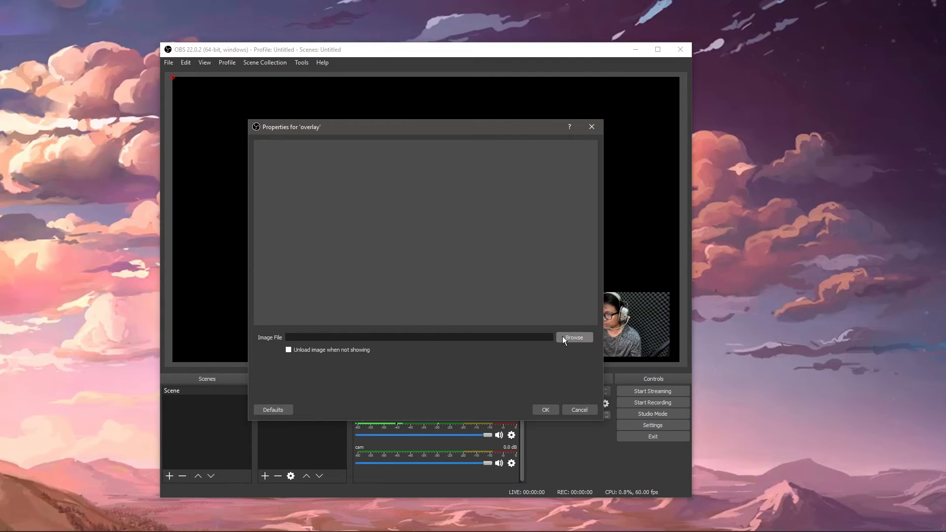
pyautogui.click(567, 337)
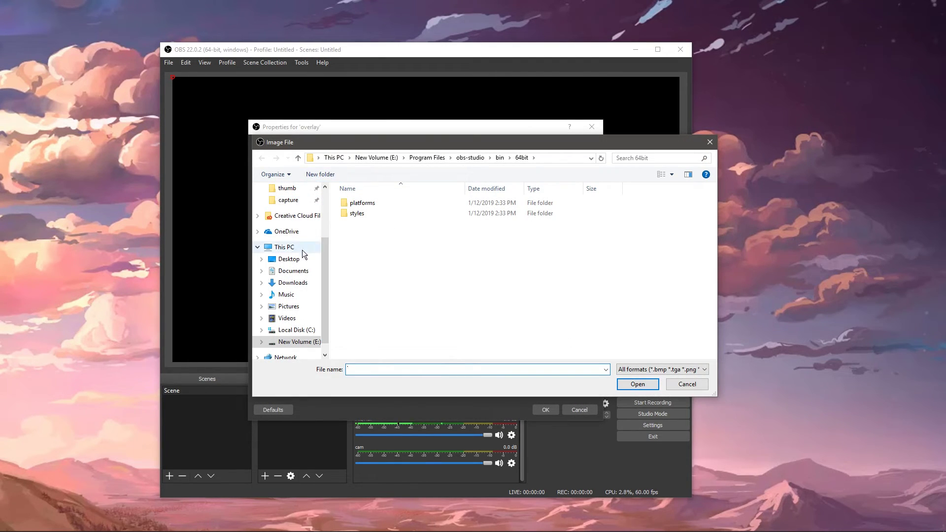
pyautogui.click(296, 260)
pyautogui.click(359, 255)
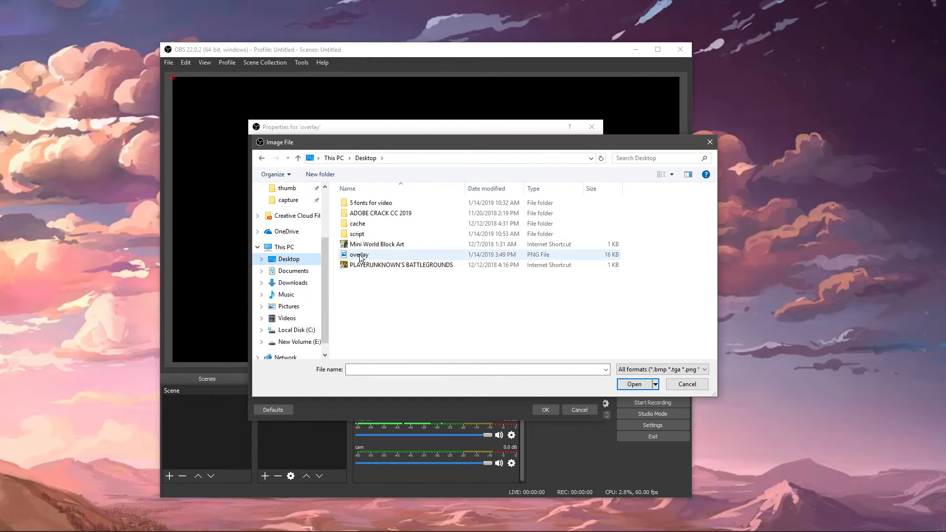
pyautogui.doubleClick(359, 255)
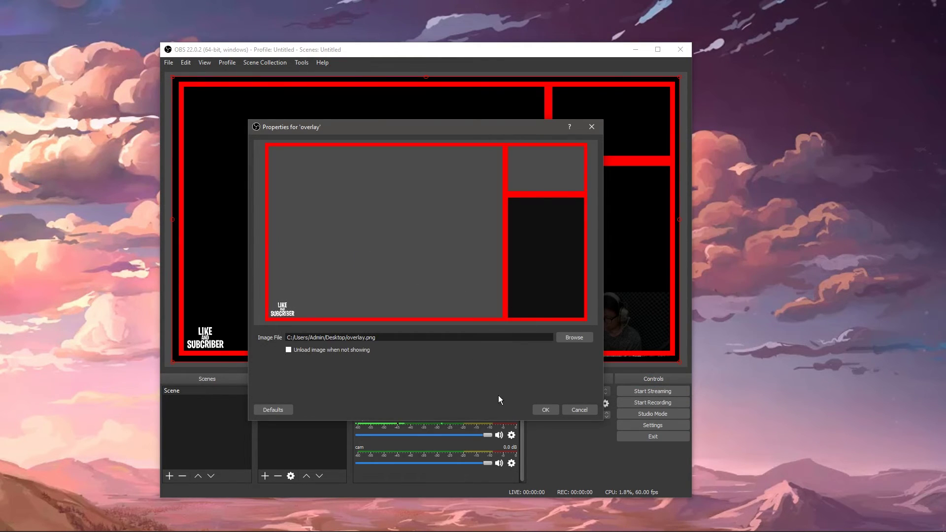
pyautogui.click(543, 409)
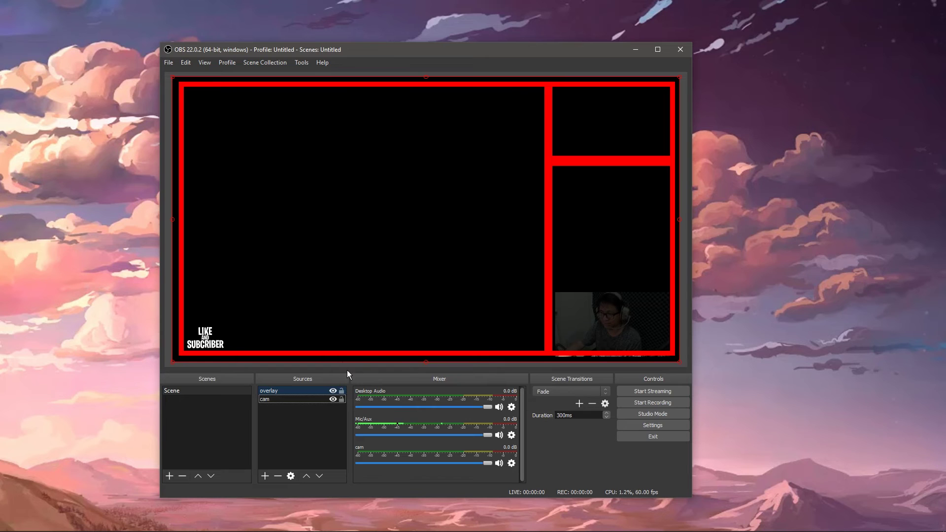
pyautogui.click(271, 398)
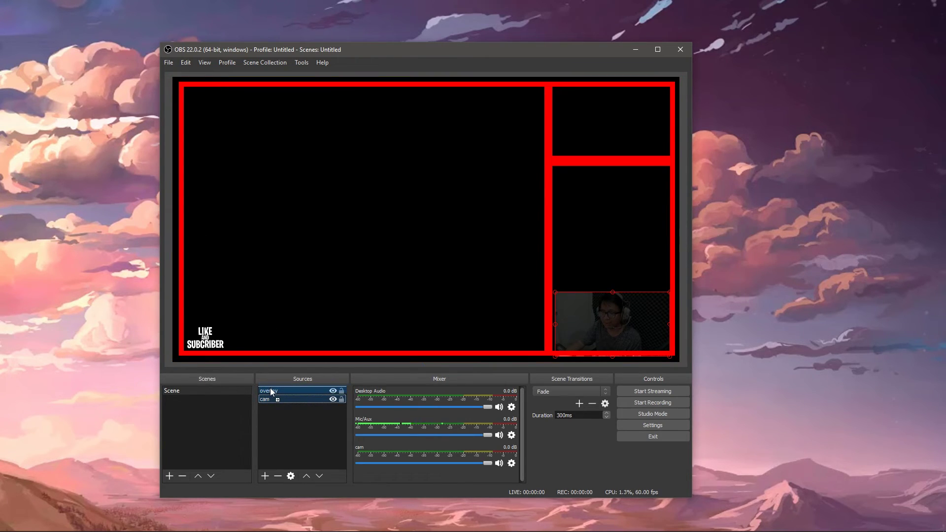
# Step: Place the webcam beneath the overlay and enlarge it to fill the top-right box
pyautogui.moveTo(270, 392); pyautogui.dragTo(271, 389)
pyautogui.moveTo(628, 325); pyautogui.dragTo(621, 115)
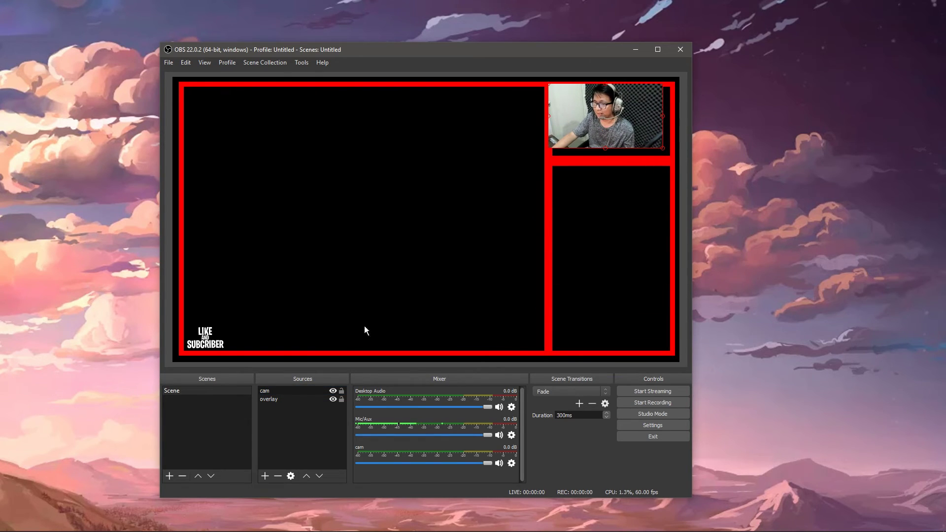
pyautogui.moveTo(280, 393); pyautogui.dragTo(281, 401)
pyautogui.moveTo(612, 115); pyautogui.dragTo(613, 117)
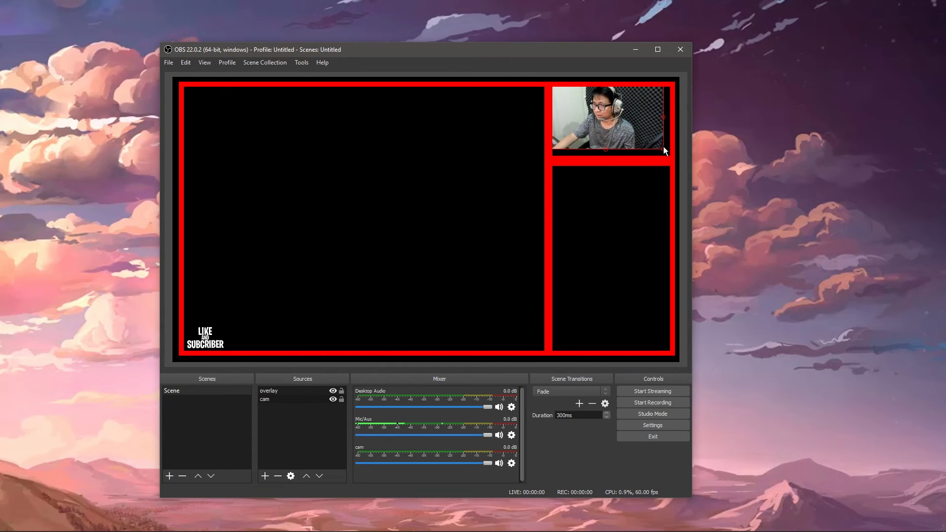
pyautogui.moveTo(664, 149); pyautogui.dragTo(668, 157)
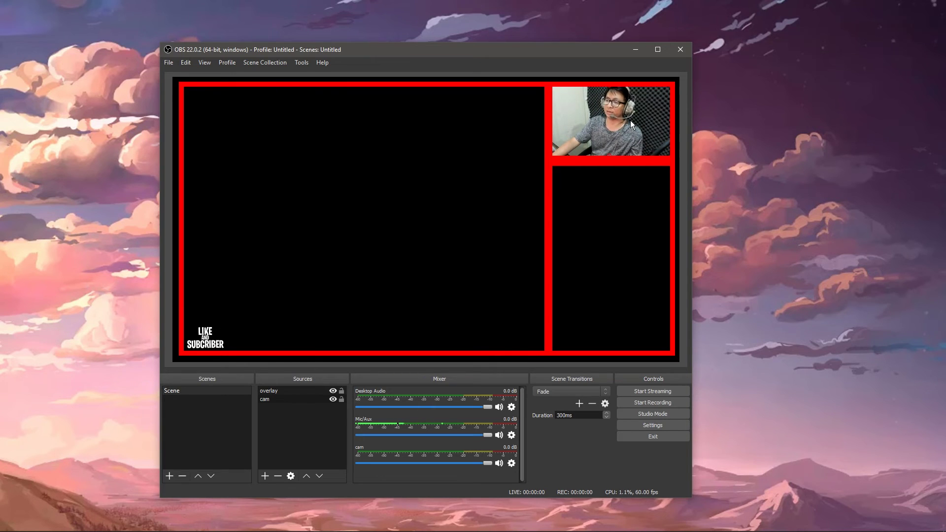
pyautogui.click(409, 175)
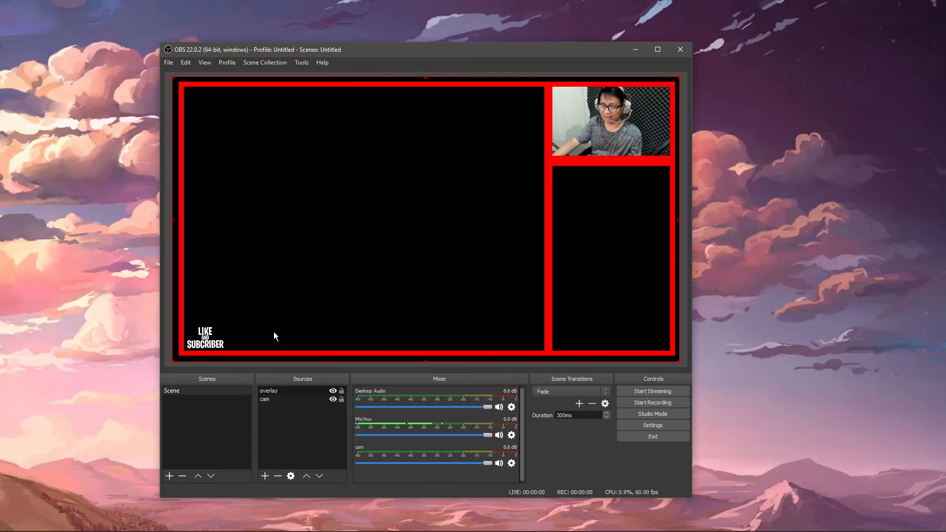
# Step: Add an empty image source named 'game' in OBS with no file chosen, then bring up the Start menu
pyautogui.rightClick(294, 427)
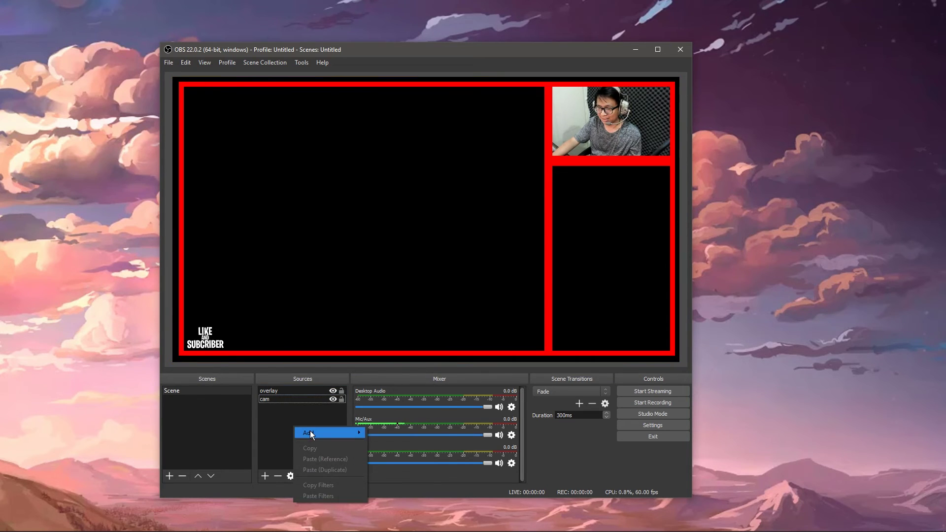
pyautogui.moveTo(325, 433)
pyautogui.click(398, 441)
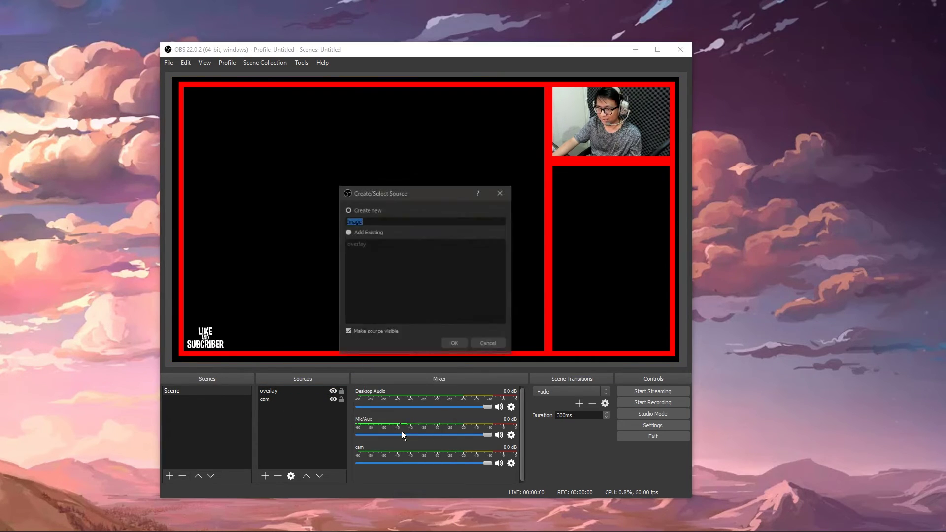
pyautogui.write('game')
pyautogui.press('Return')
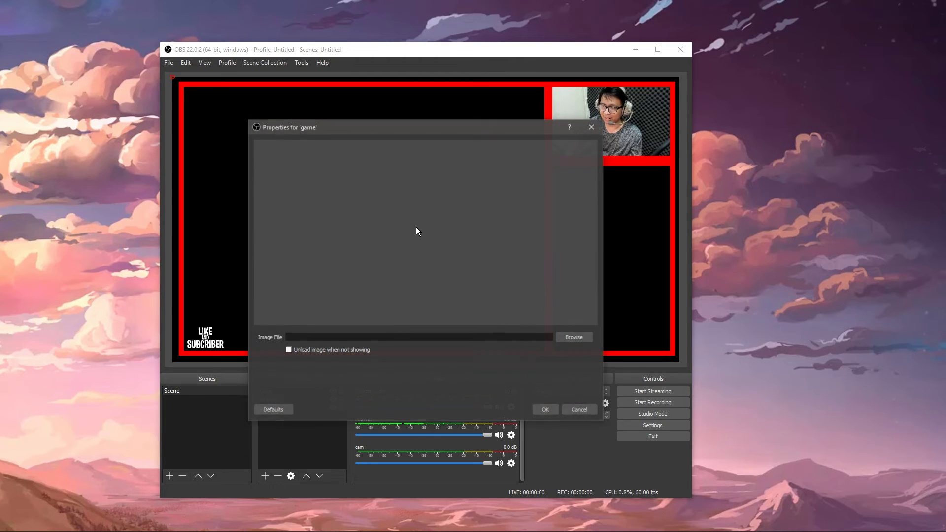
pyautogui.click(579, 409)
pyautogui.press('super')
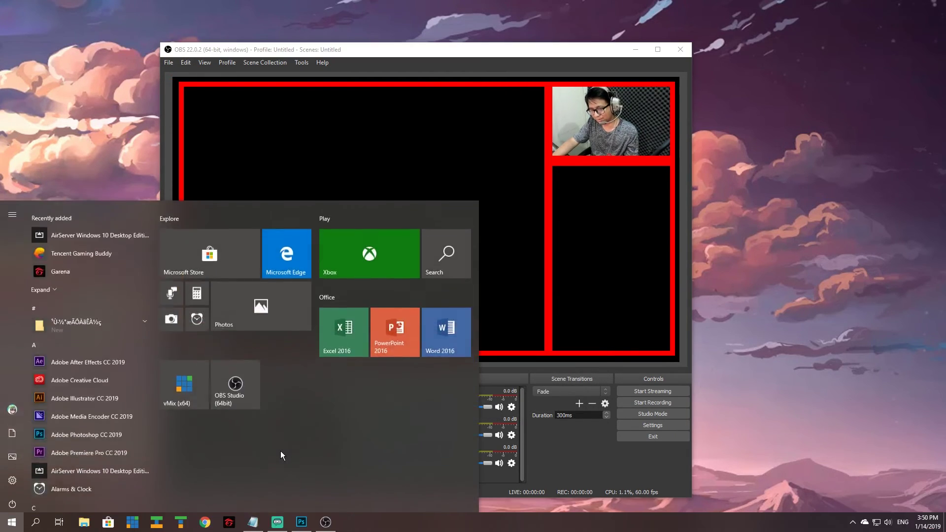
# Step: Launch Tencent Gaming Buddy and start PUBG MOBILE from My Games
pyautogui.click(81, 258)
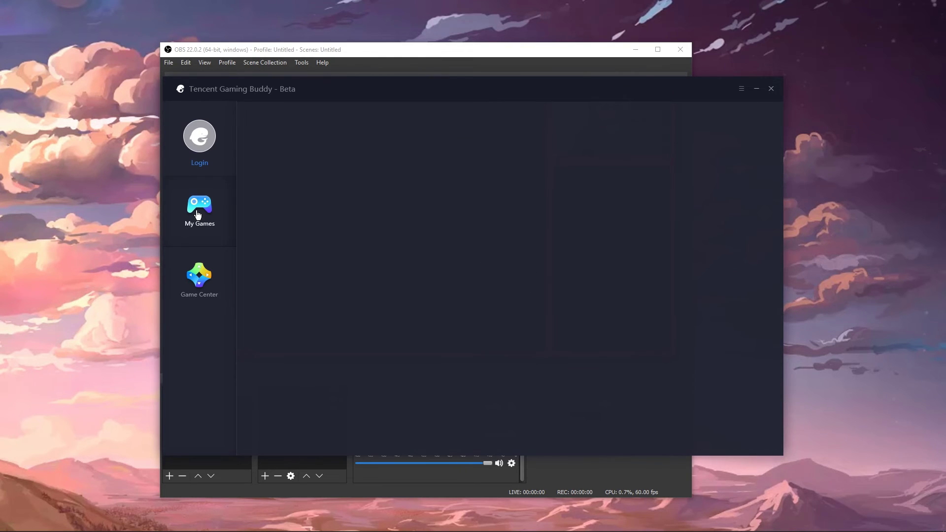
pyautogui.click(197, 143)
pyautogui.click(602, 186)
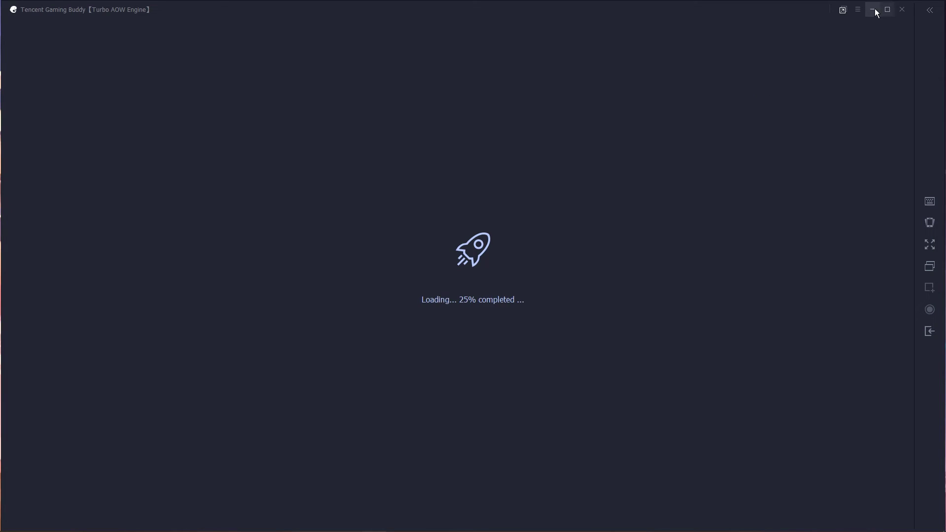
pyautogui.click(873, 8)
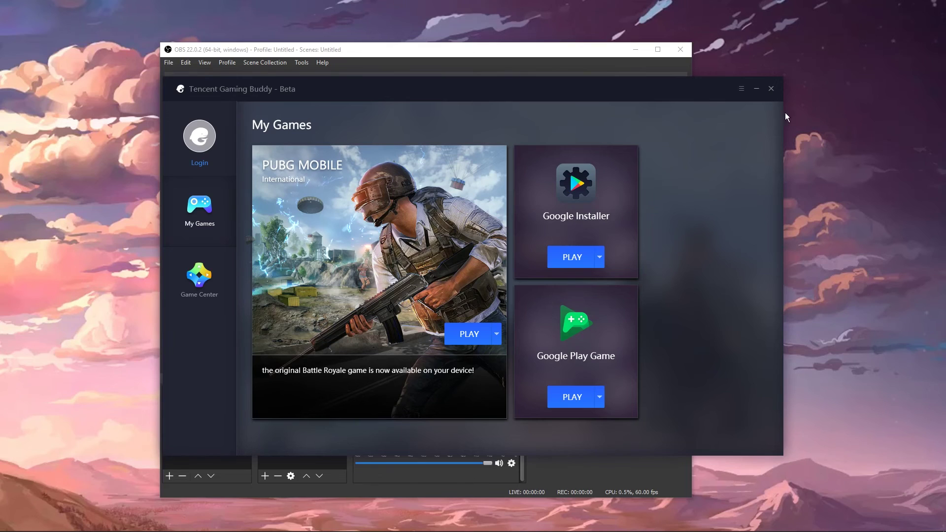
# Step: Return to OBS, dismiss the PUBG purchase offer, and bring up the add-source menu
pyautogui.click(757, 89)
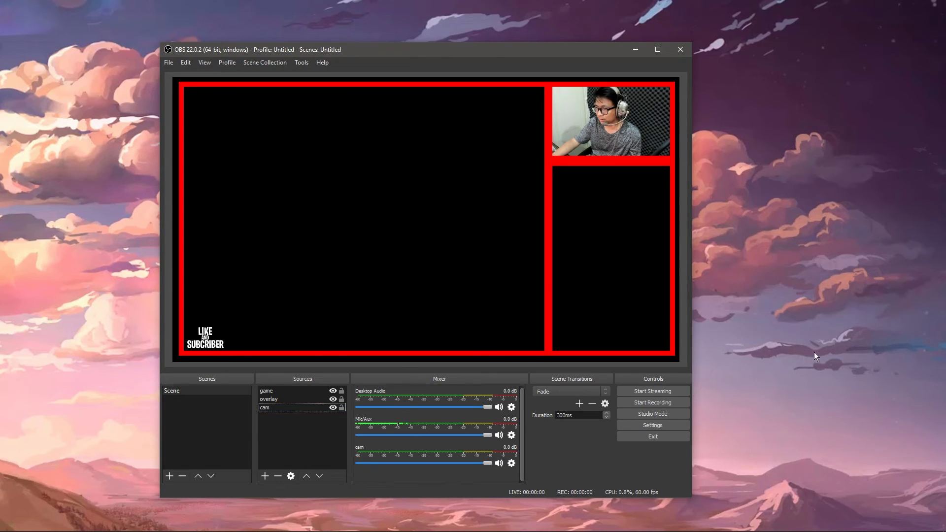
pyautogui.click(283, 407)
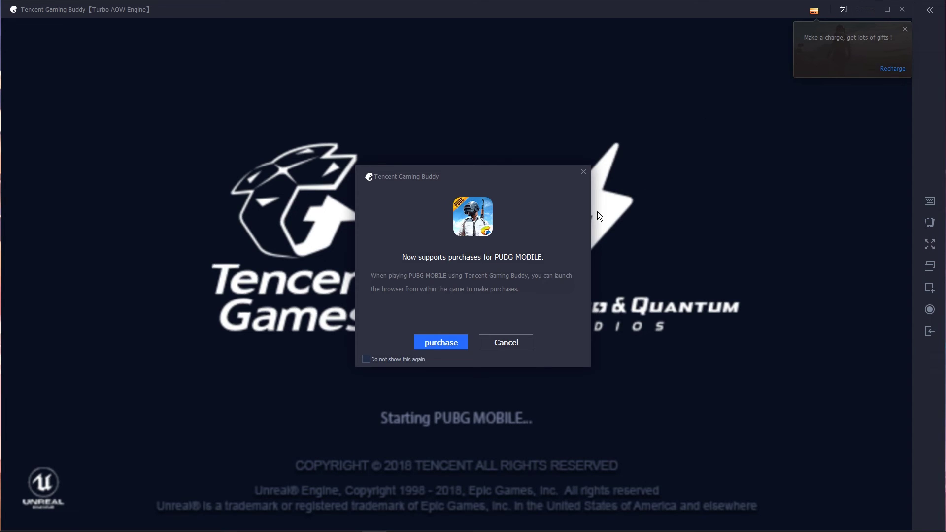
pyautogui.click(505, 343)
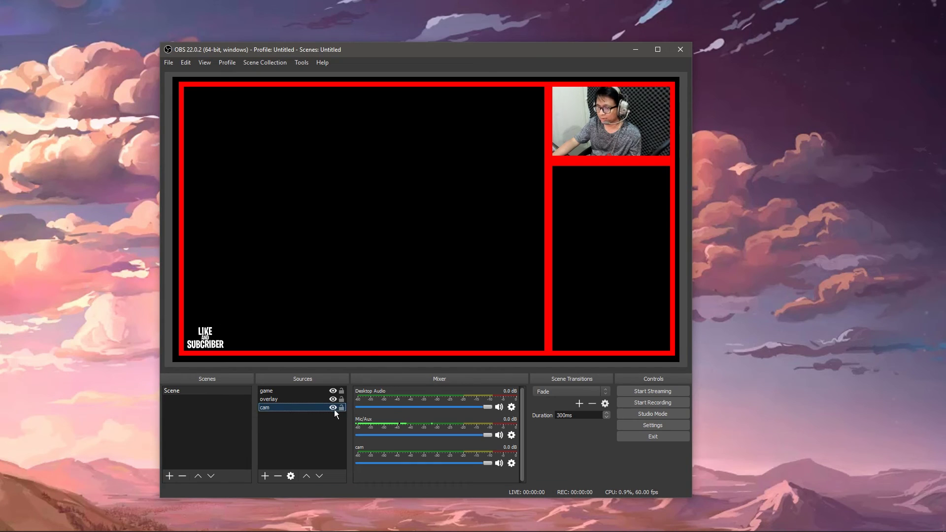
pyautogui.rightClick(275, 425)
pyautogui.moveTo(309, 430)
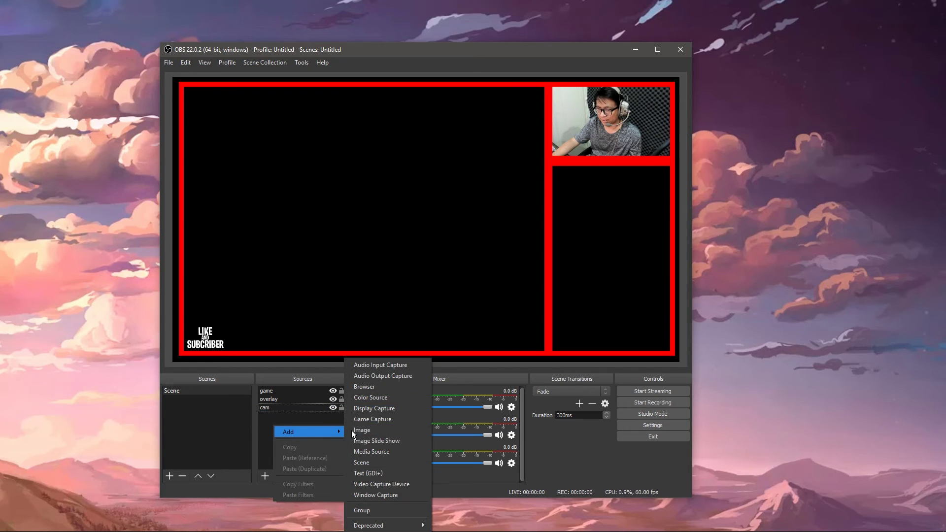
# Step: Delete the empty 'game' image source after its name blocks a new Window Capture called 'game'
pyautogui.click(375, 495)
pyautogui.write('game')
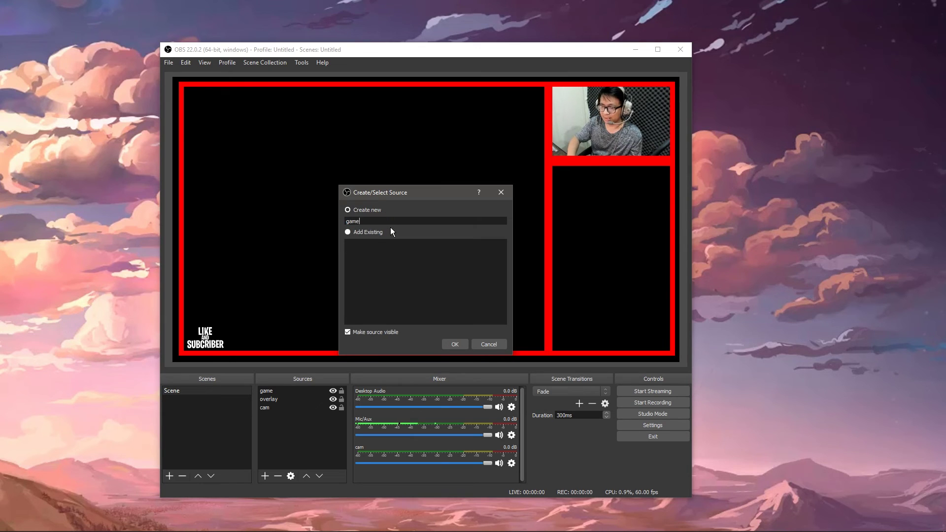
pyautogui.press('Return')
pyautogui.click(458, 289)
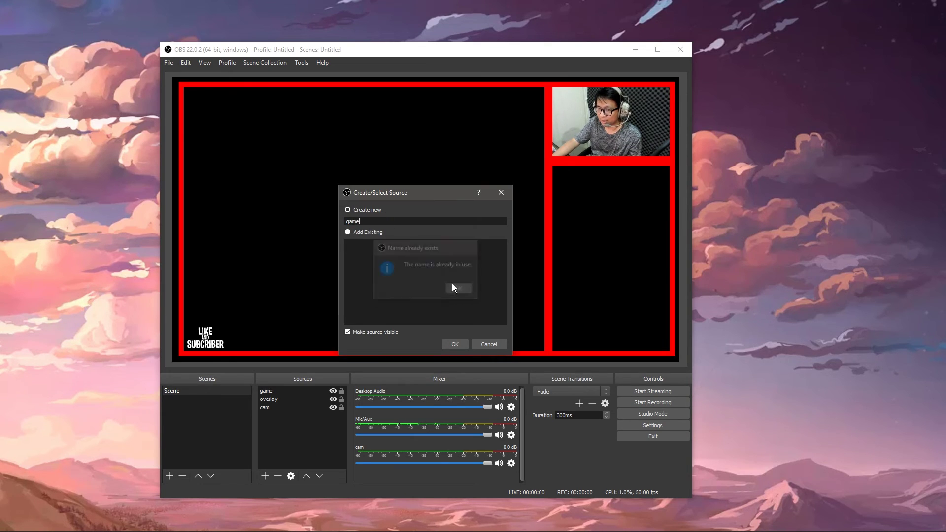
pyautogui.click(485, 343)
pyautogui.click(268, 399)
pyautogui.press('Delete')
pyautogui.press('Return')
# Step: Add a Window Capture source named 'game' and check its window list against the emulator
pyautogui.rightClick(295, 419)
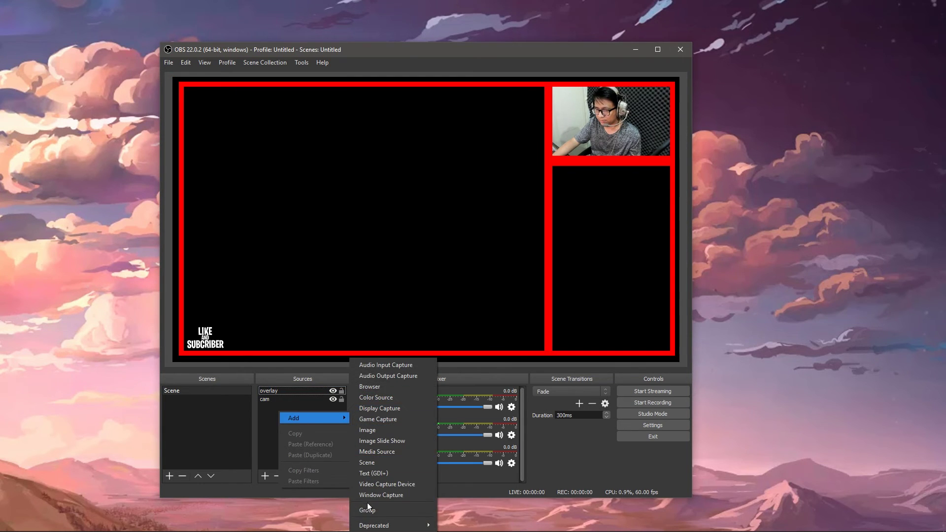
pyautogui.click(370, 496)
pyautogui.write('game')
pyautogui.press('Return')
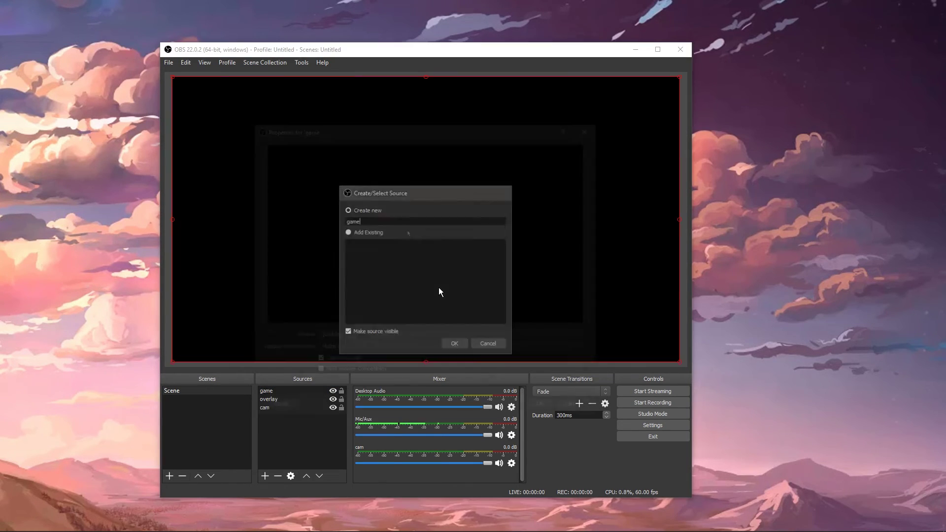
pyautogui.click(406, 337)
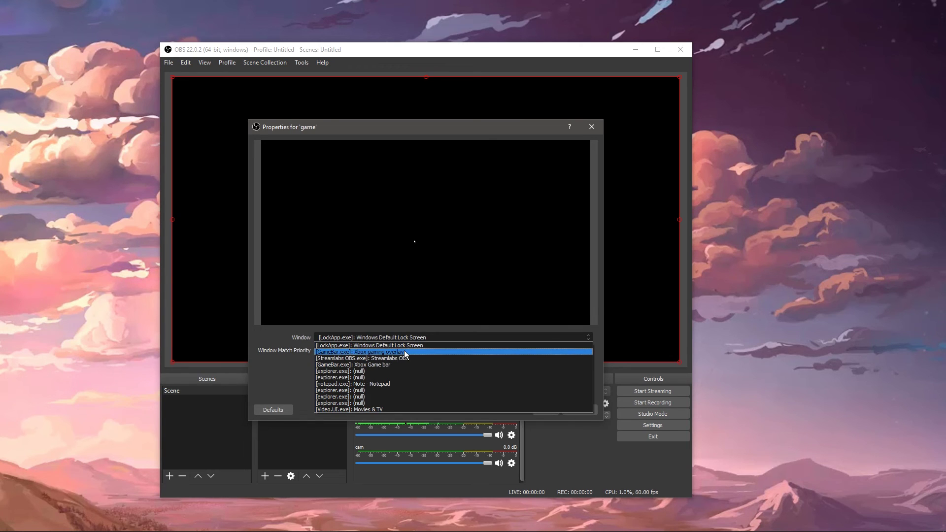
pyautogui.click(582, 145)
pyautogui.hotkey('alt', 'Tab')
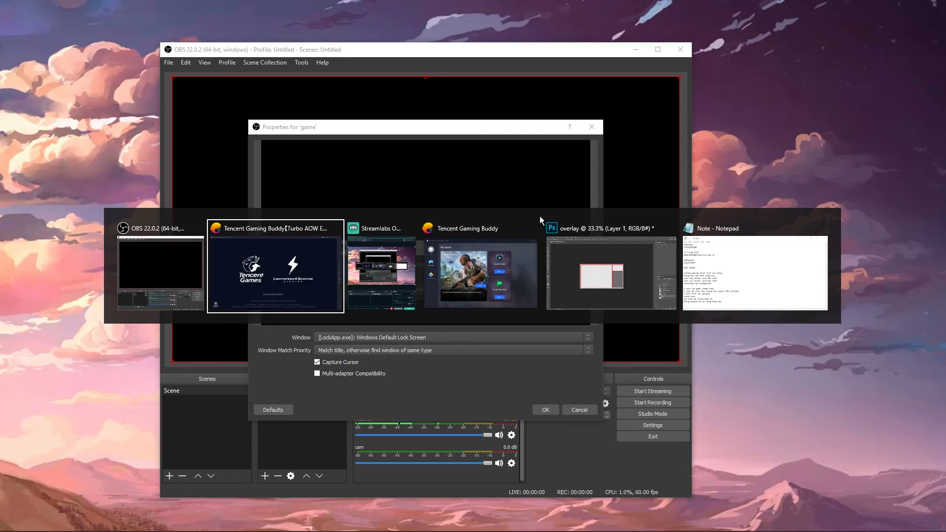
pyautogui.hotkey('alt', 'Tab')
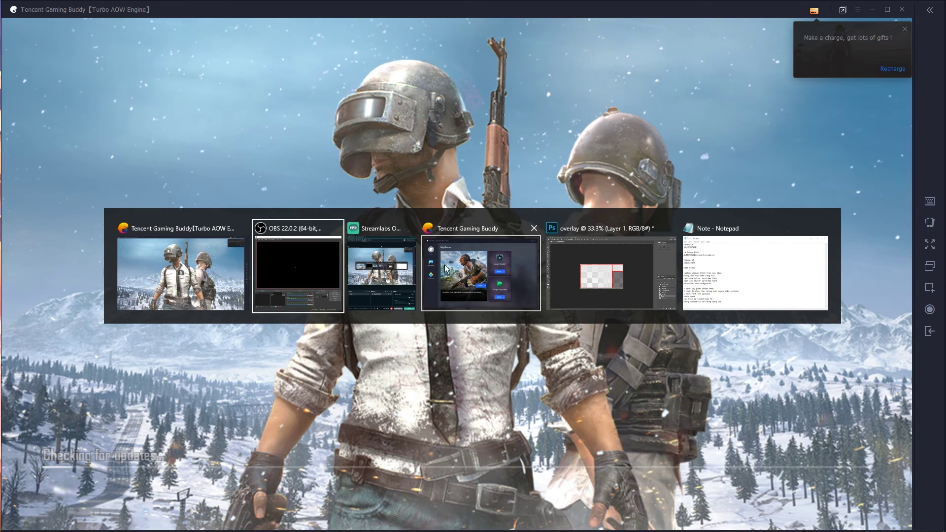
pyautogui.click(304, 269)
pyautogui.click(454, 289)
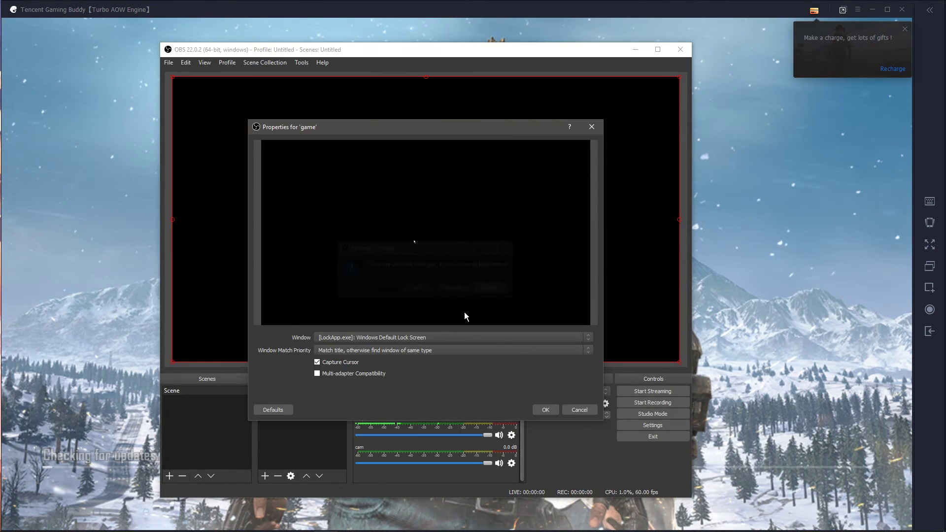
# Step: Point the 'game' capture at the AndroidEmulator Tencent Gaming Buddy window and minimize the emulator
pyautogui.click(421, 336)
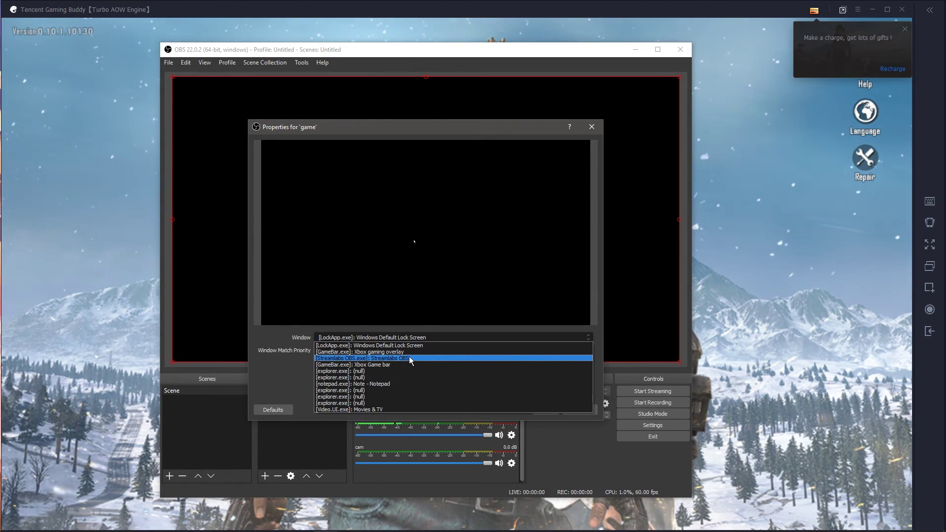
pyautogui.click(468, 383)
pyautogui.click(579, 410)
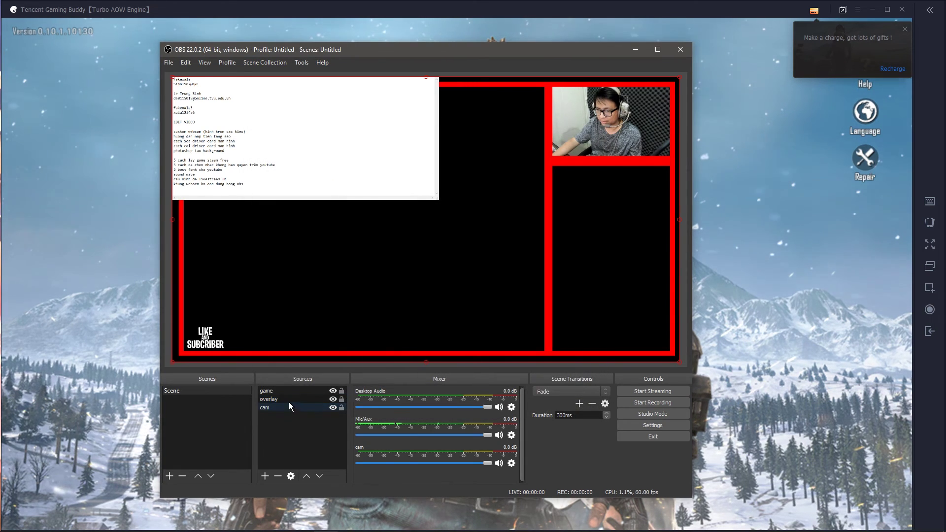
pyautogui.doubleClick(289, 402)
pyautogui.click(401, 339)
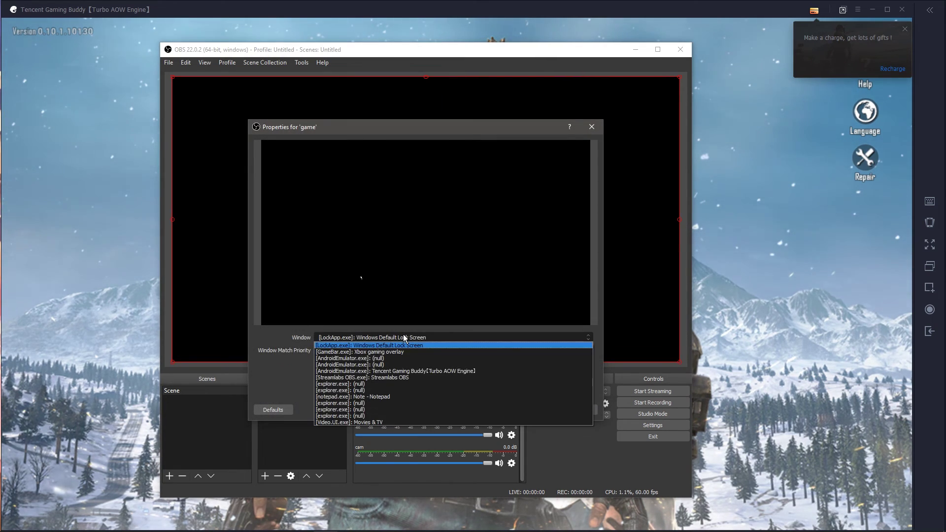
pyautogui.click(403, 373)
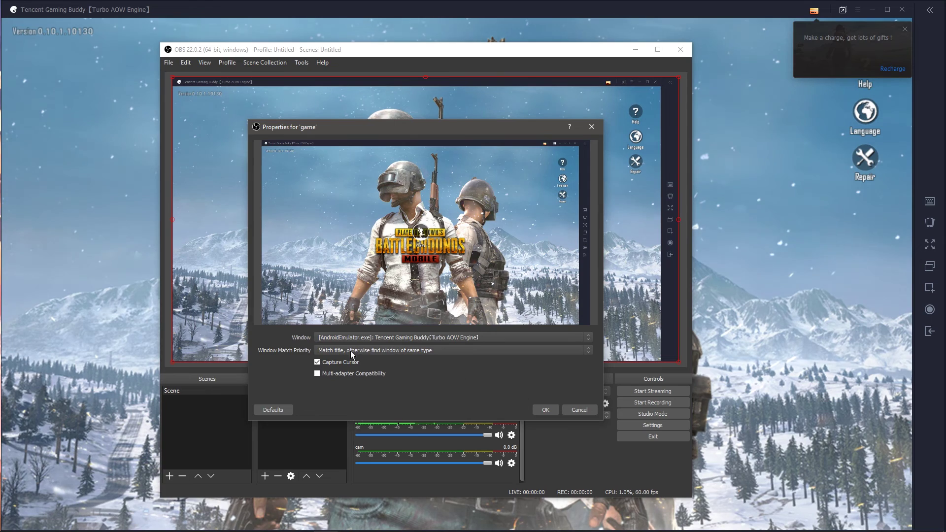
pyautogui.click(551, 410)
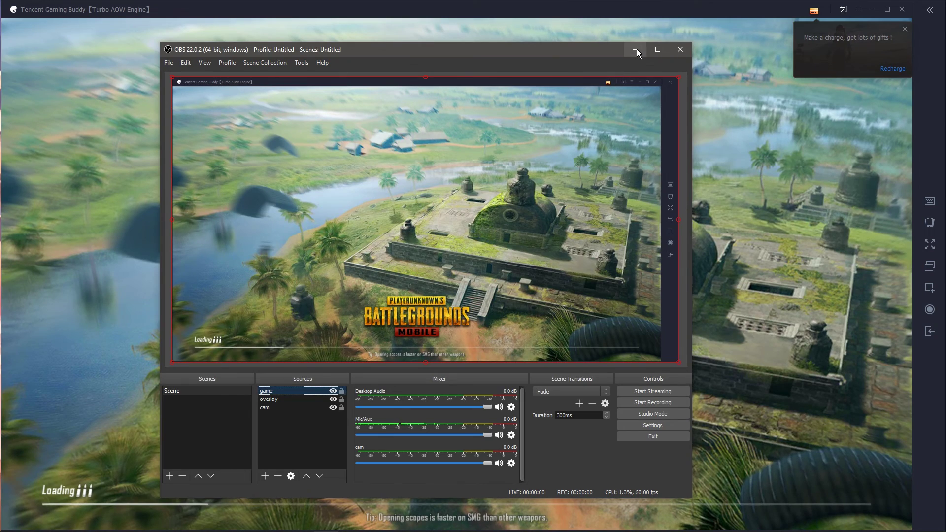
pyautogui.click(871, 10)
pyautogui.click(493, 284)
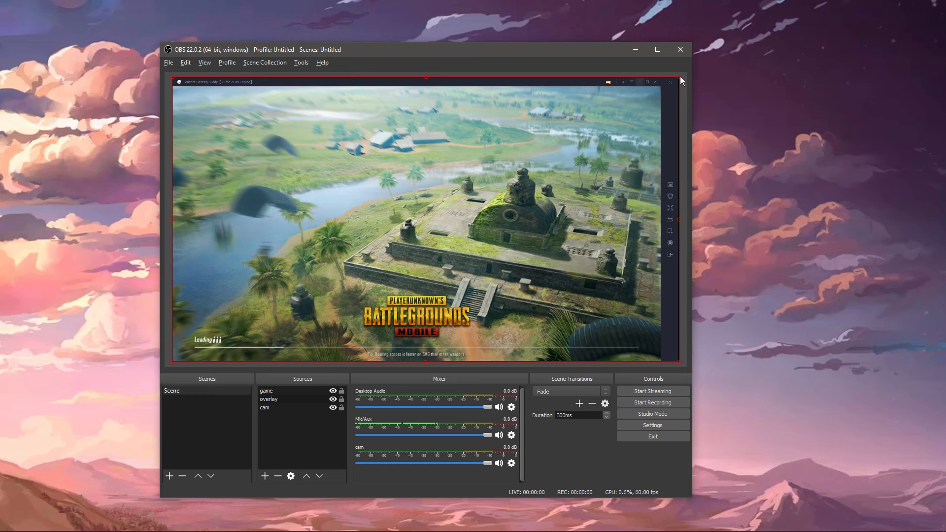
# Step: Resize the game capture into the overlay's left frame, layer it below overlay, and nudge it into place
pyautogui.click(619, 102)
pyautogui.click(287, 390)
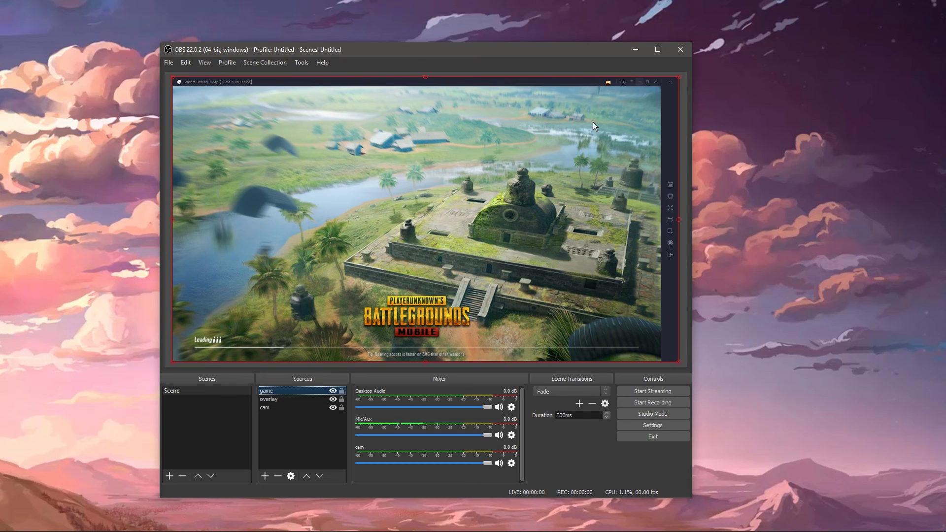
pyautogui.moveTo(679, 78); pyautogui.dragTo(659, 90)
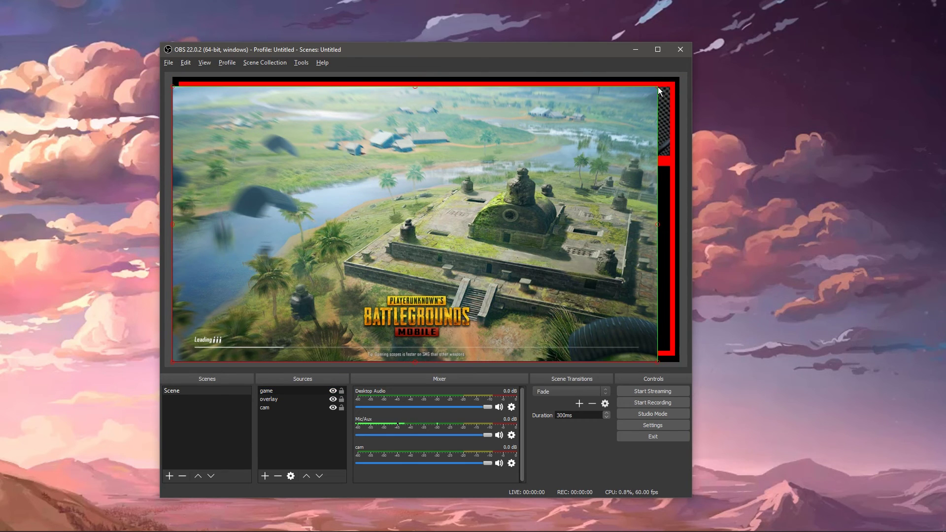
pyautogui.moveTo(659, 90); pyautogui.dragTo(523, 151)
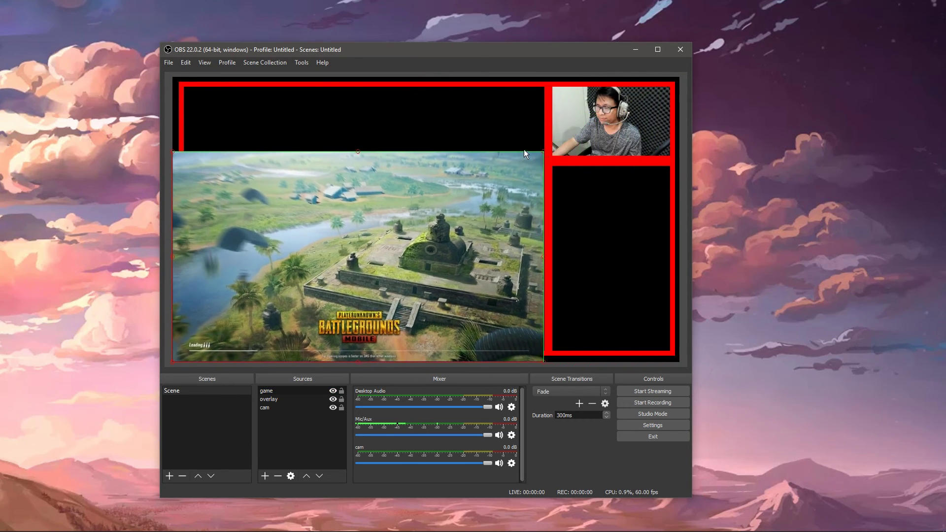
pyautogui.moveTo(386, 220)
pyautogui.mouseDown()
pyautogui.moveTo(399, 150)
pyautogui.moveTo(401, 179)
pyautogui.mouseUp()
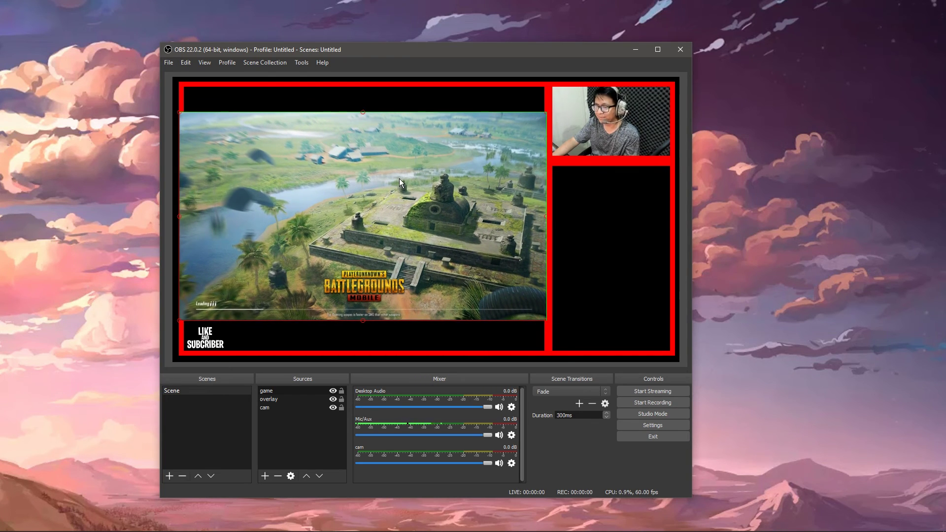
pyautogui.moveTo(279, 393); pyautogui.dragTo(282, 404)
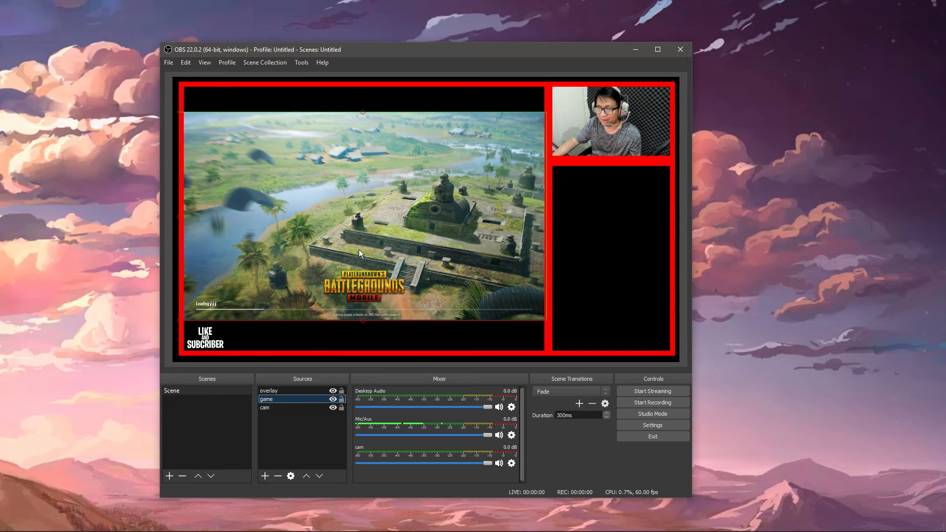
pyautogui.moveTo(388, 240); pyautogui.dragTo(391, 240)
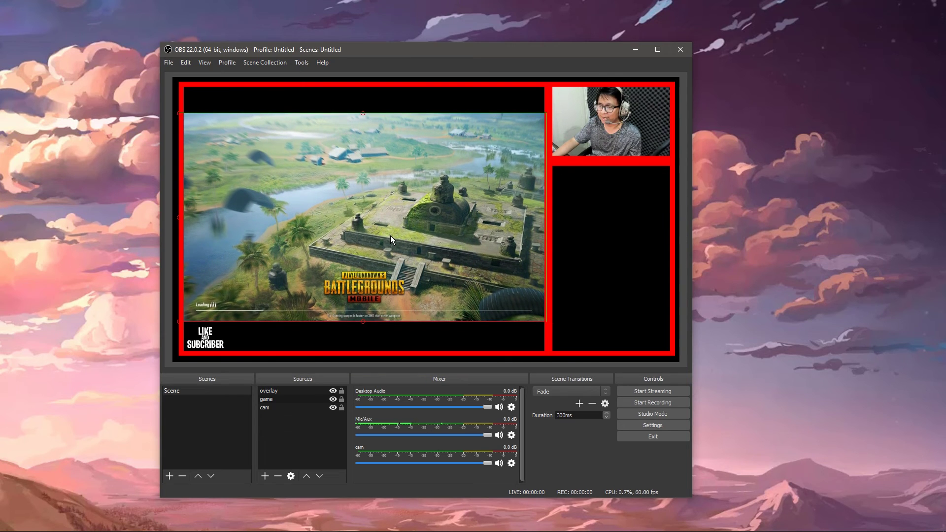
pyautogui.click(751, 220)
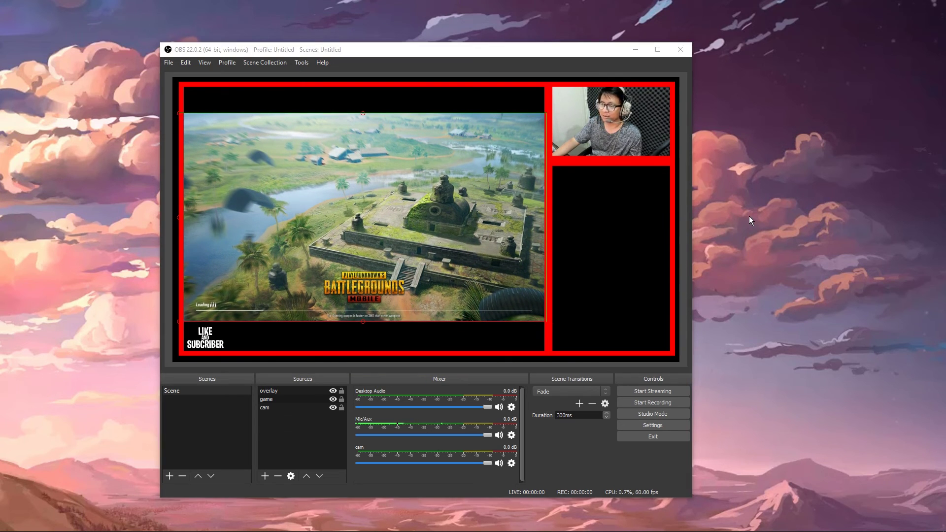
pyautogui.click(684, 223)
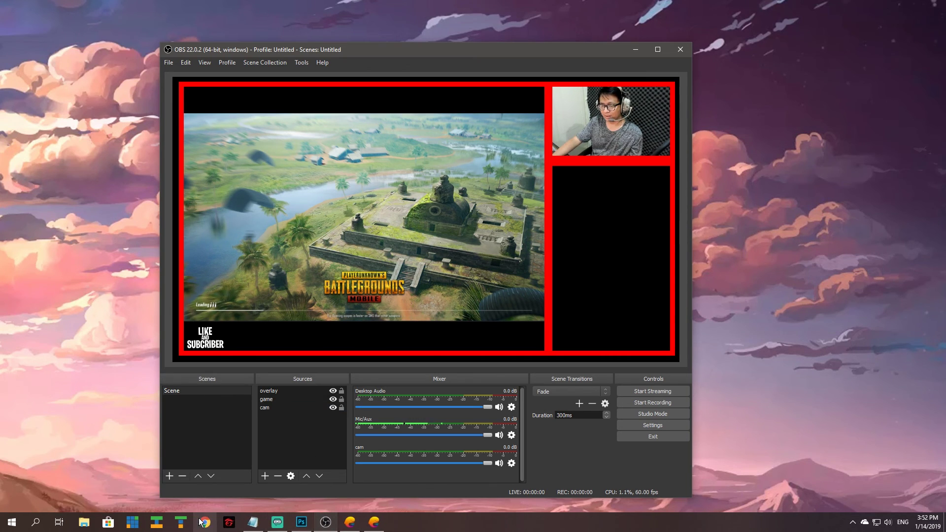
# Step: Search Google Images for 'pubg wallpaper' and open the first result in a large preview
pyautogui.click(202, 523)
pyautogui.click(135, 8)
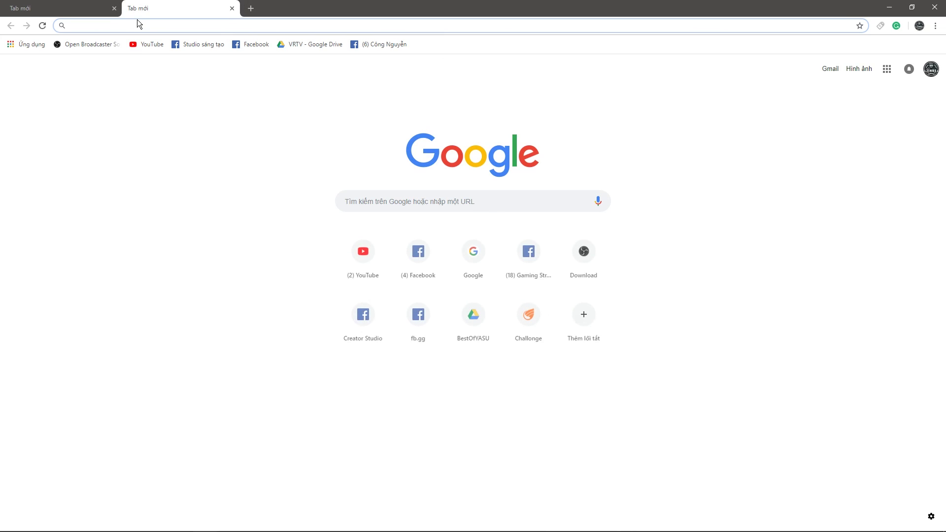
pyautogui.write('pubg')
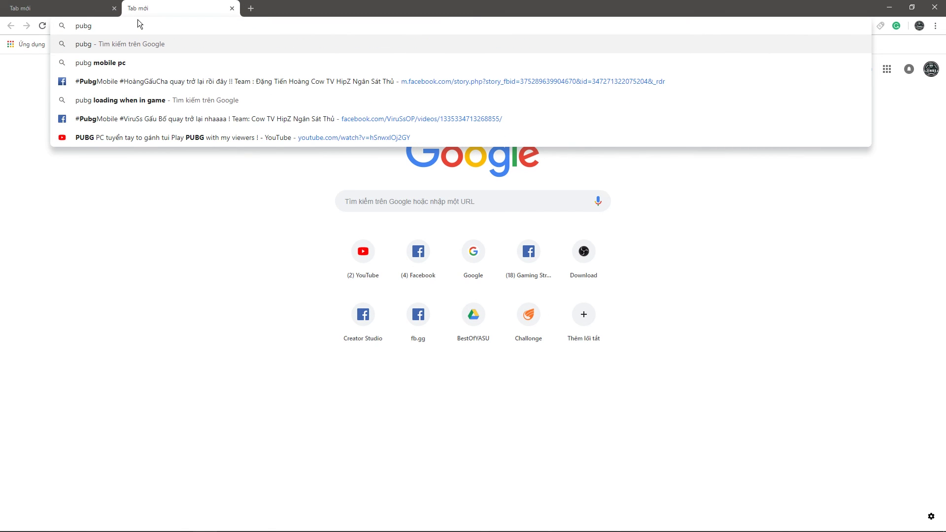
pyautogui.write(' wallpaper')
pyautogui.press('Return')
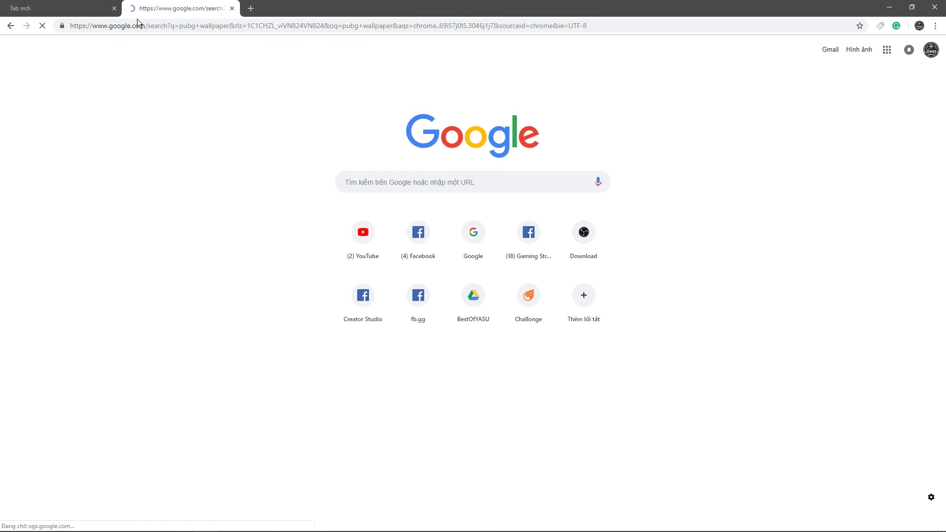
pyautogui.click(394, 252)
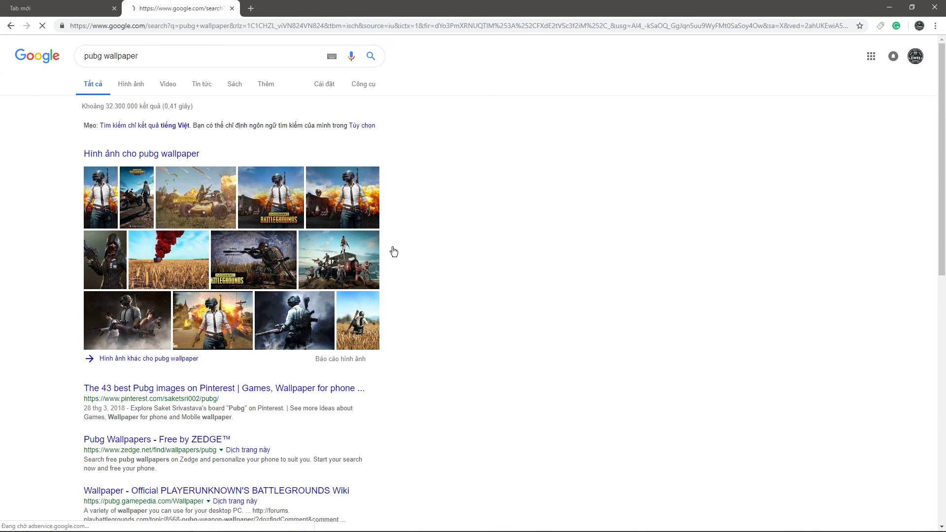
pyautogui.click(84, 133)
# Step: Save the PUBG wallpaper image to the Desktop
pyautogui.rightClick(371, 297)
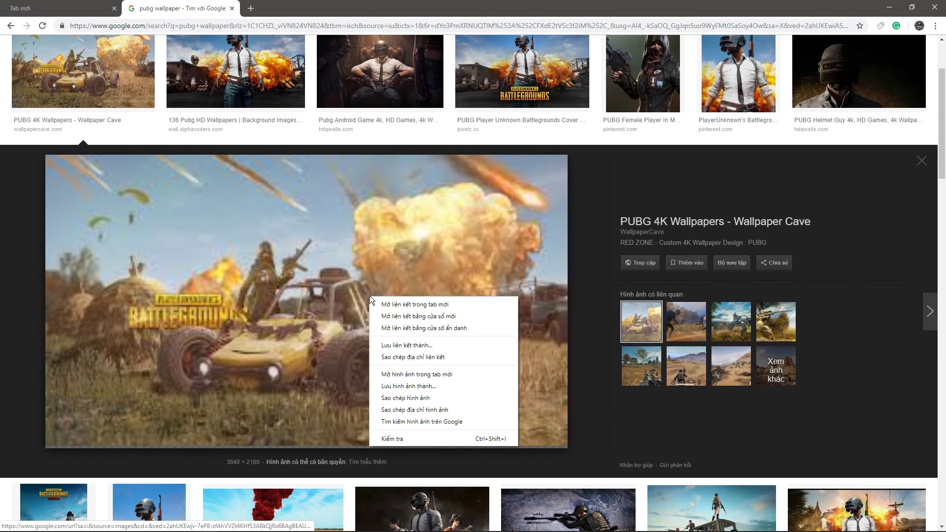
pyautogui.click(407, 386)
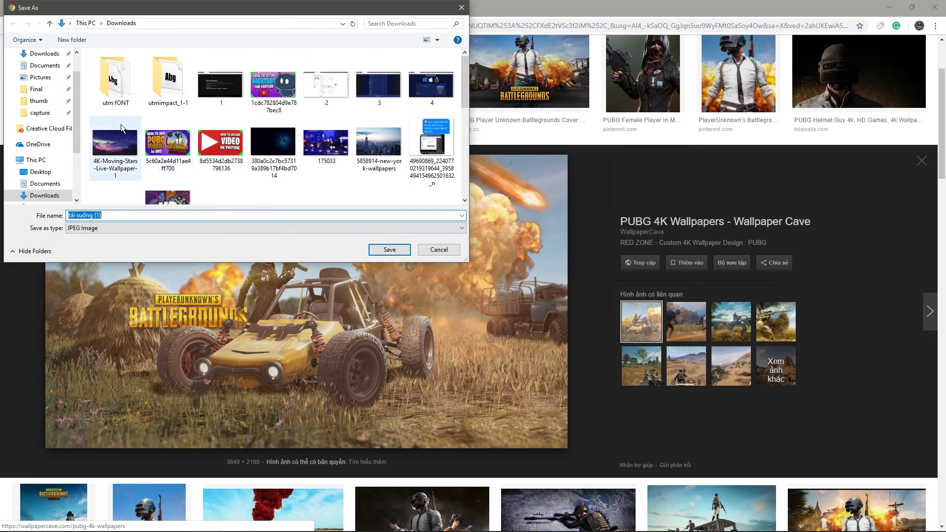
pyautogui.click(40, 74)
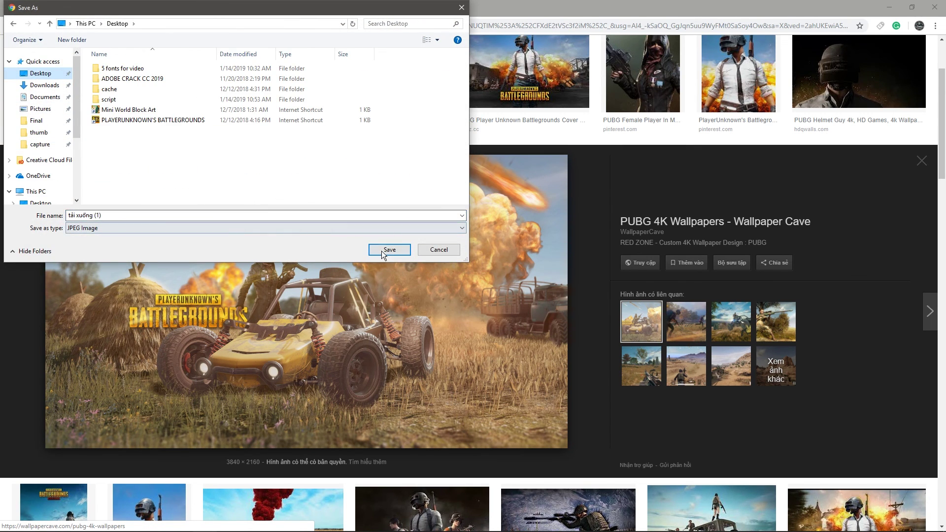
pyautogui.click(389, 249)
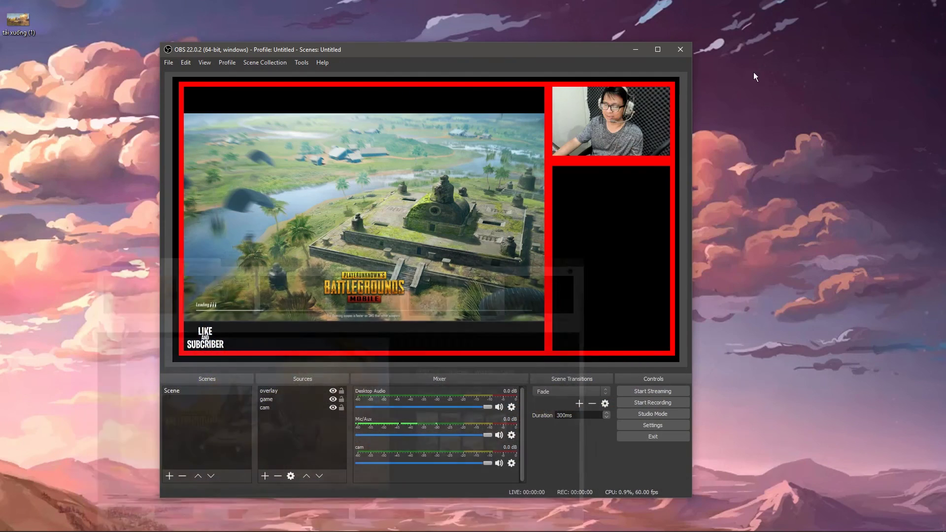
# Step: Drop the saved PUBG wallpaper into Sources, move it to the bottom, and stretch it over the full canvas
pyautogui.click(285, 421)
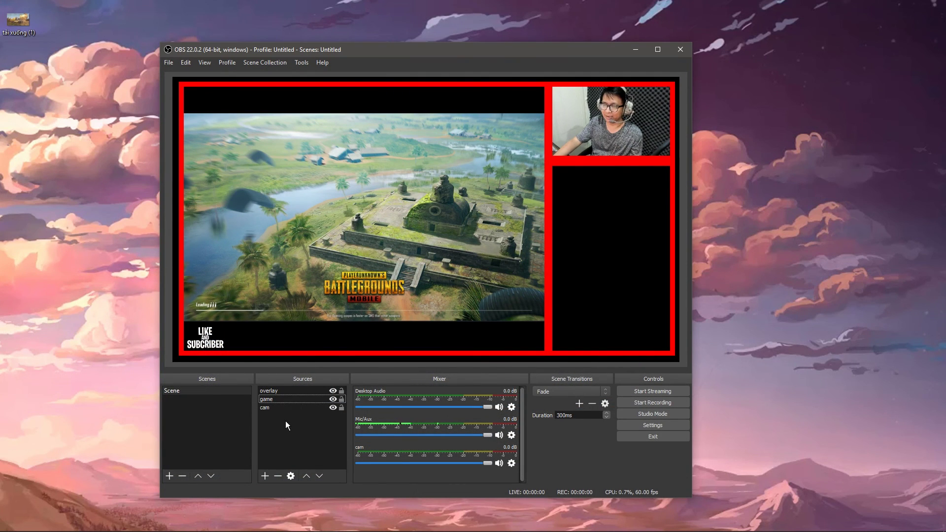
pyautogui.rightClick(279, 431)
pyautogui.moveTo(18, 21)
pyautogui.mouseDown()
pyautogui.moveTo(97, 94)
pyautogui.moveTo(308, 434)
pyautogui.mouseUp()
pyautogui.moveTo(173, 213); pyautogui.dragTo(288, 442)
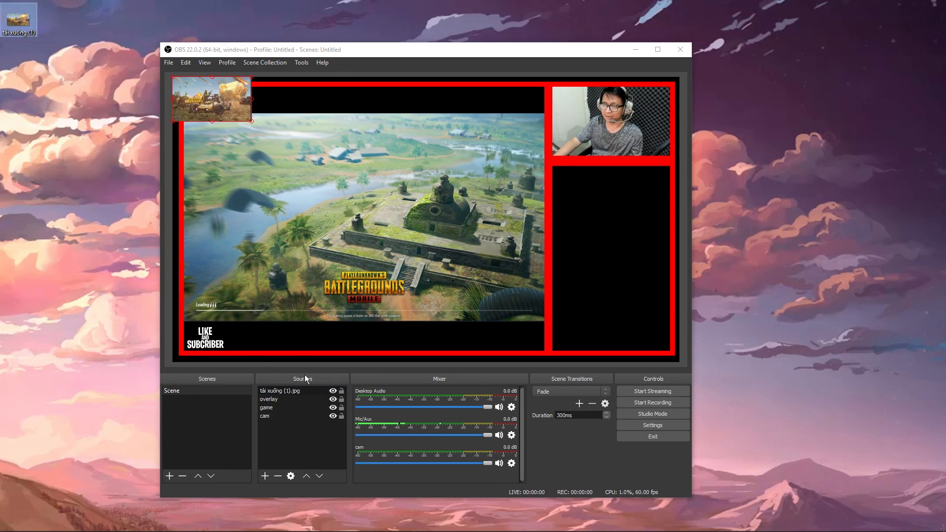
pyautogui.moveTo(302, 390); pyautogui.dragTo(298, 414)
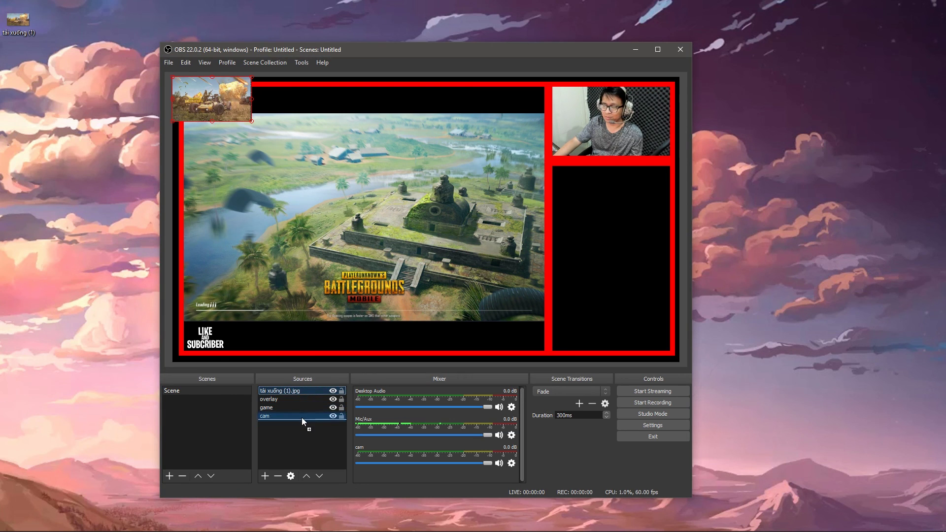
pyautogui.moveTo(252, 120); pyautogui.dragTo(540, 364)
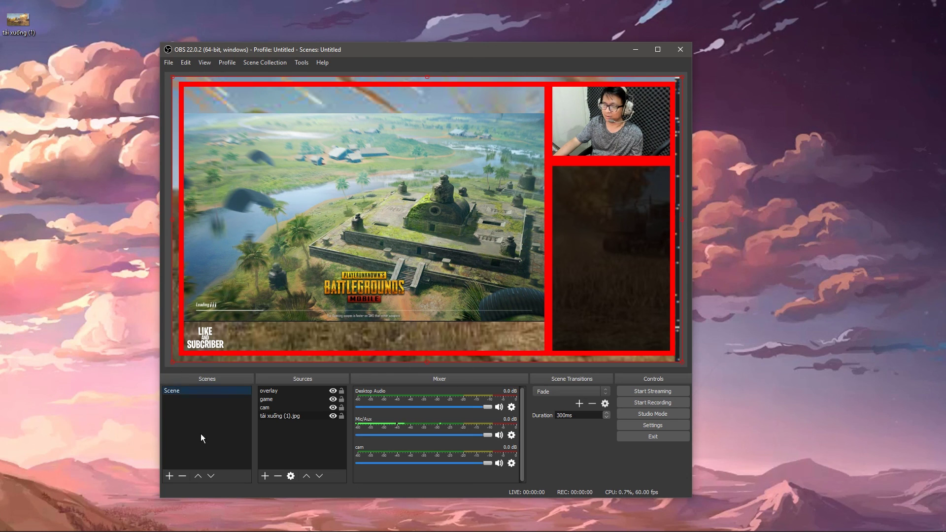
pyautogui.moveTo(336, 53); pyautogui.dragTo(524, 47)
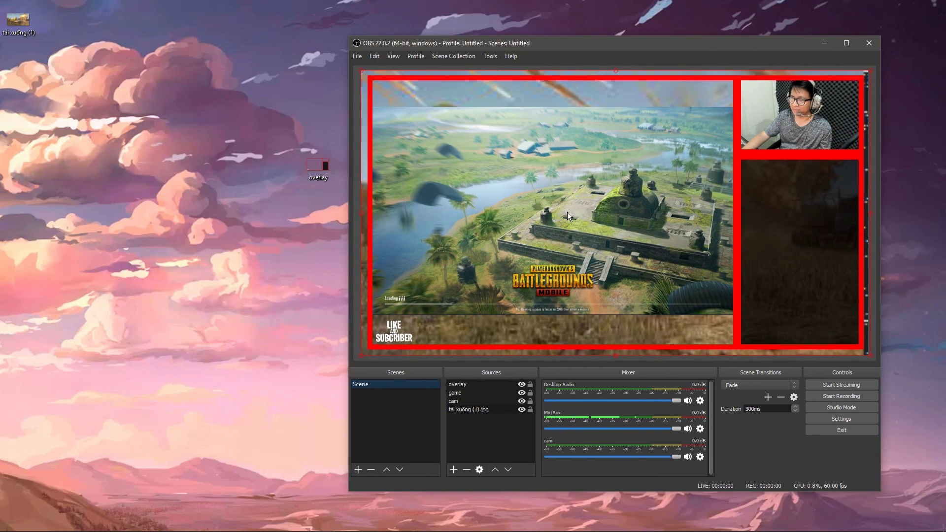
pyautogui.hotkey('alt', 'Tab')
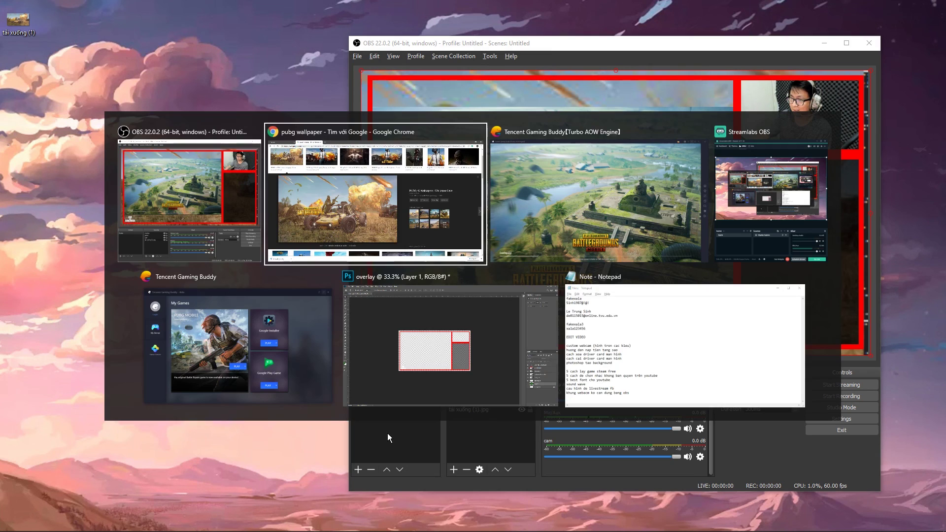
# Step: Clear PUBG's emulator-detected notice and login rewards panel, then bring OBS back over the emulator
pyautogui.press('Tab')
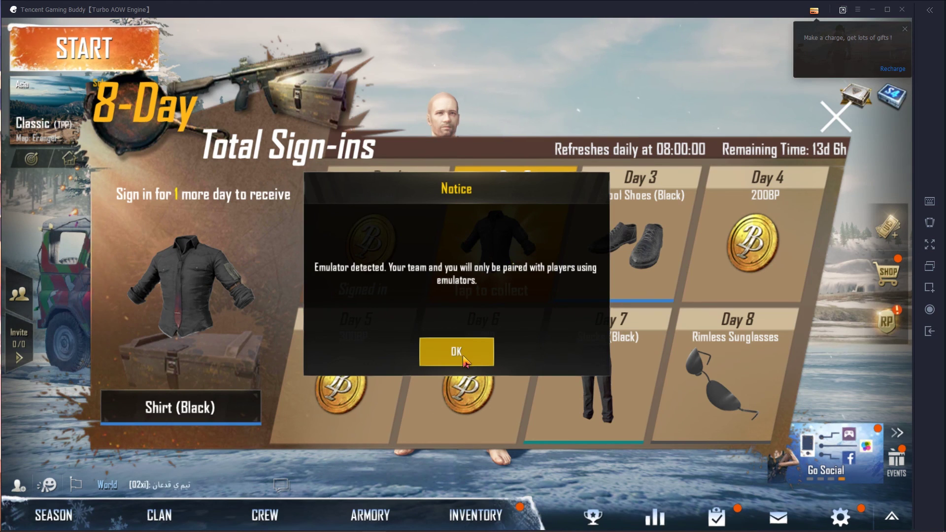
pyautogui.click(469, 361)
pyautogui.click(836, 117)
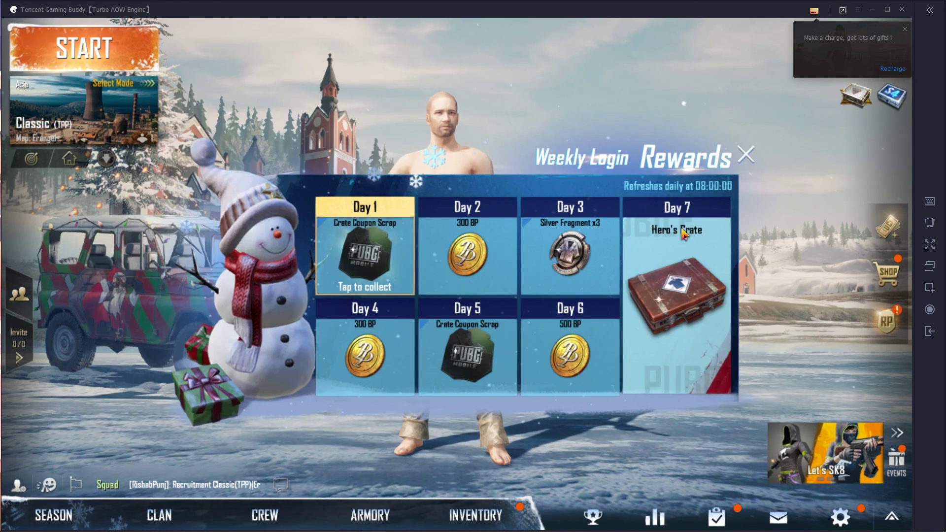
pyautogui.hotkey('alt', 'Tab')
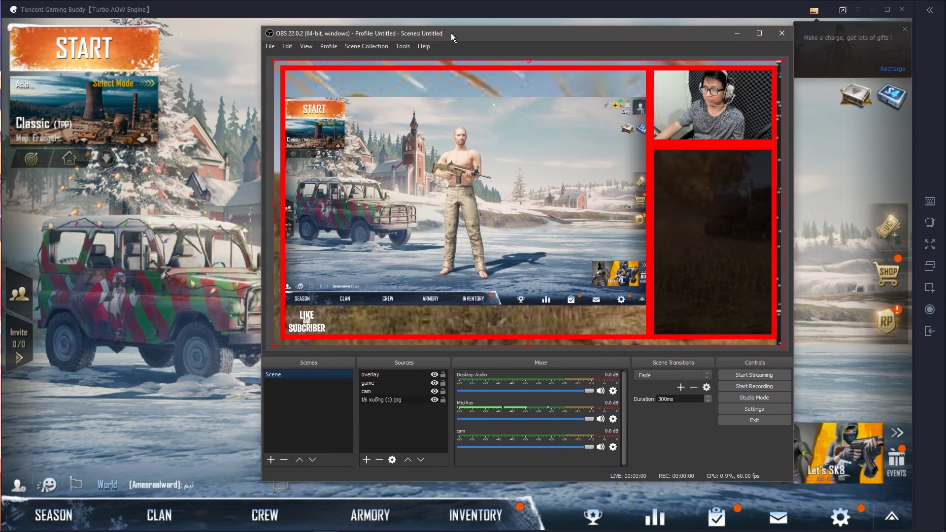
pyautogui.moveTo(450, 33); pyautogui.dragTo(412, 41)
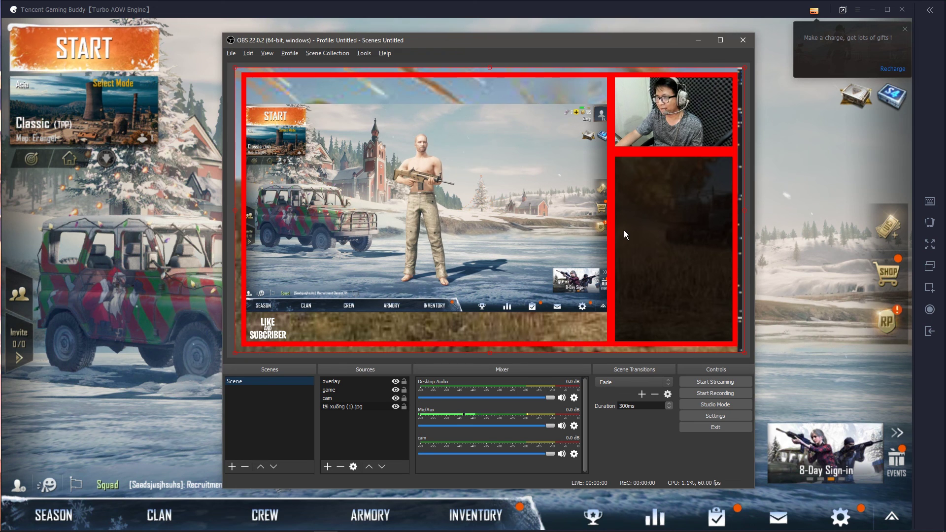
pyautogui.hotkey('alt', 'Tab')
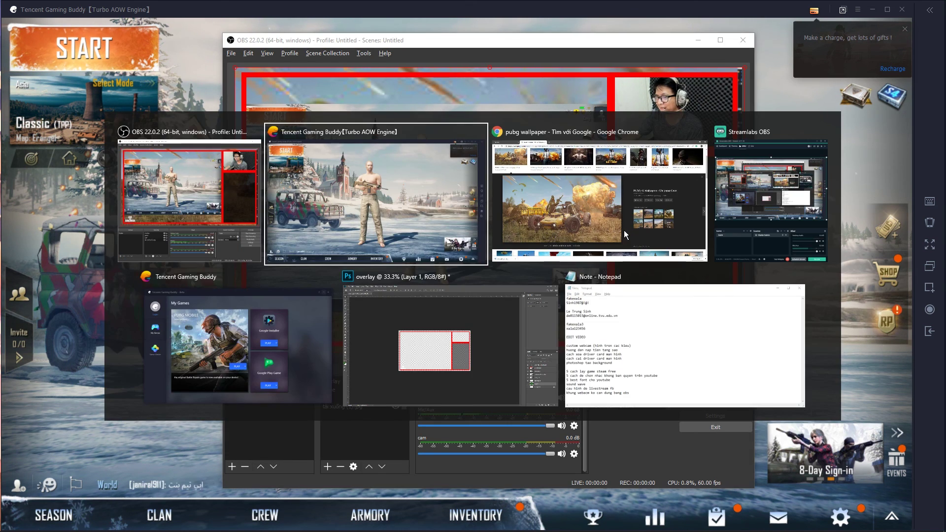
pyautogui.click(261, 215)
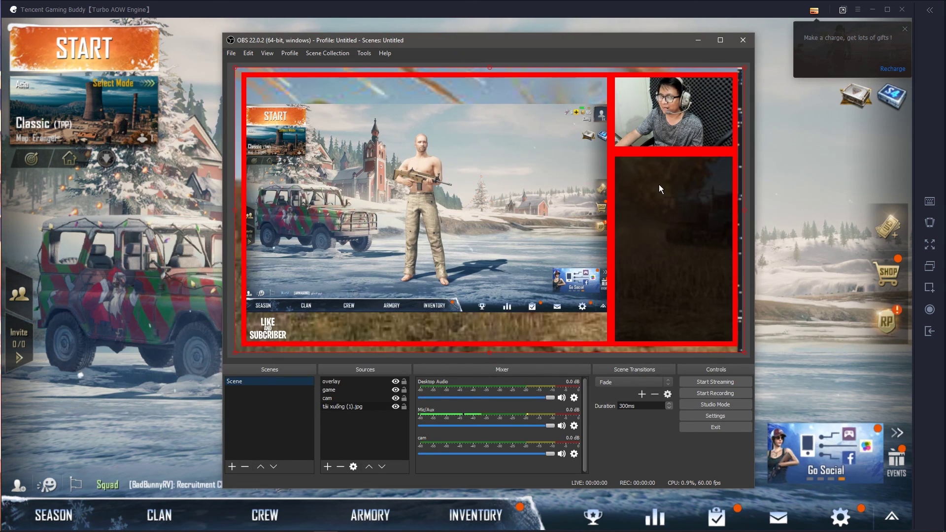